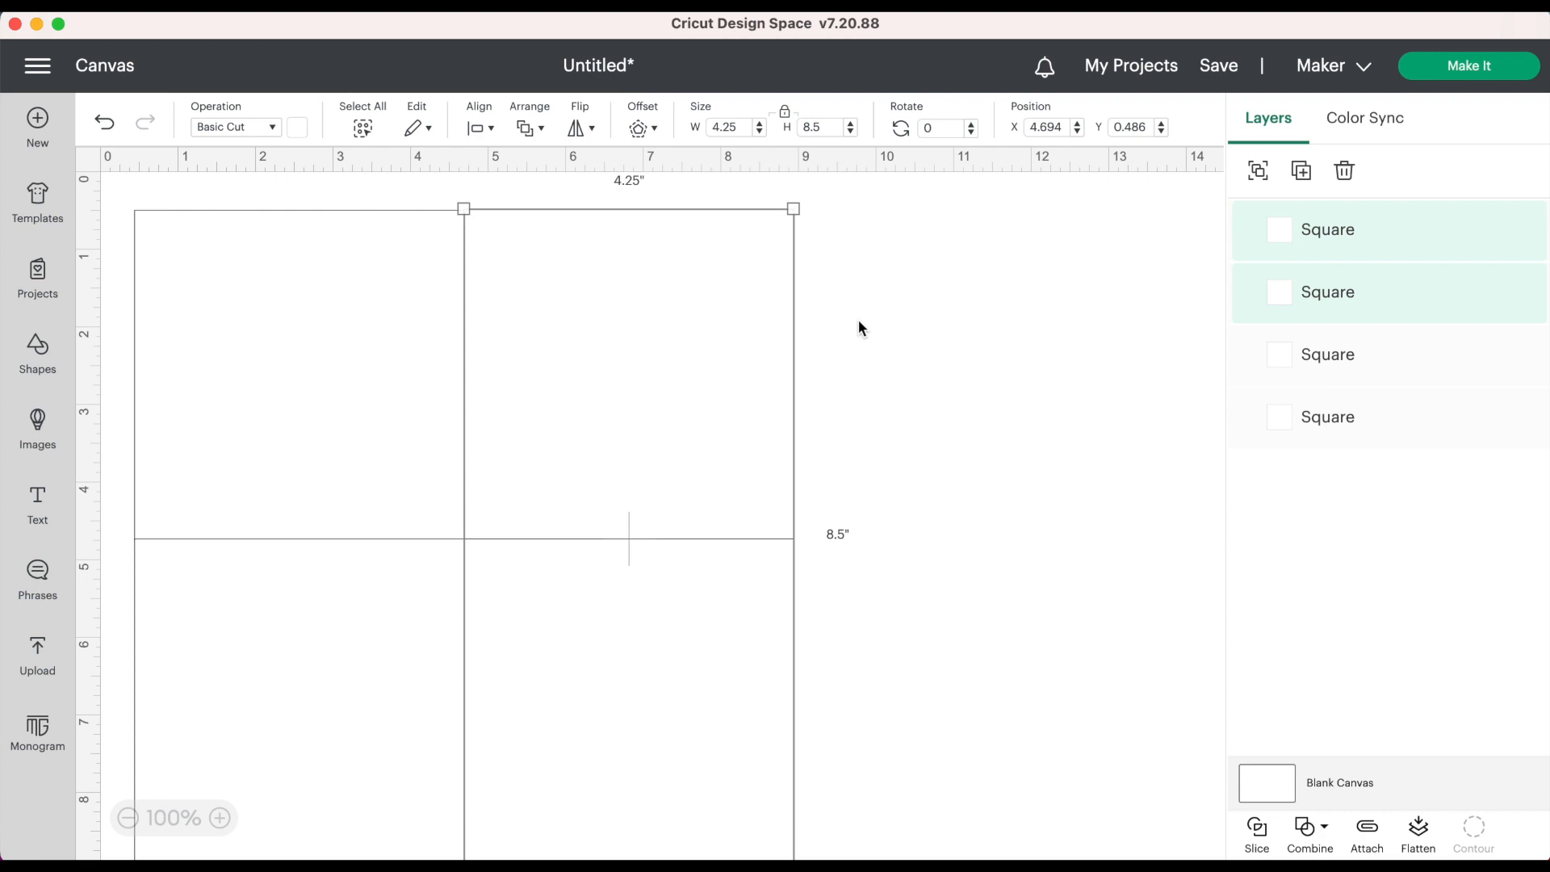
# Step: Align the two upper squares of the grid along their bottom edges
pyautogui.moveTo(482, 195); pyautogui.dragTo(445, 247)
pyautogui.click(485, 129)
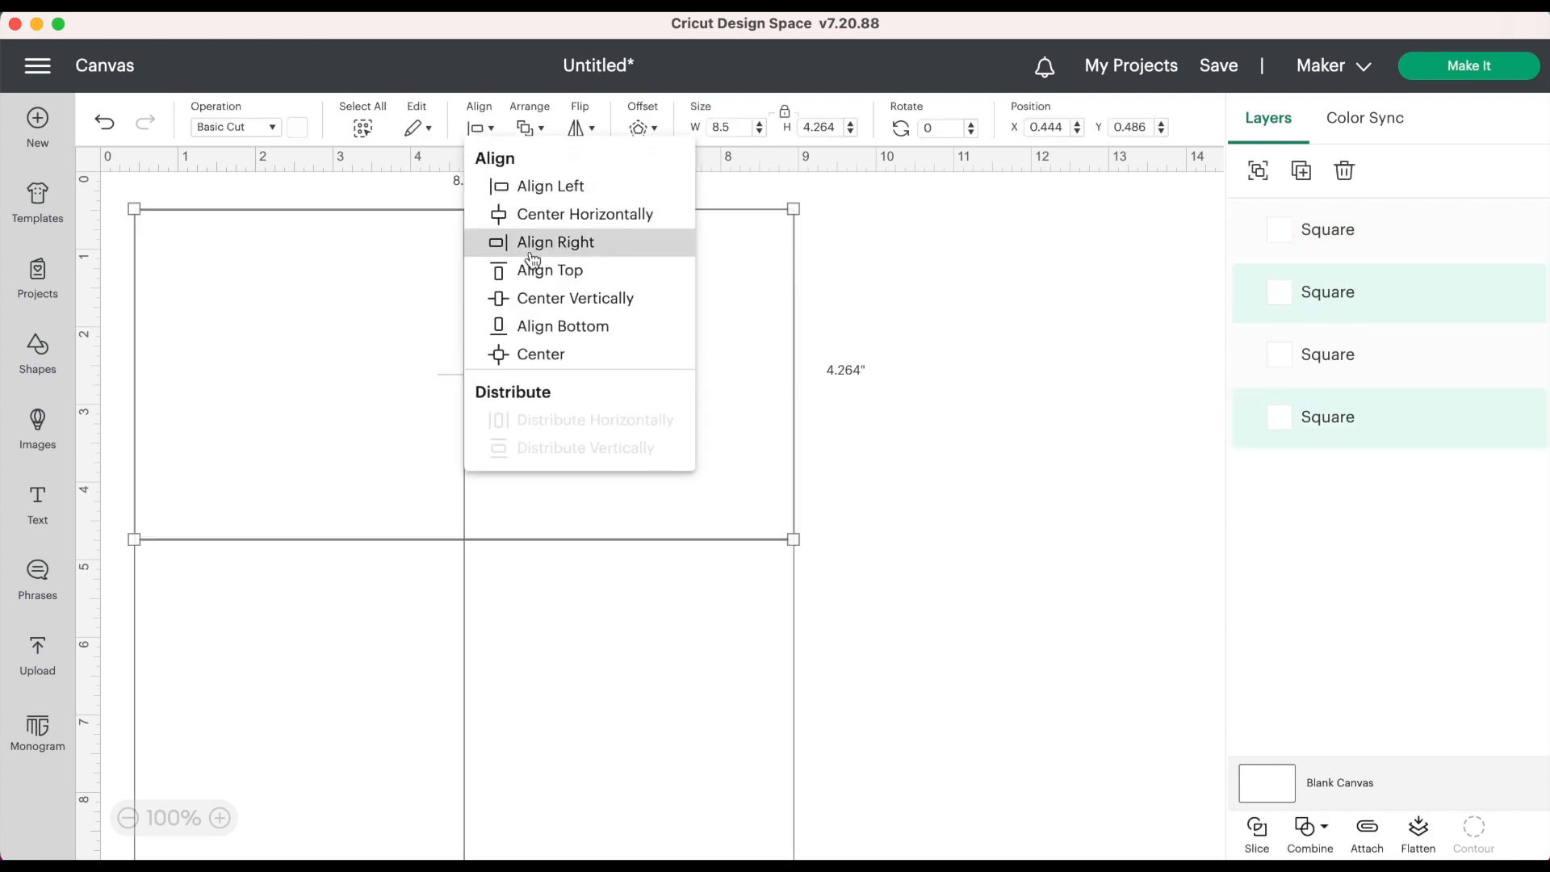
pyautogui.click(549, 327)
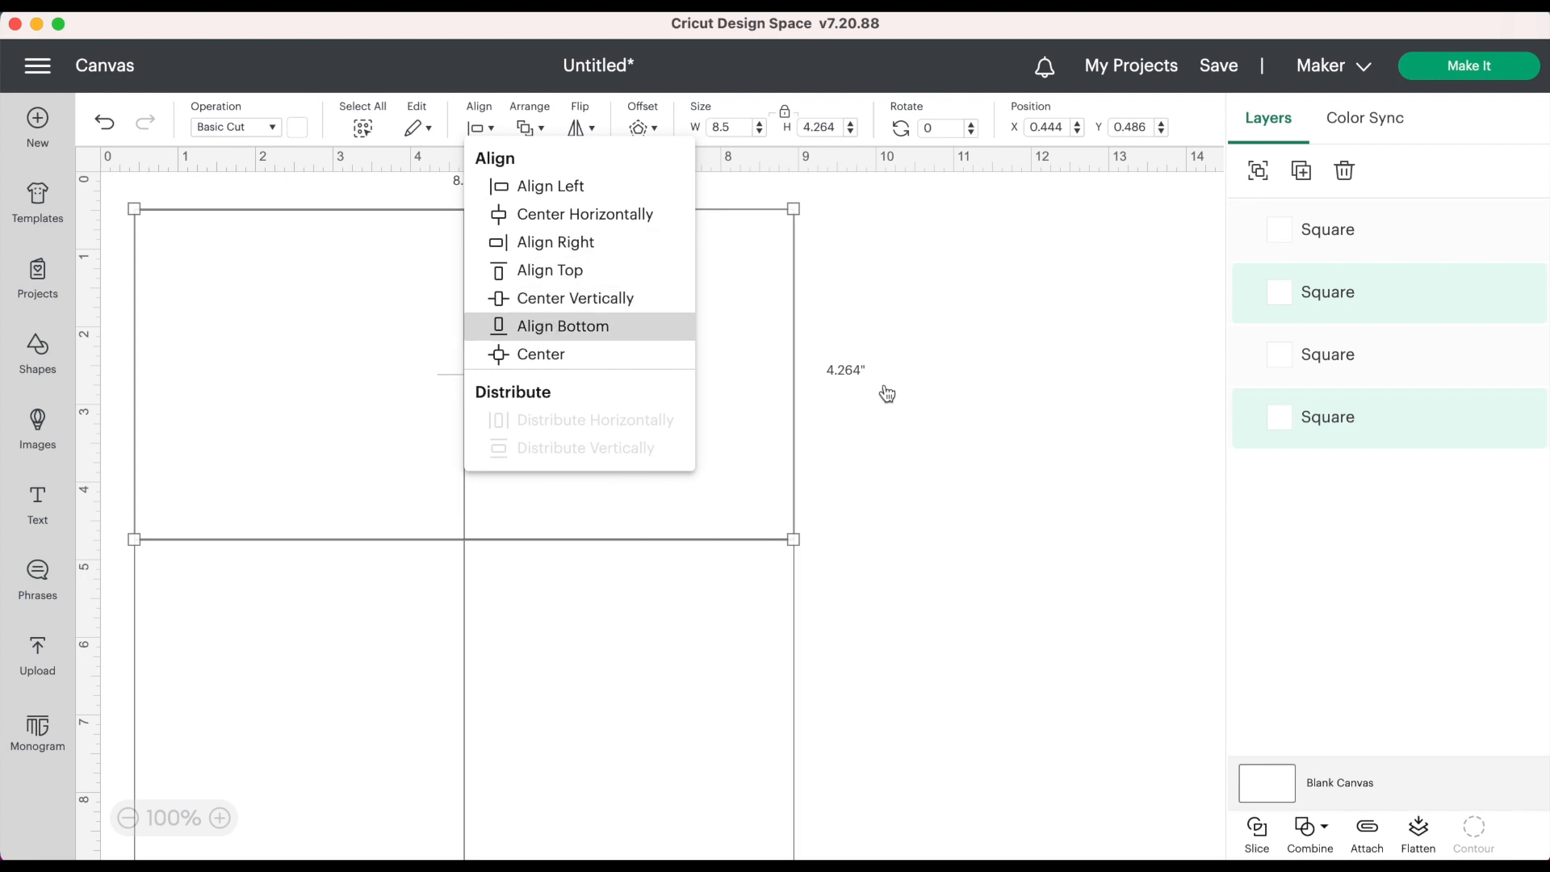
pyautogui.click(888, 391)
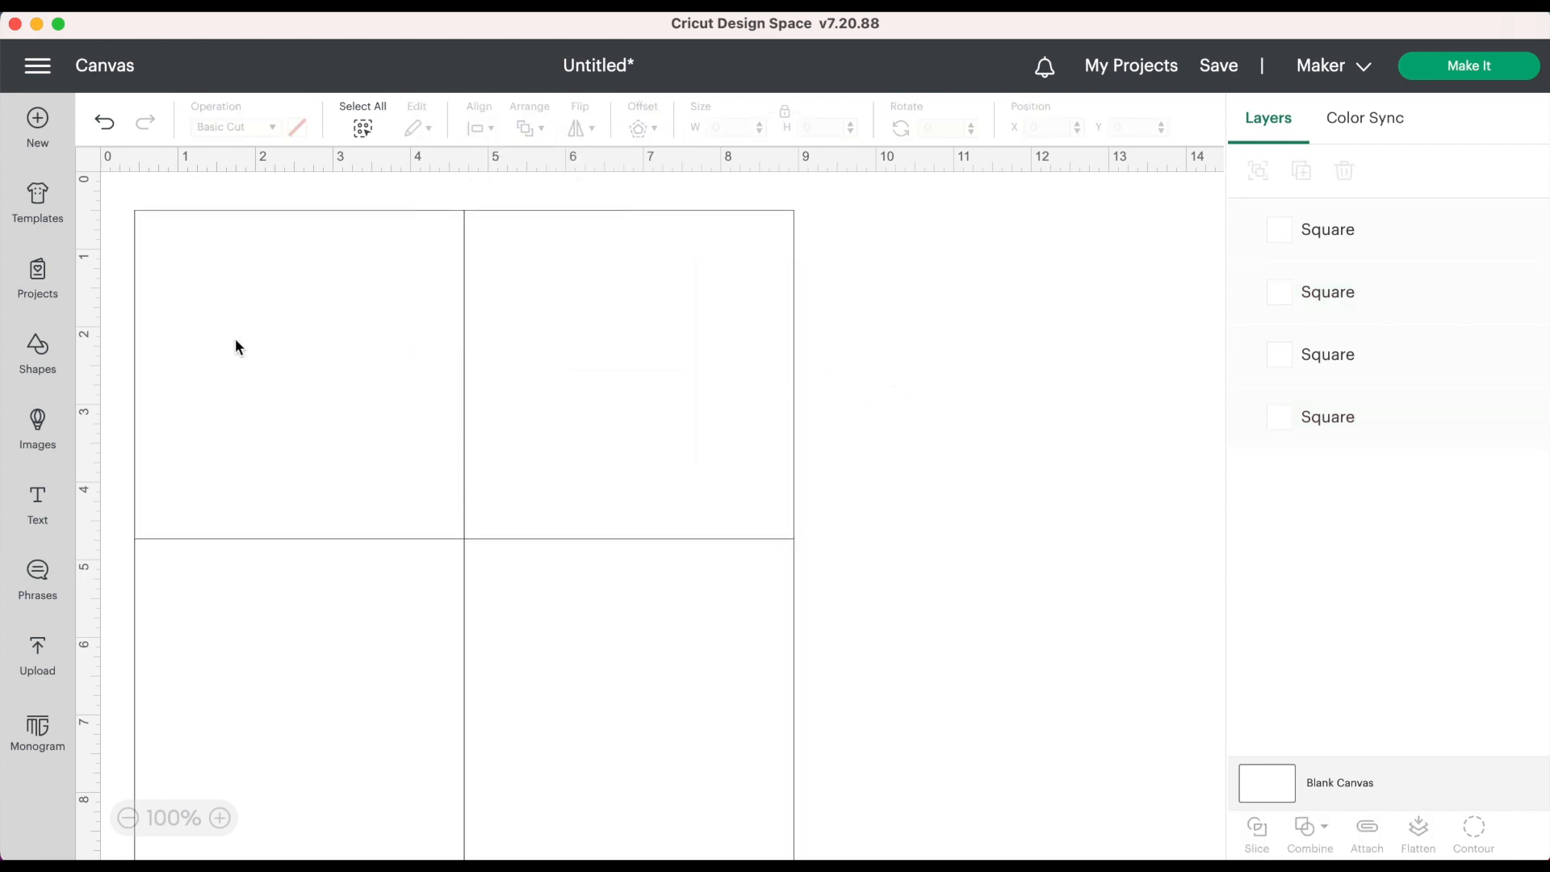
# Step: Search the image library for "family rules"
pyautogui.click(35, 440)
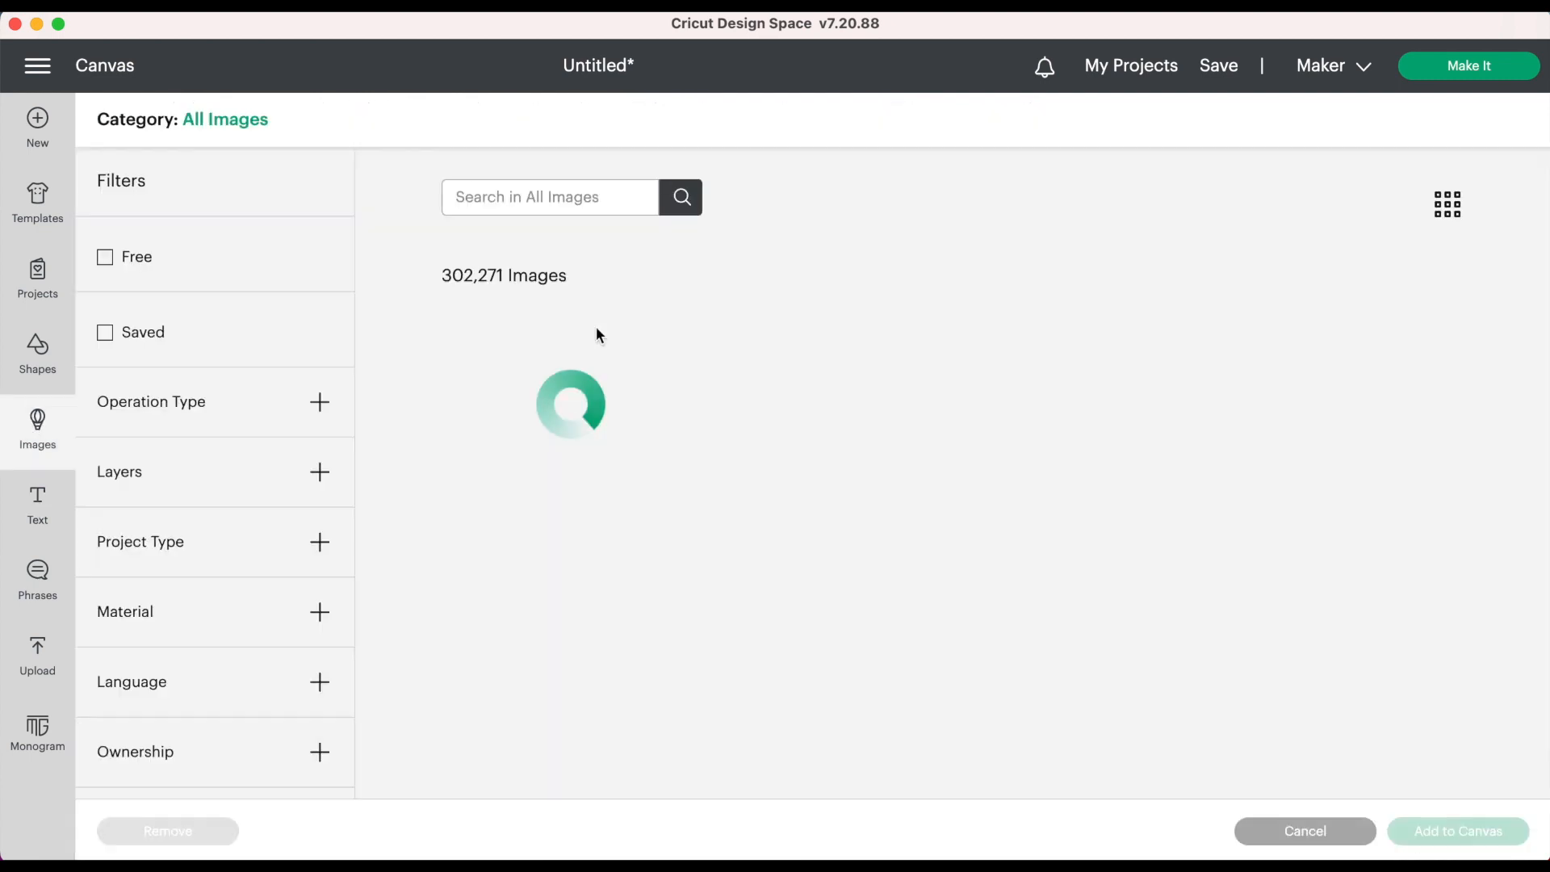
pyautogui.click(748, 203)
pyautogui.write('family rule')
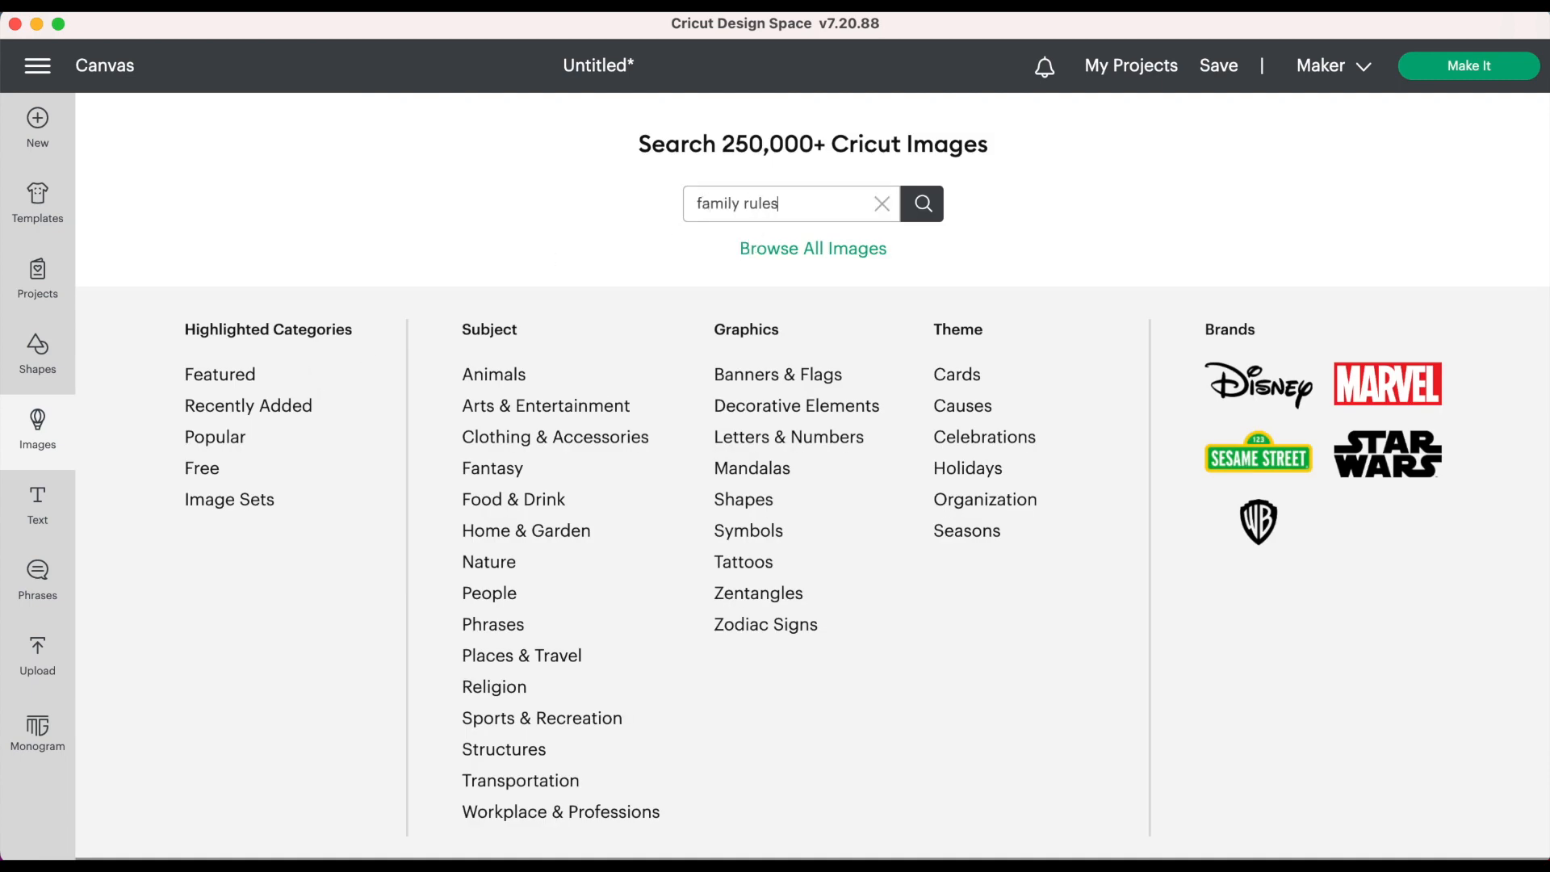
pyautogui.write('s')
pyautogui.press('Return')
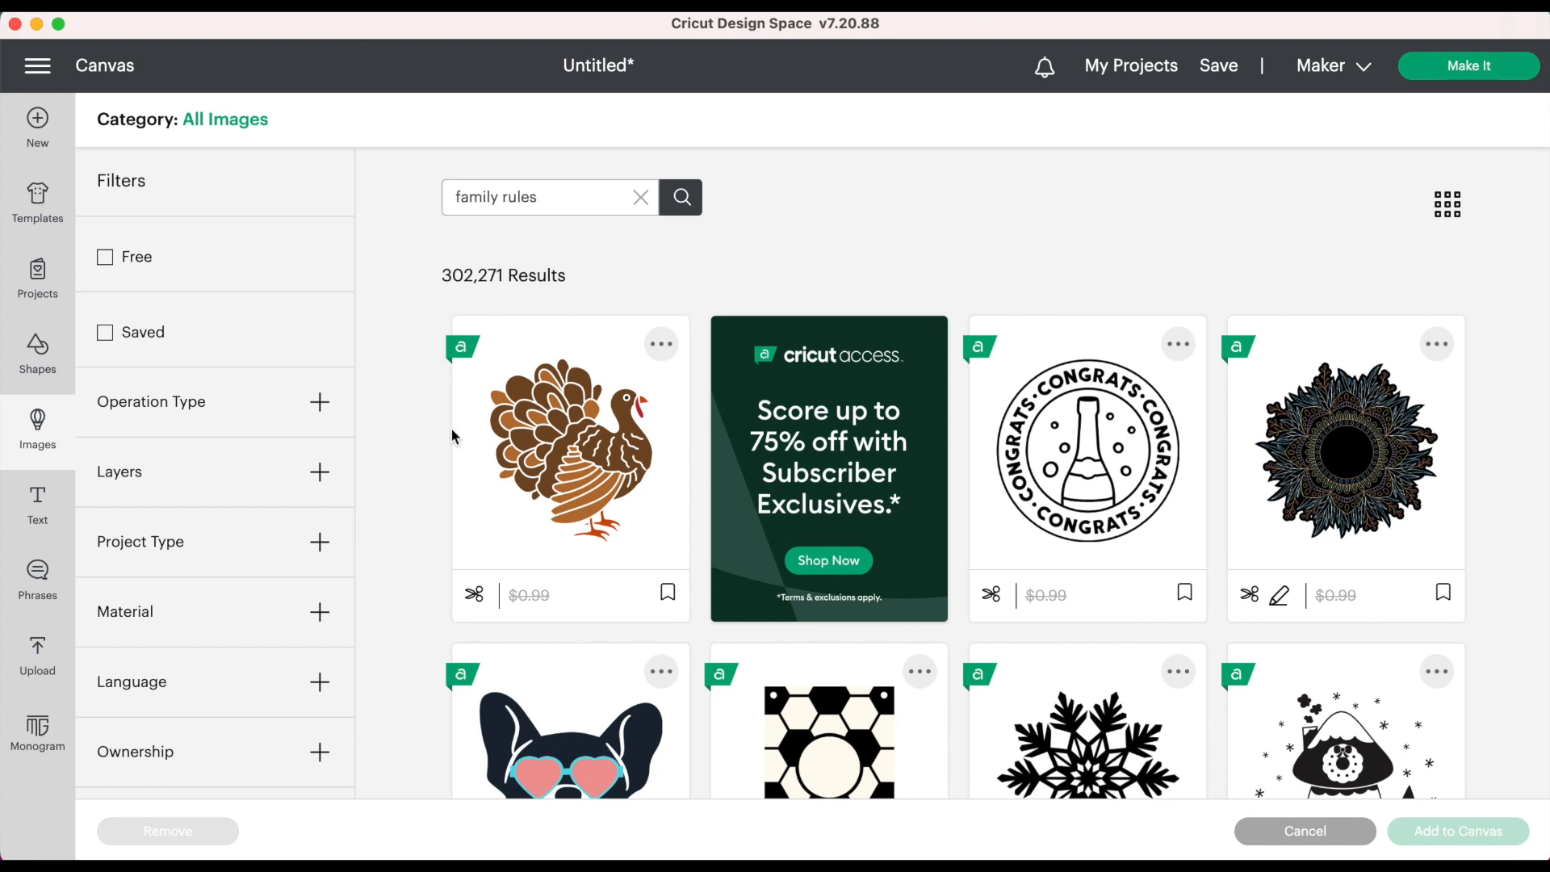
# Step: Add the "Family Rules" image containing "use kind words" to the canvas and place it to the right of the four squares
pyautogui.scroll(-5, 450, 427)
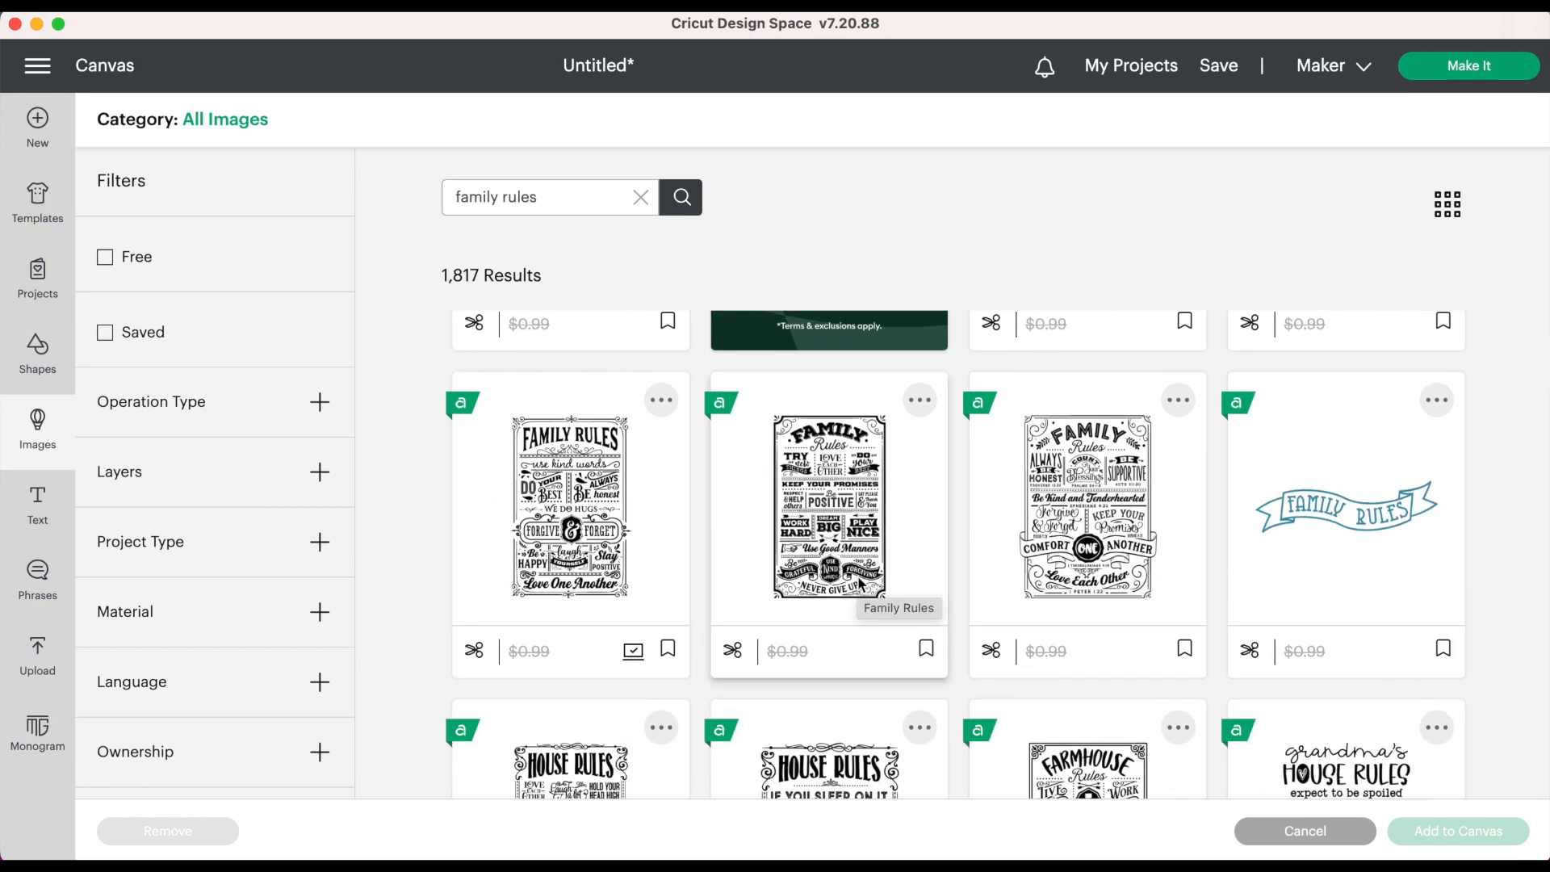
pyautogui.click(583, 549)
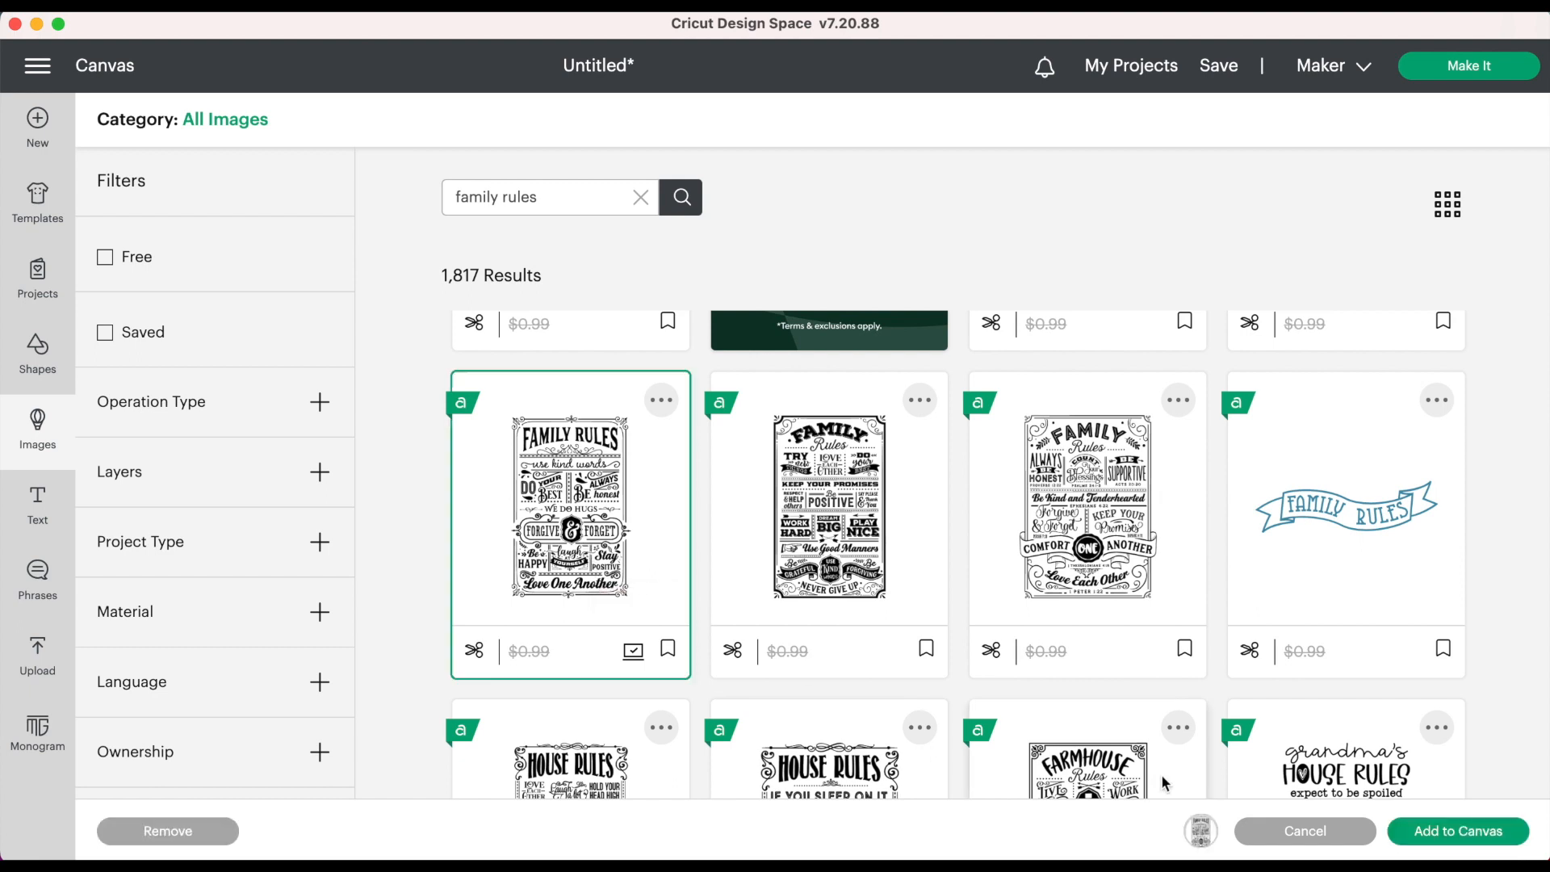
pyautogui.click(1477, 833)
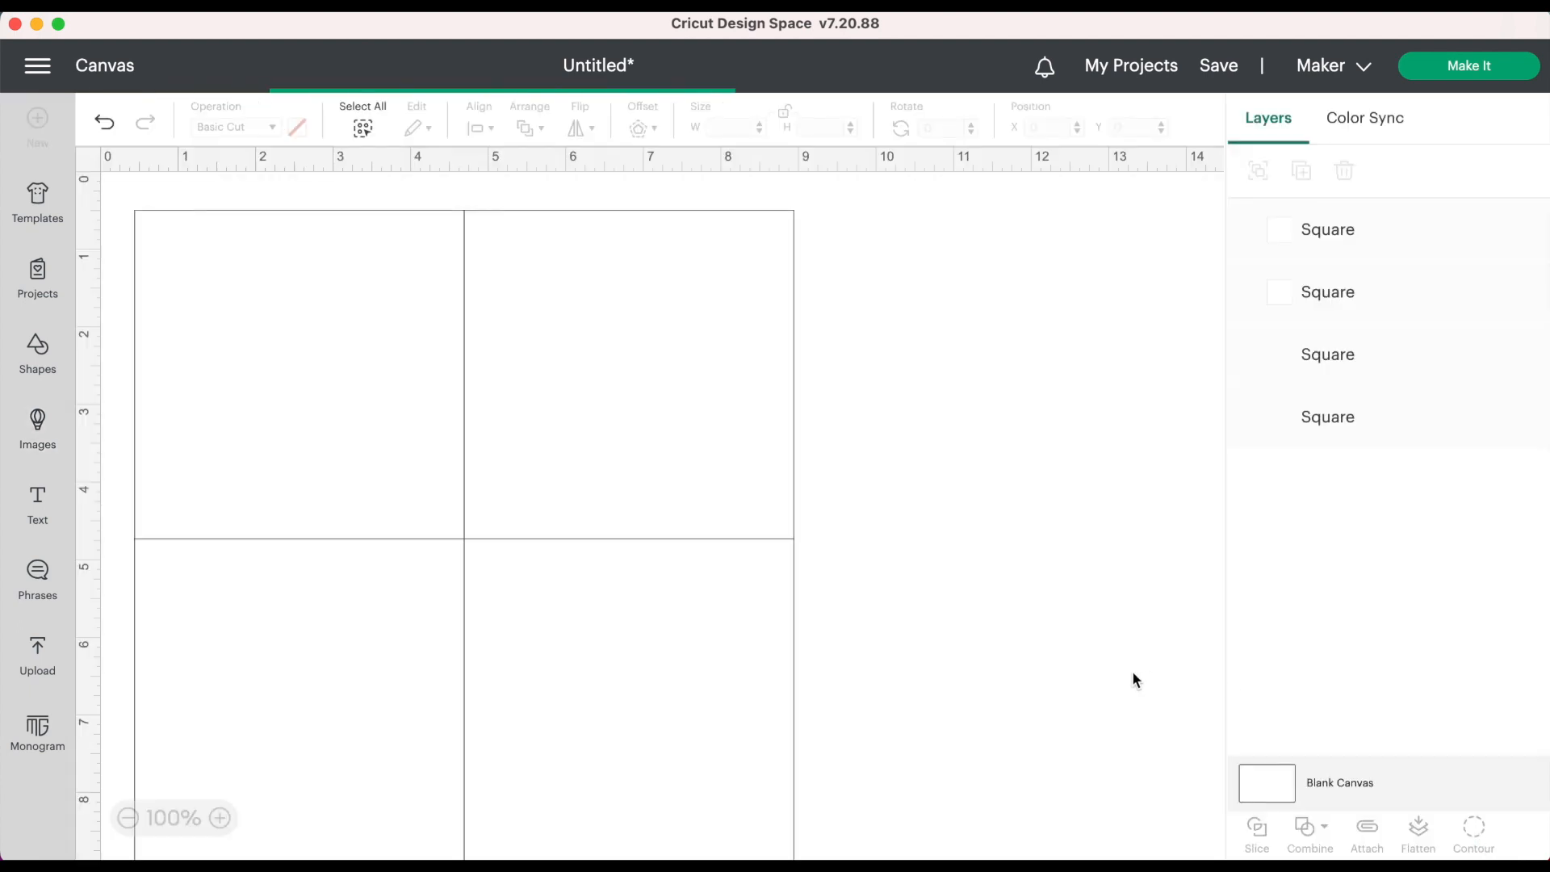
pyautogui.moveTo(450, 440); pyautogui.dragTo(1120, 421)
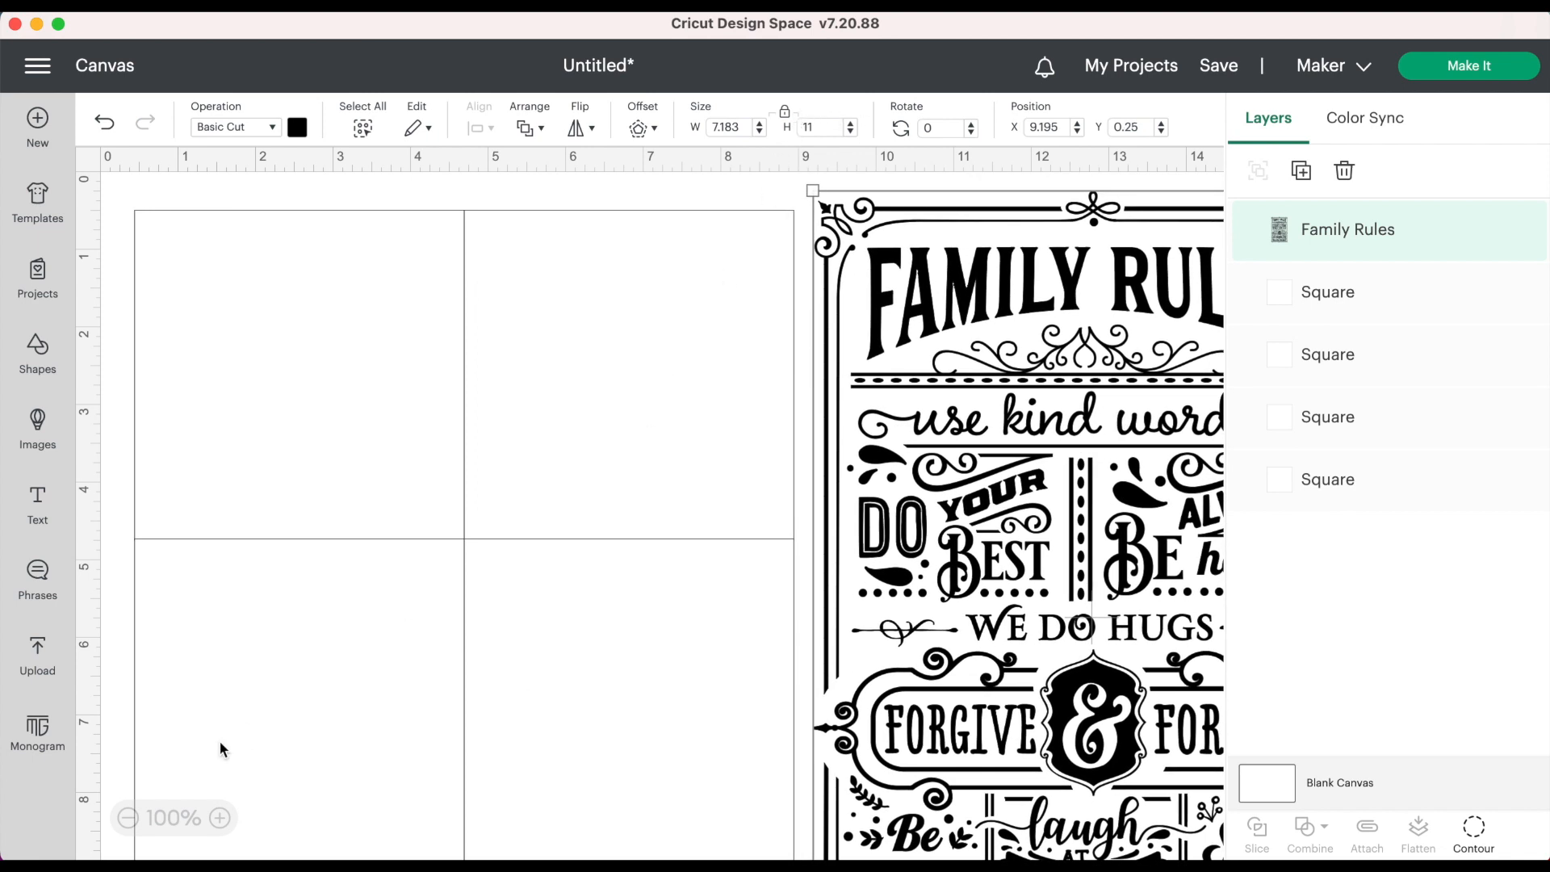
pyautogui.click(128, 818)
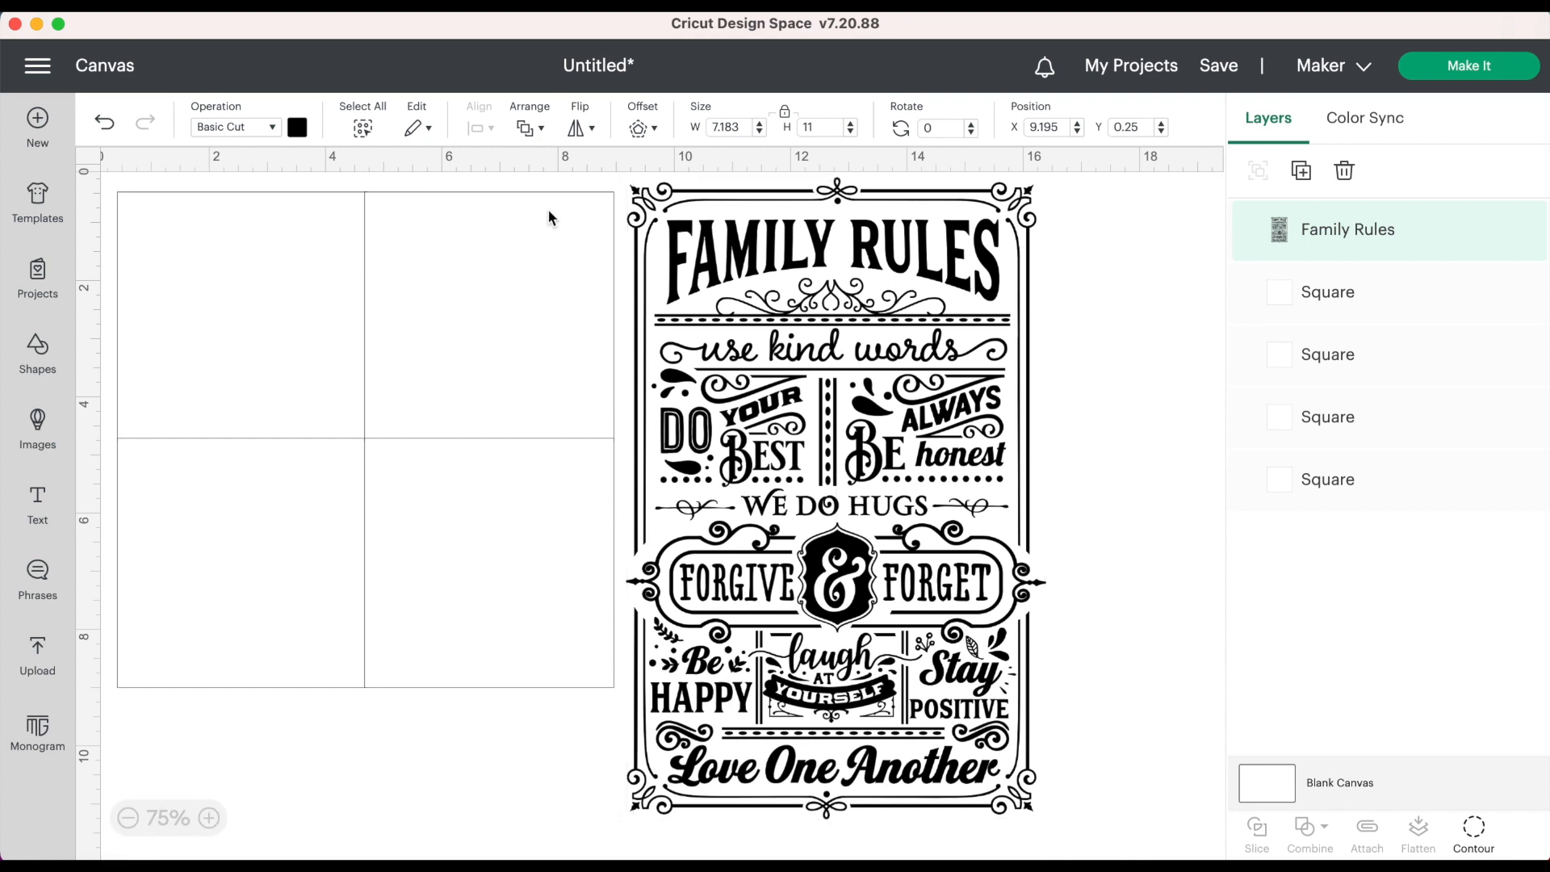
# Step: Set the Family Rules image's operation to Pen and look through the Fine Point (0.4mm) colours down to the Infusible Ink ones
pyautogui.click(244, 132)
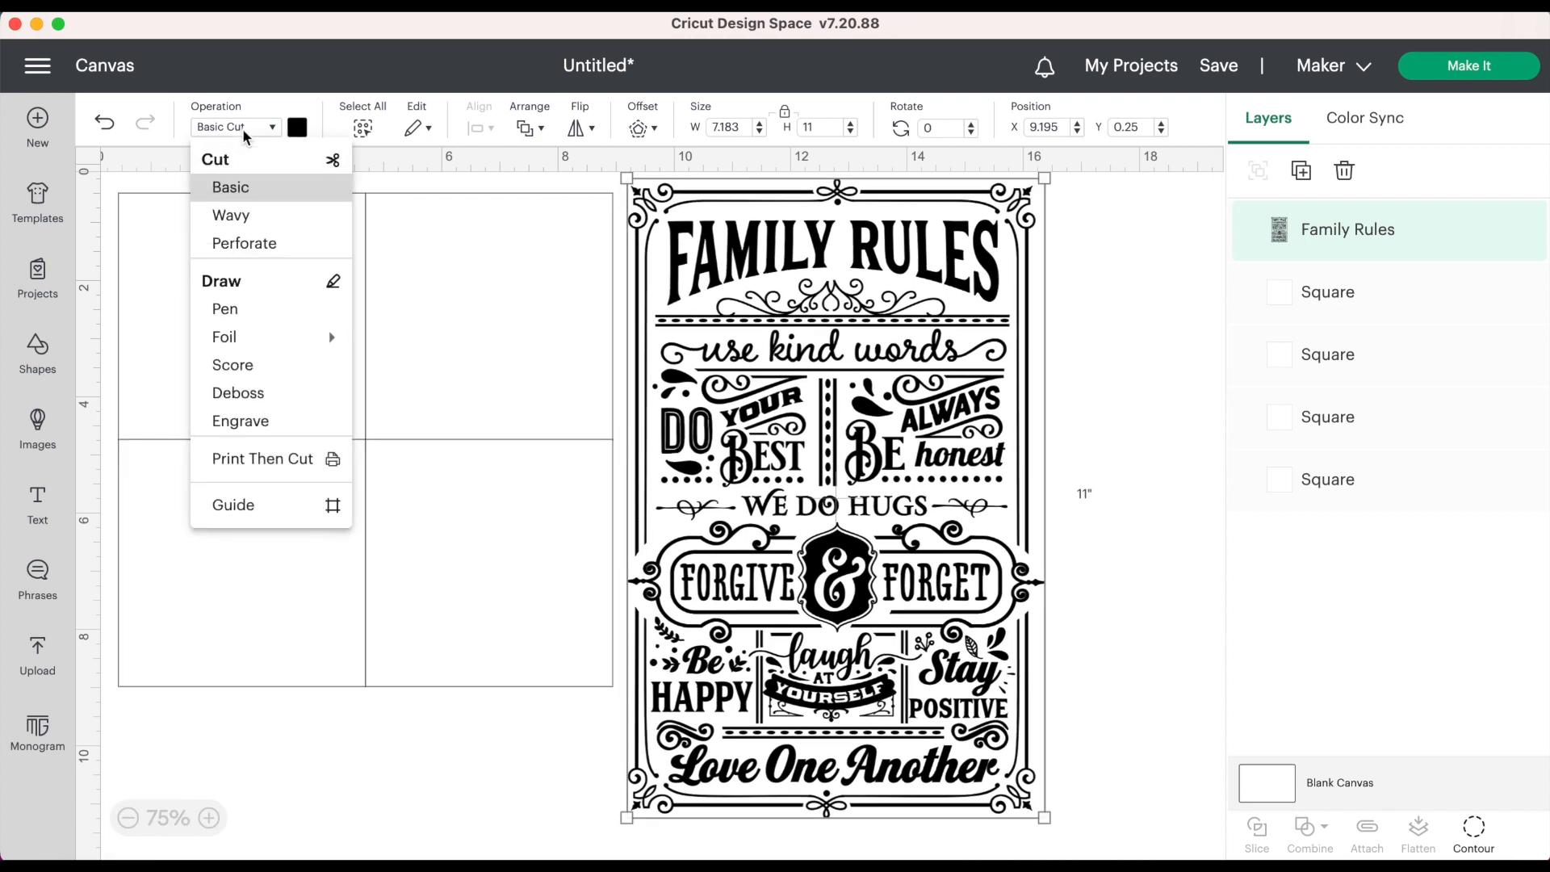
pyautogui.click(243, 308)
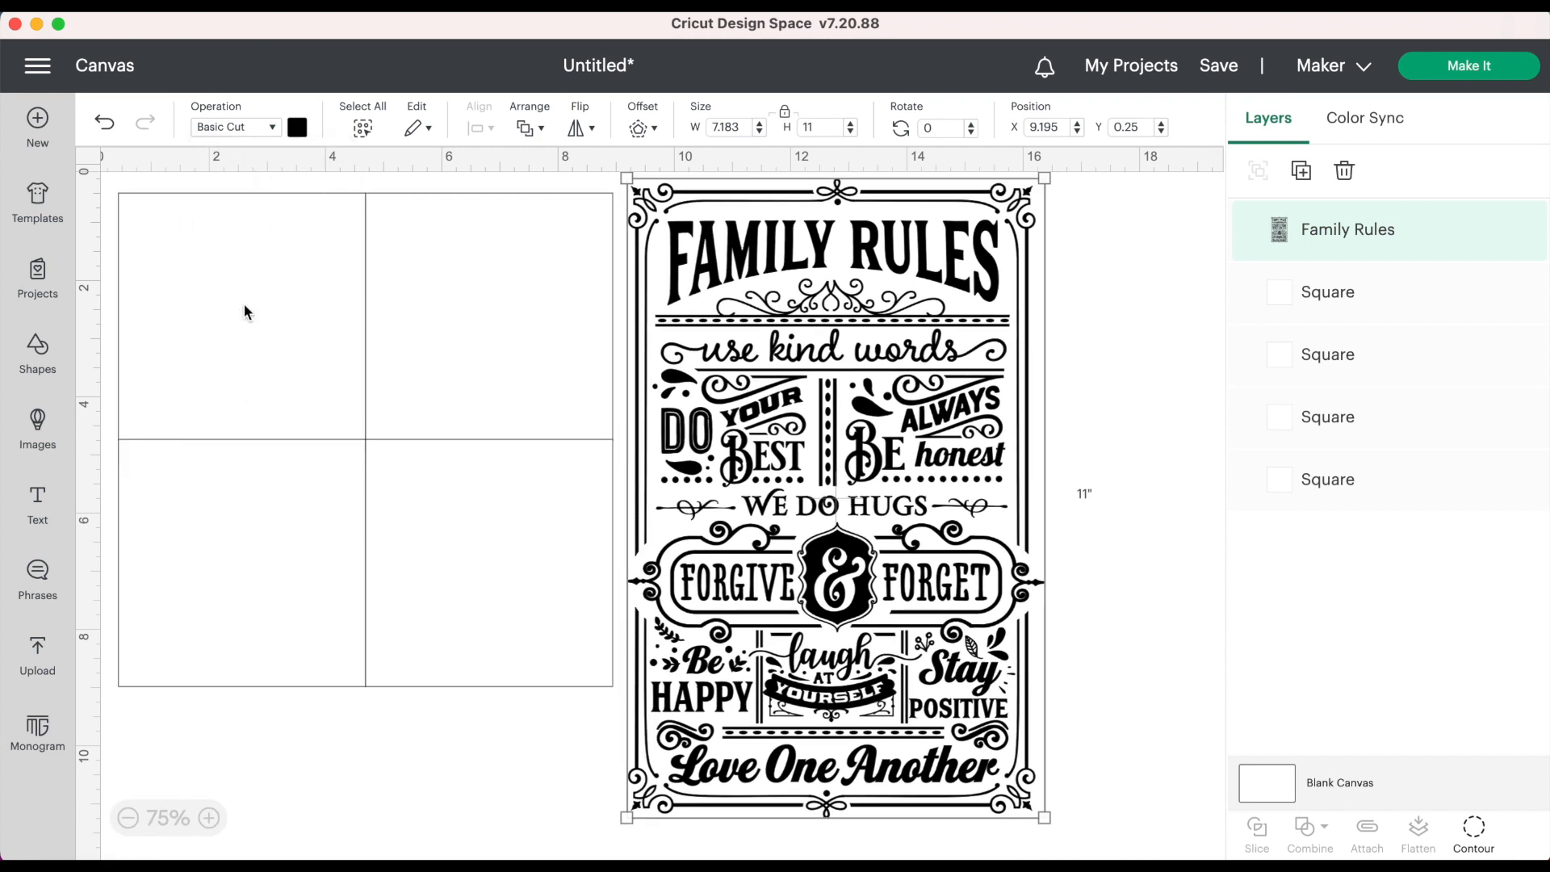
pyautogui.click(297, 127)
pyautogui.scroll(-1, 396, 356)
pyautogui.scroll(-10, 396, 356)
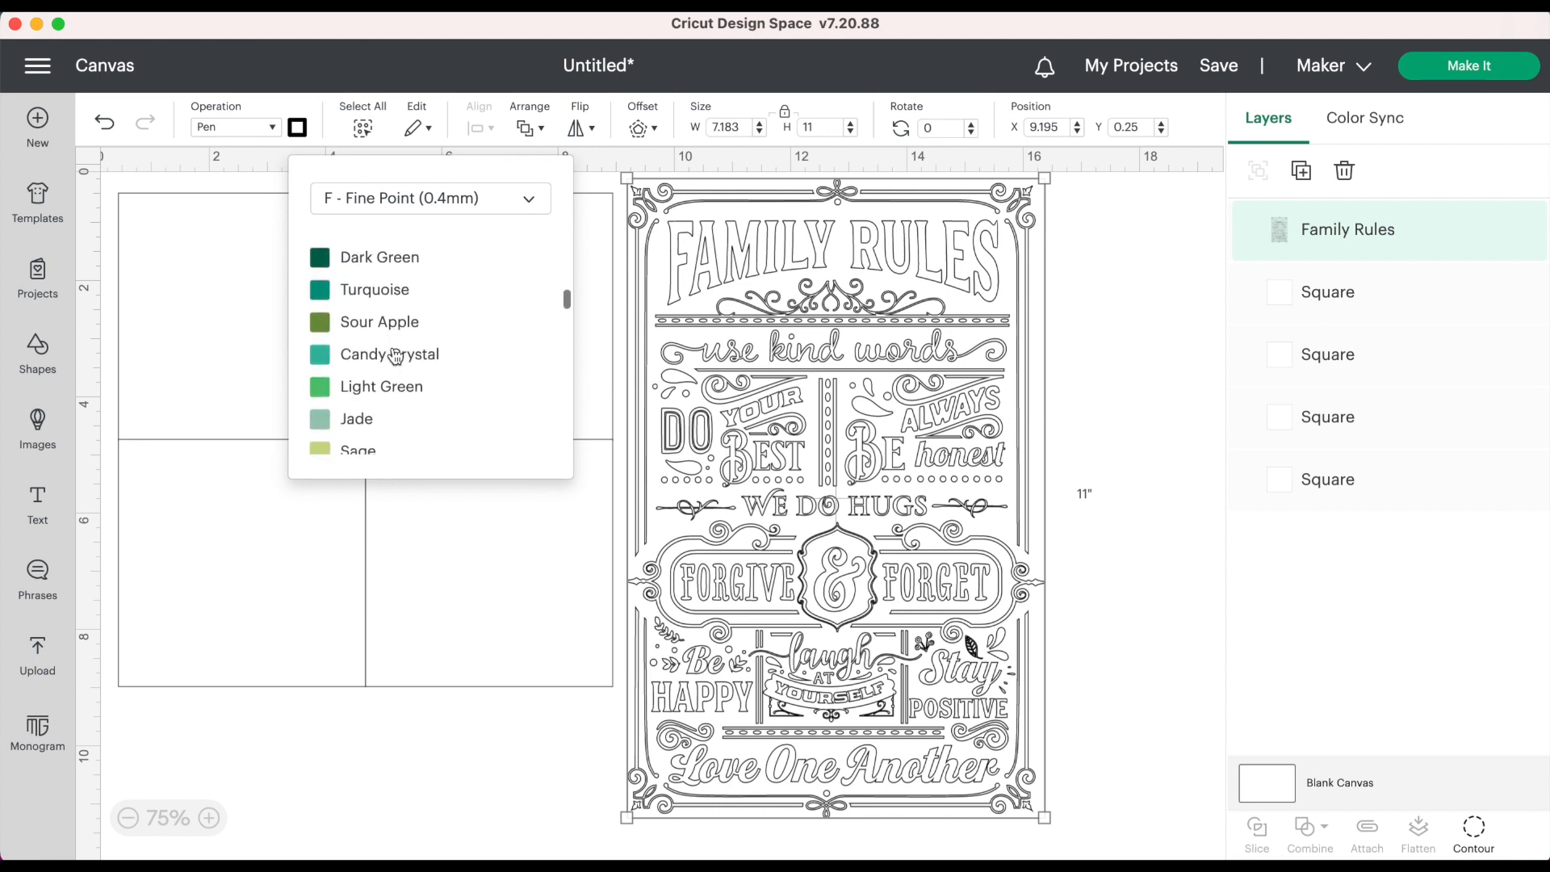
pyautogui.scroll(-12, 395, 430)
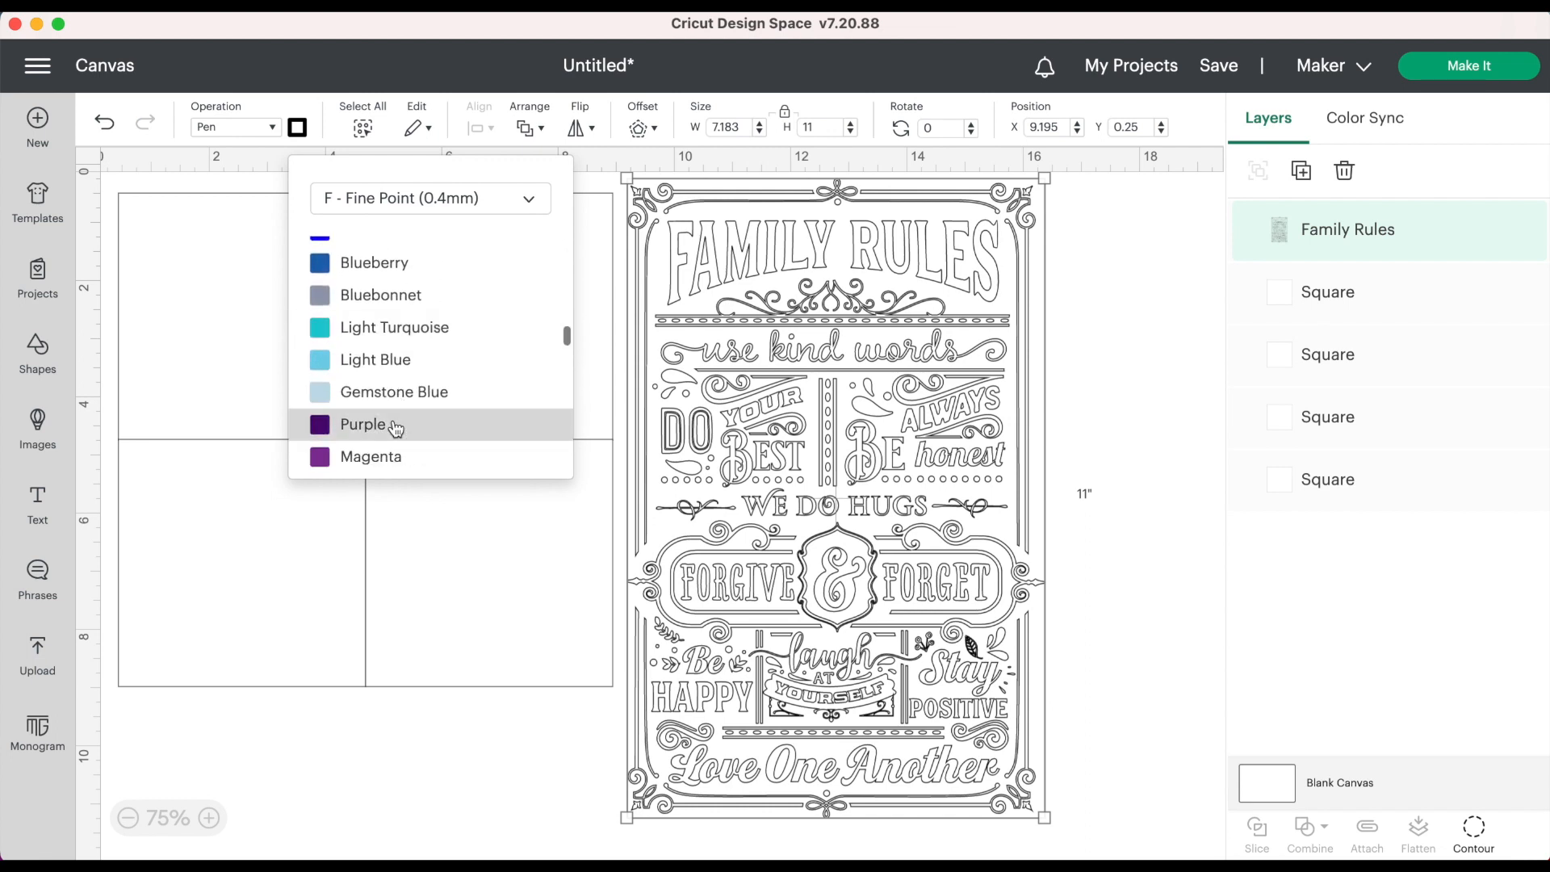
pyautogui.click(457, 264)
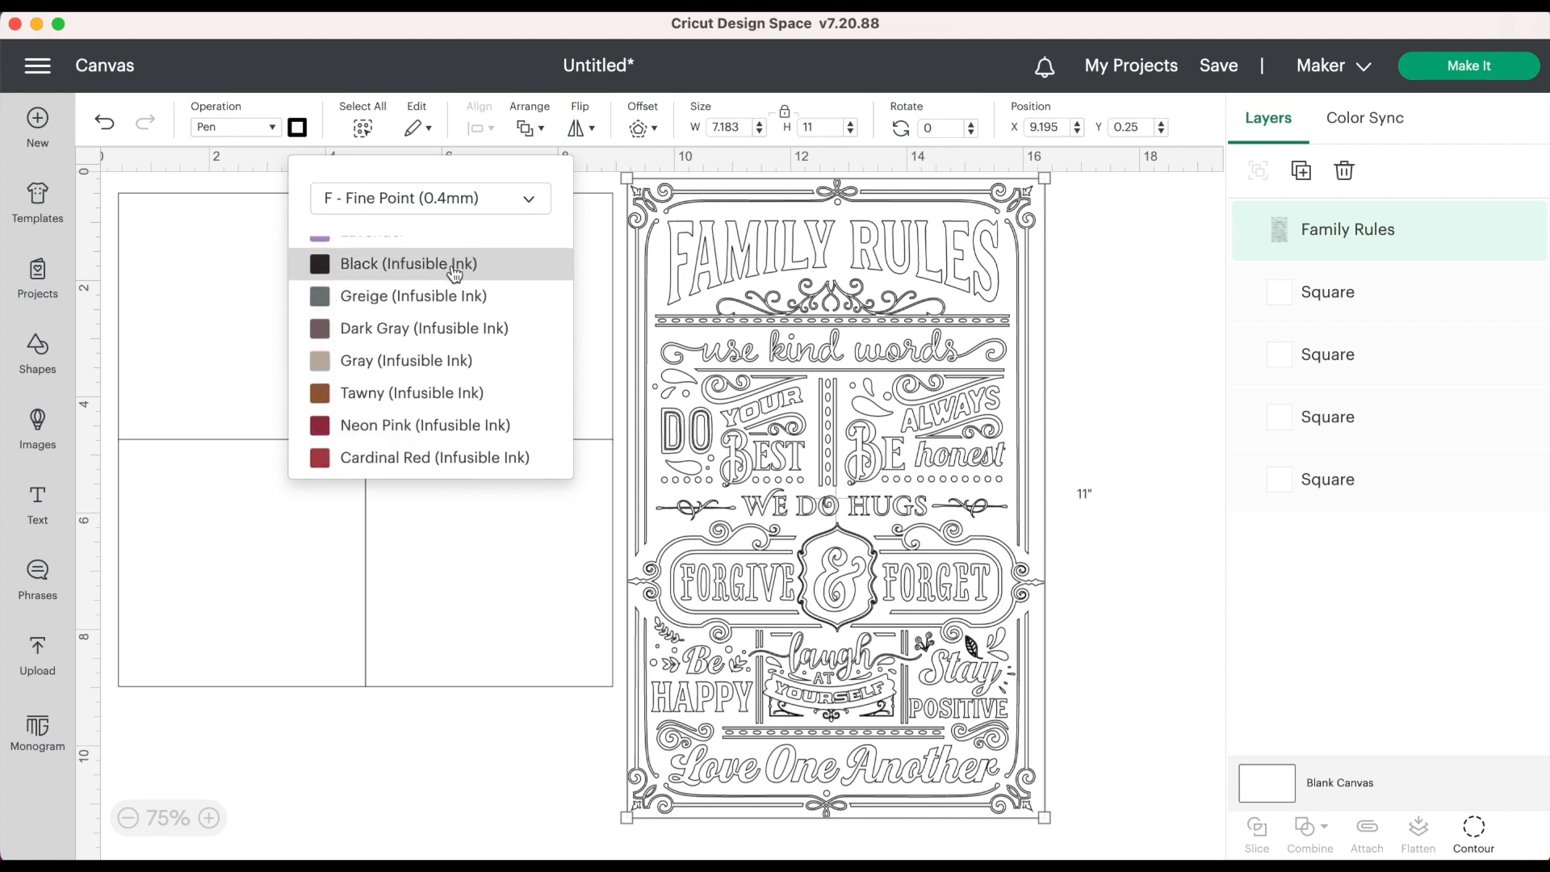
pyautogui.click(1093, 314)
# Step: Unlock the Family Rules image's proportions and set both its width and height to 8.5 inches
pyautogui.click(967, 337)
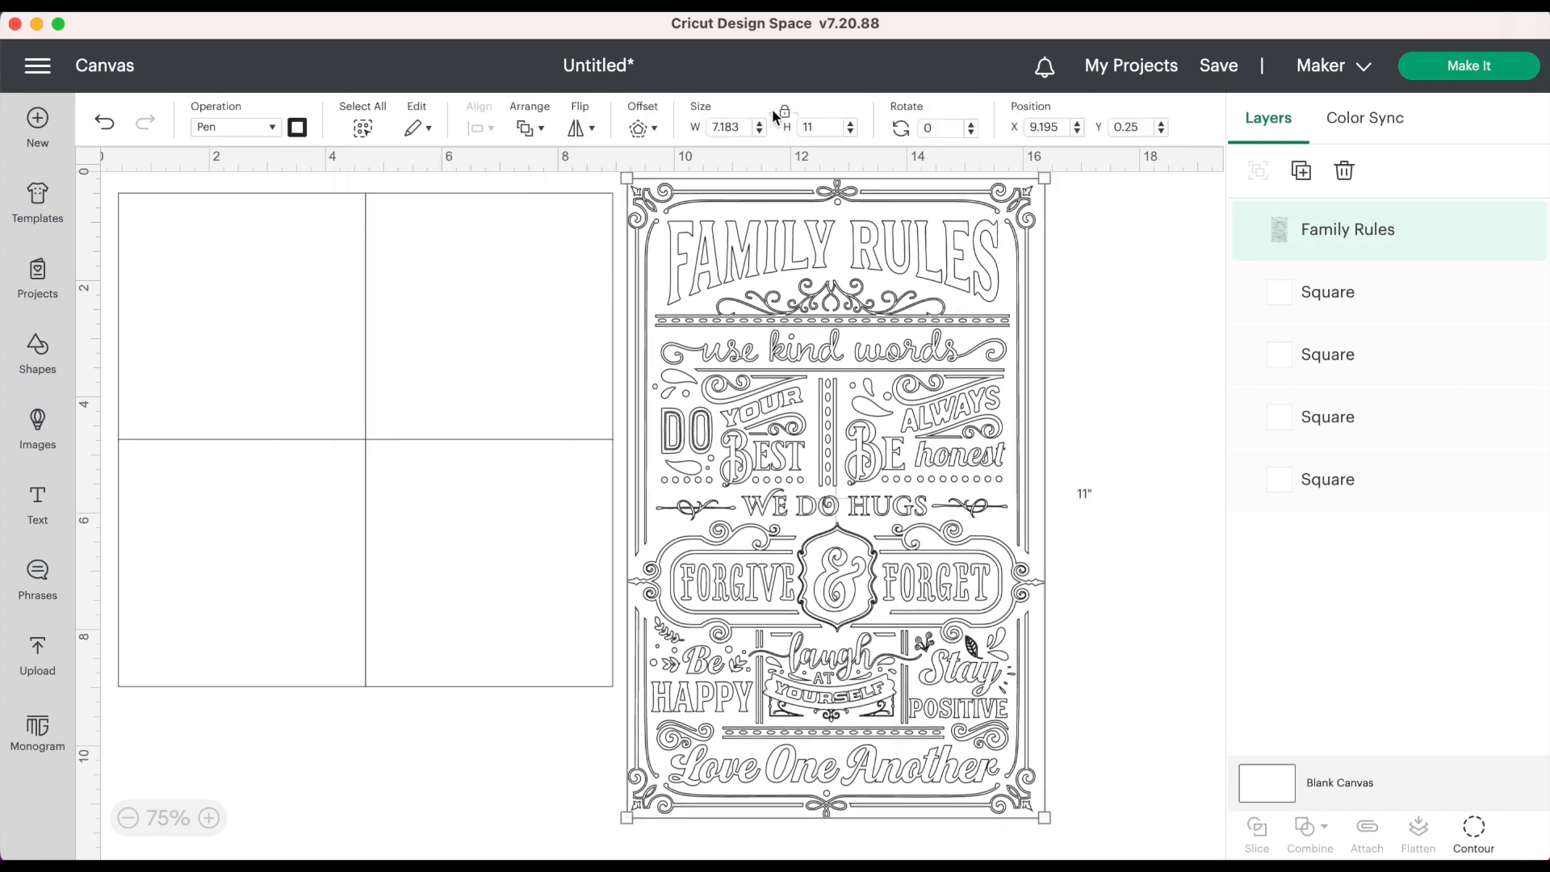
pyautogui.click(748, 127)
pyautogui.click(816, 125)
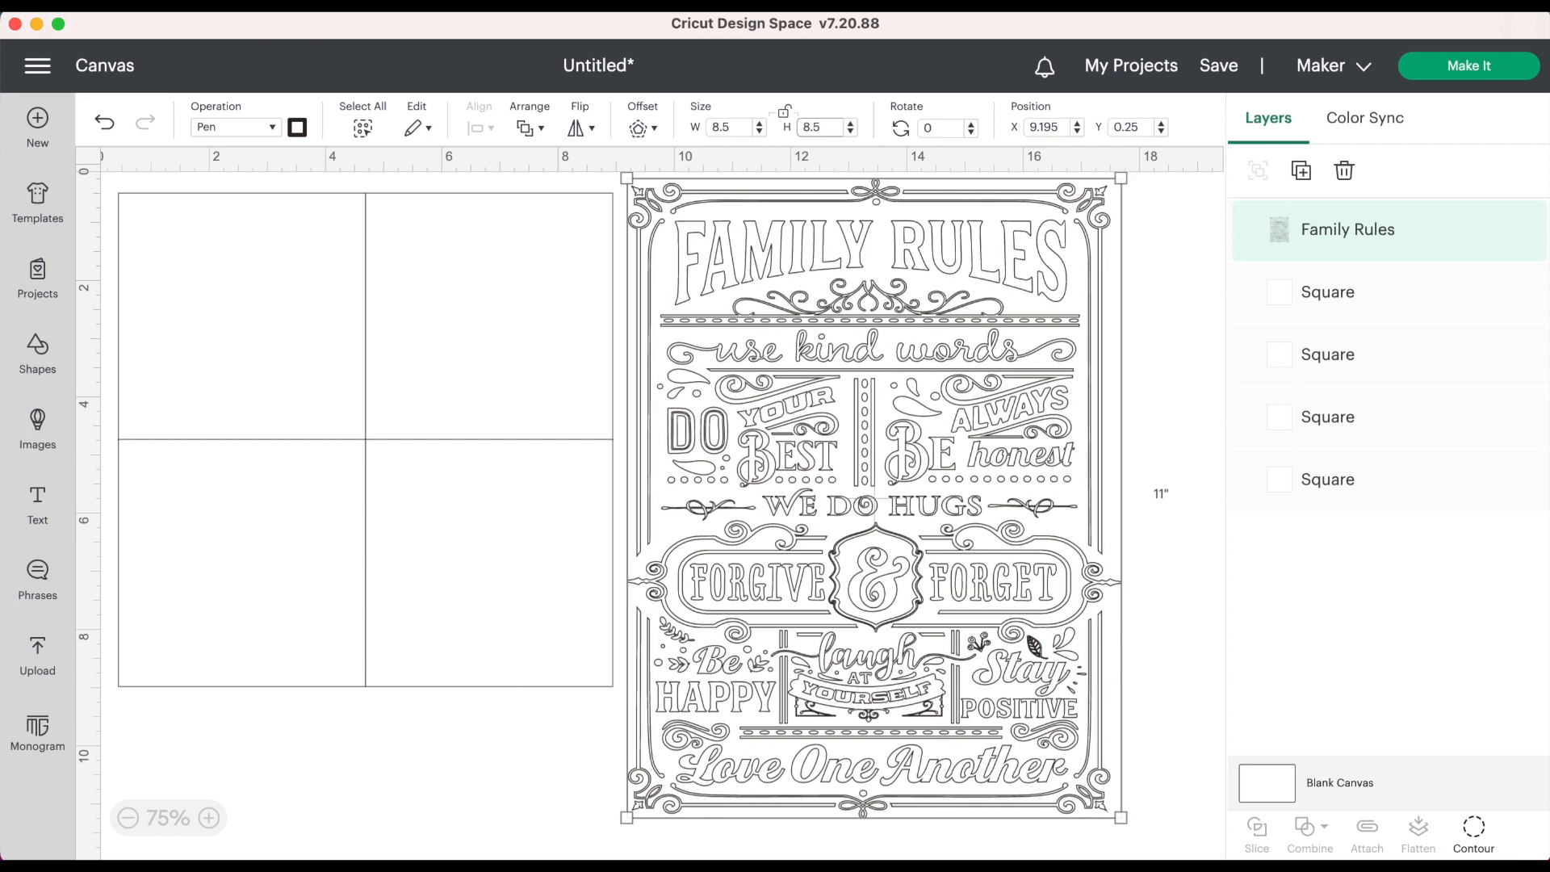
pyautogui.press('Tab')
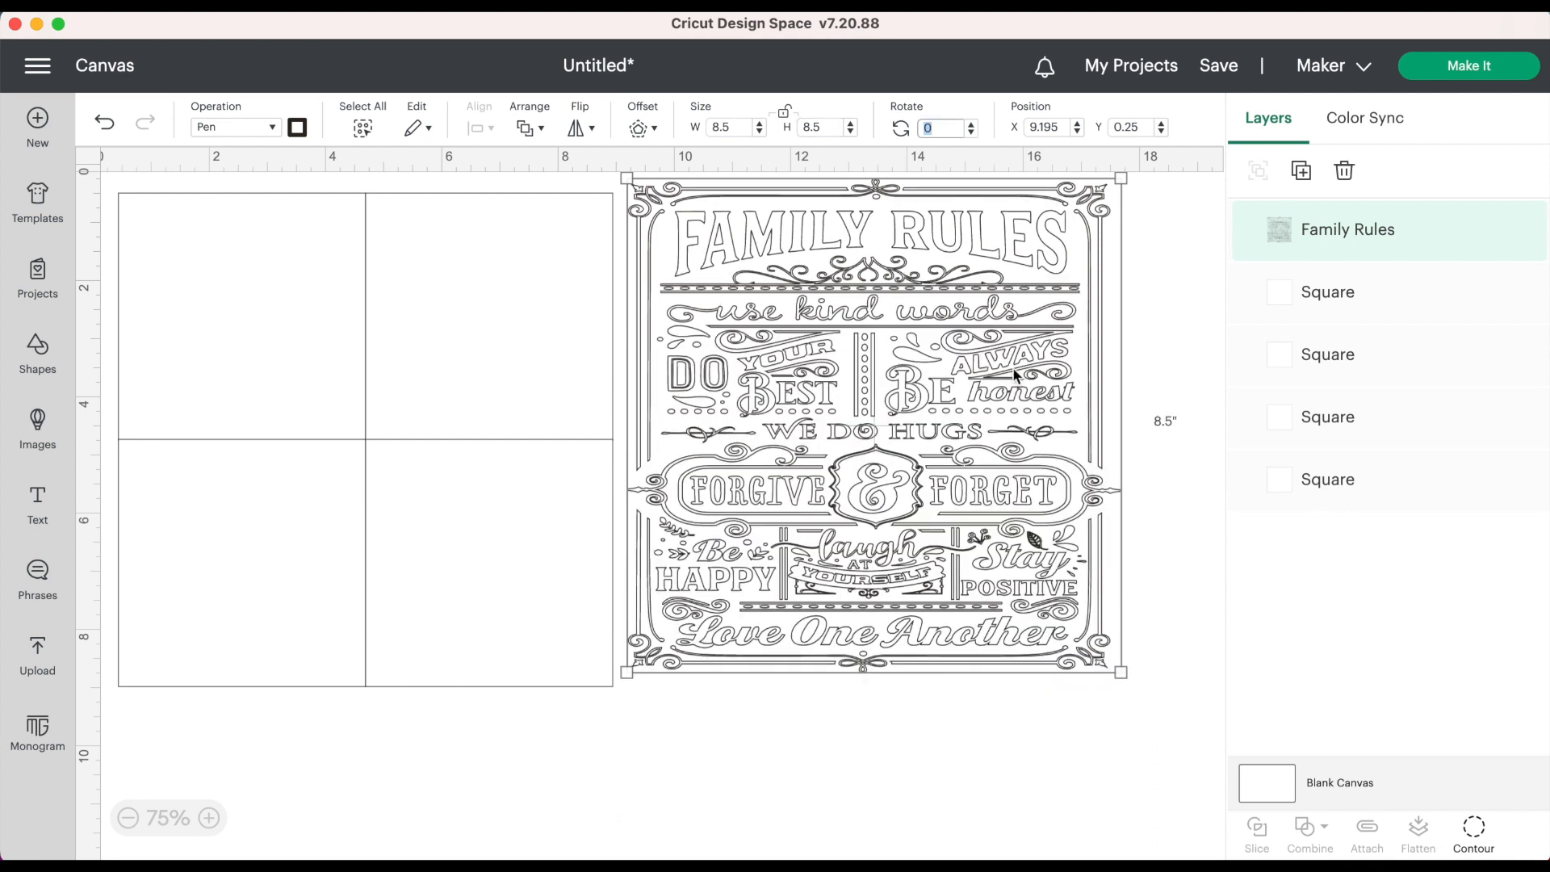
pyautogui.click(1170, 401)
# Step: Move the Family Rules image and the square grid apart, and group the four squares
pyautogui.moveTo(960, 365); pyautogui.dragTo(1083, 386)
pyautogui.moveTo(613, 718); pyautogui.dragTo(401, 405)
pyautogui.moveTo(973, 370); pyautogui.dragTo(1102, 432)
pyautogui.moveTo(486, 211); pyautogui.dragTo(701, 729)
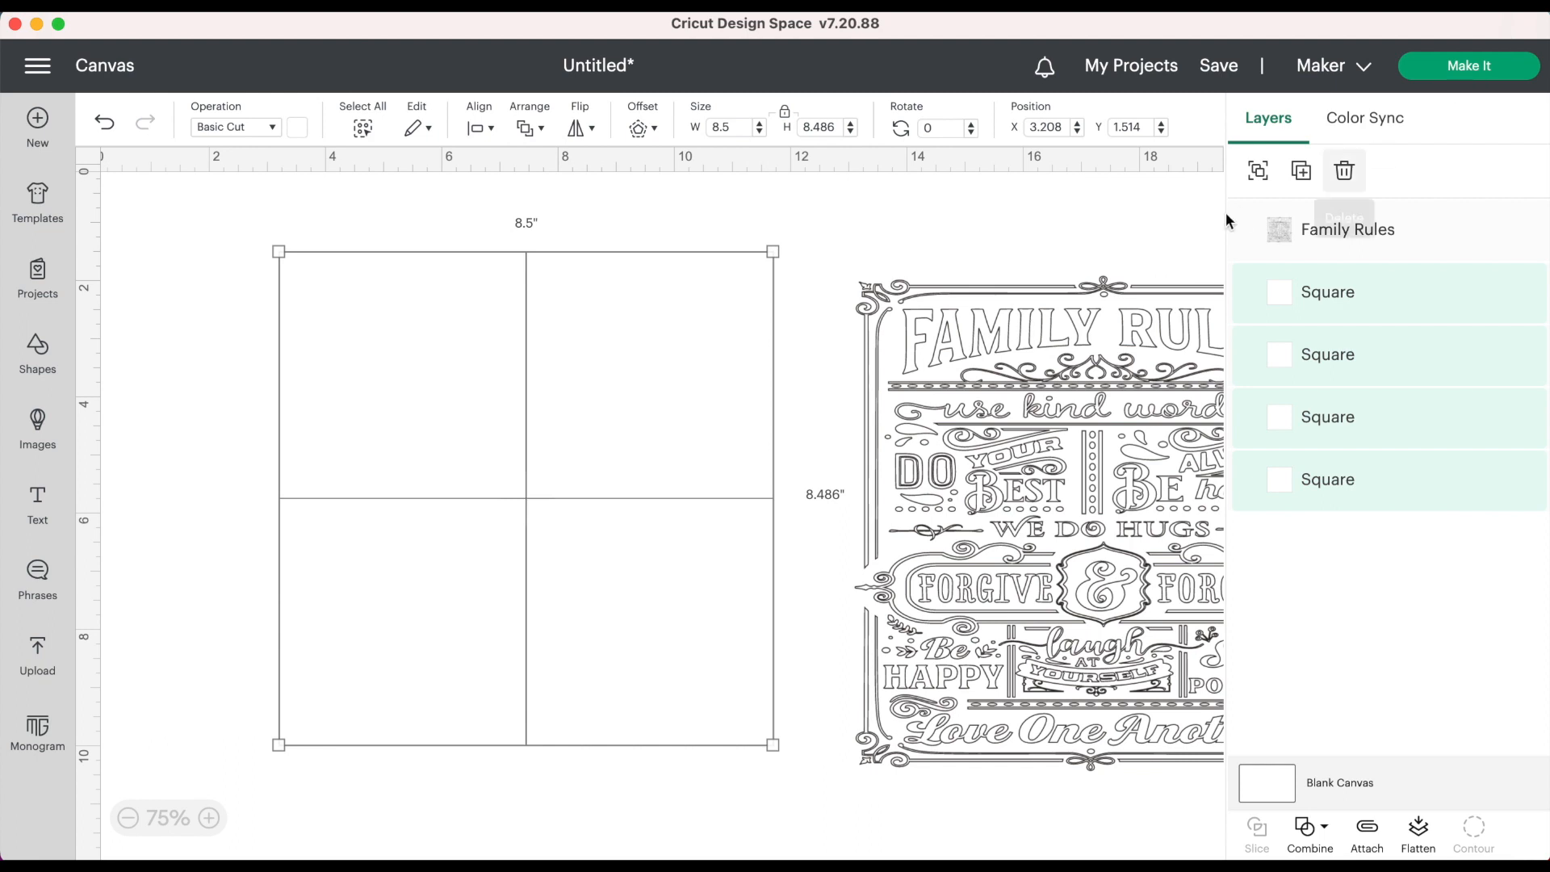
pyautogui.click(1257, 170)
# Step: Move the Family Rules image over the grouped squares and bring it to the front
pyautogui.click(1160, 470)
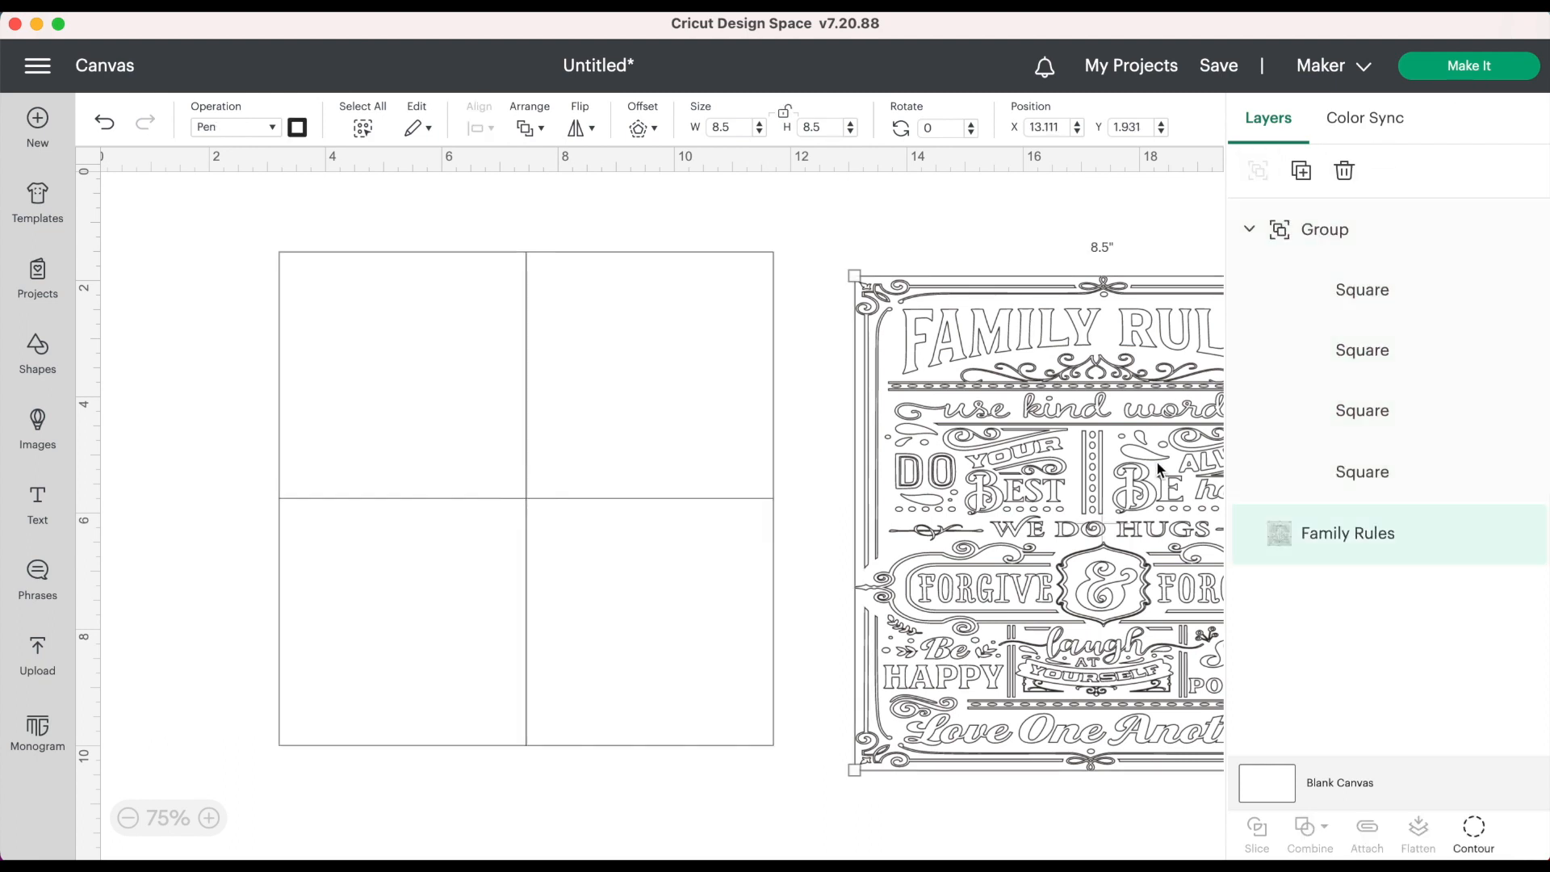
pyautogui.moveTo(1160, 469); pyautogui.dragTo(673, 463)
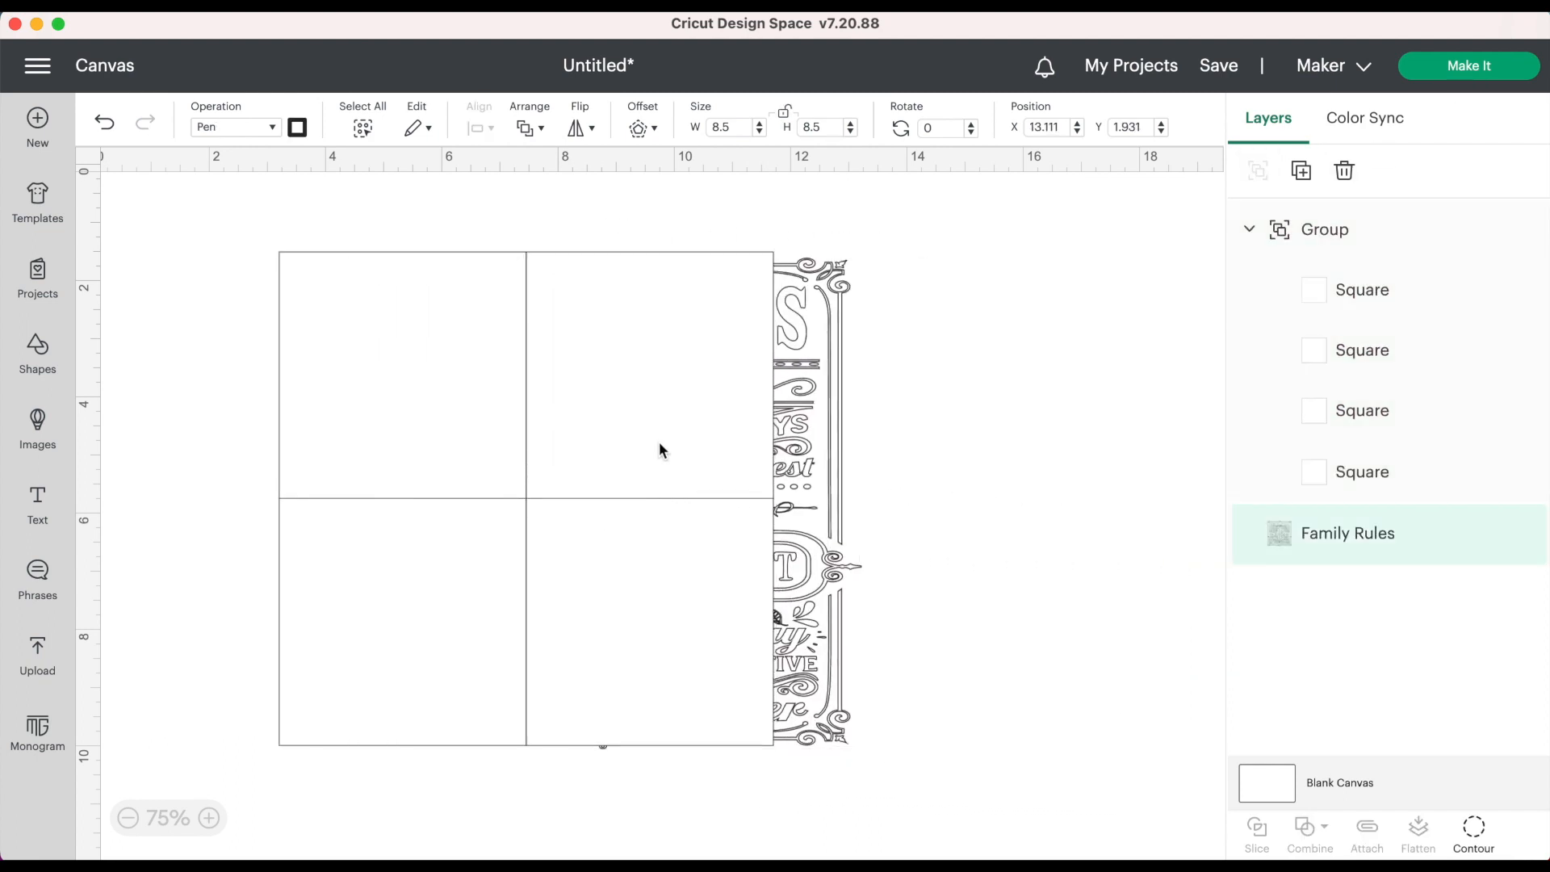
pyautogui.click(529, 128)
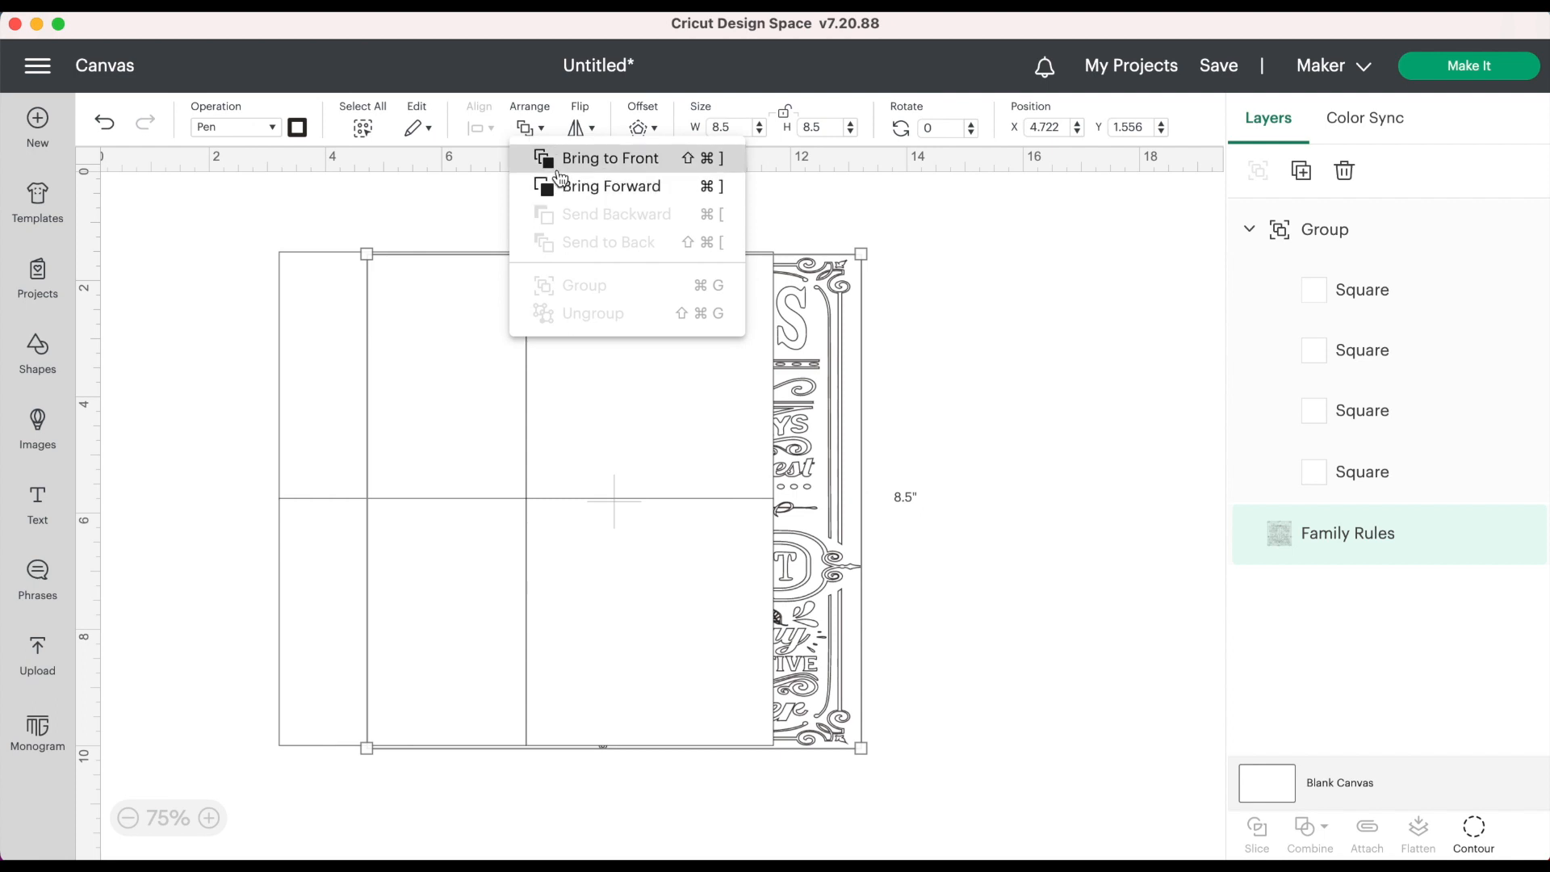
pyautogui.click(561, 171)
pyautogui.moveTo(838, 383); pyautogui.dragTo(749, 376)
# Step: Center-align the Family Rules image and the square group with each other
pyautogui.moveTo(847, 339); pyautogui.dragTo(636, 465)
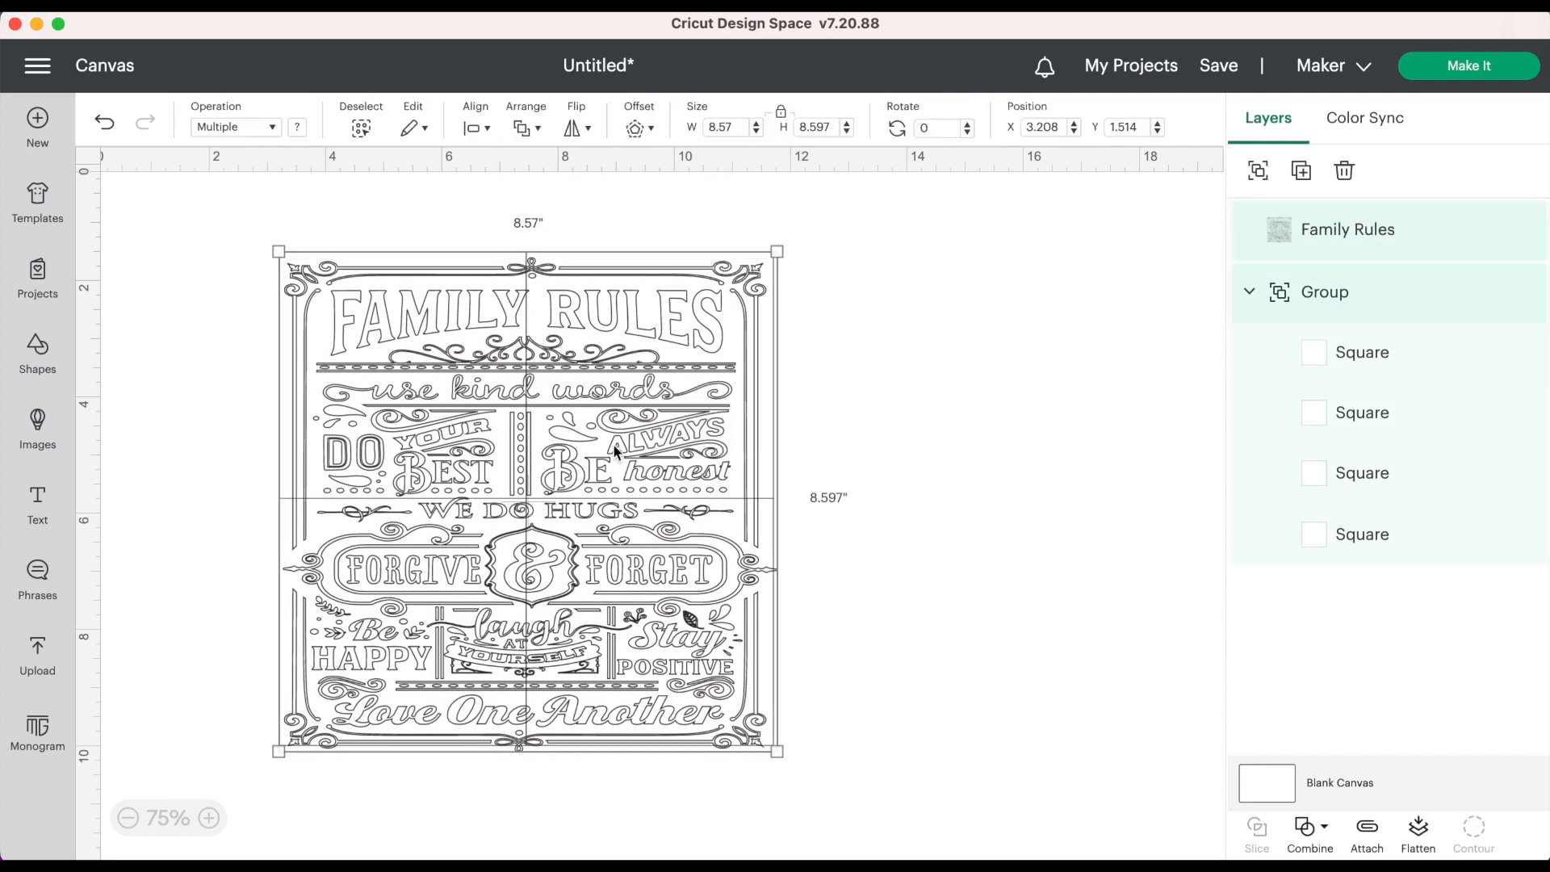
pyautogui.click(476, 129)
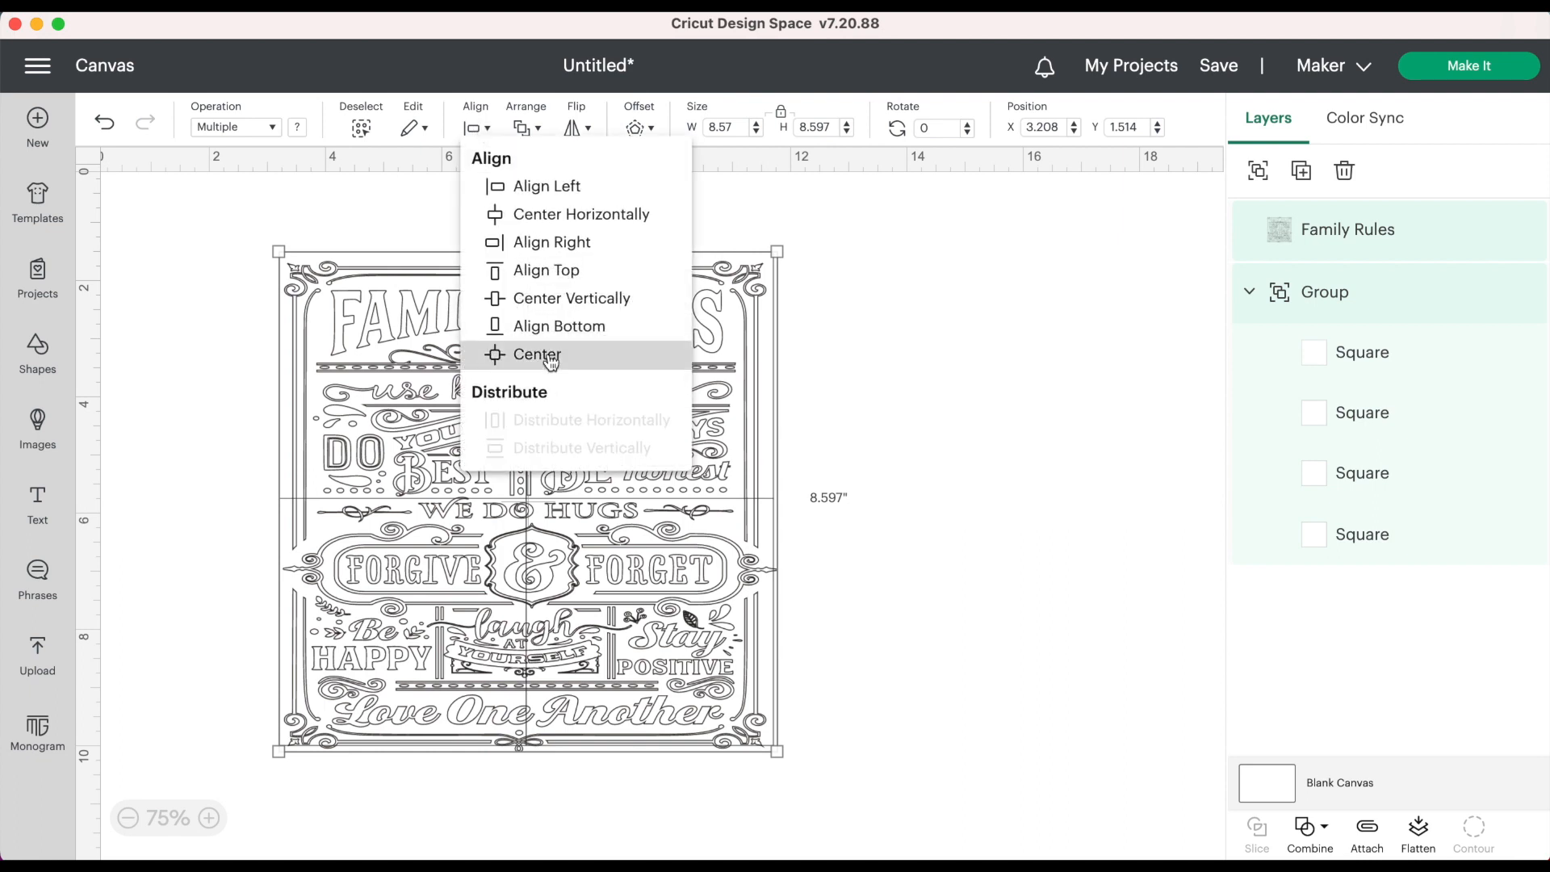
pyautogui.click(506, 352)
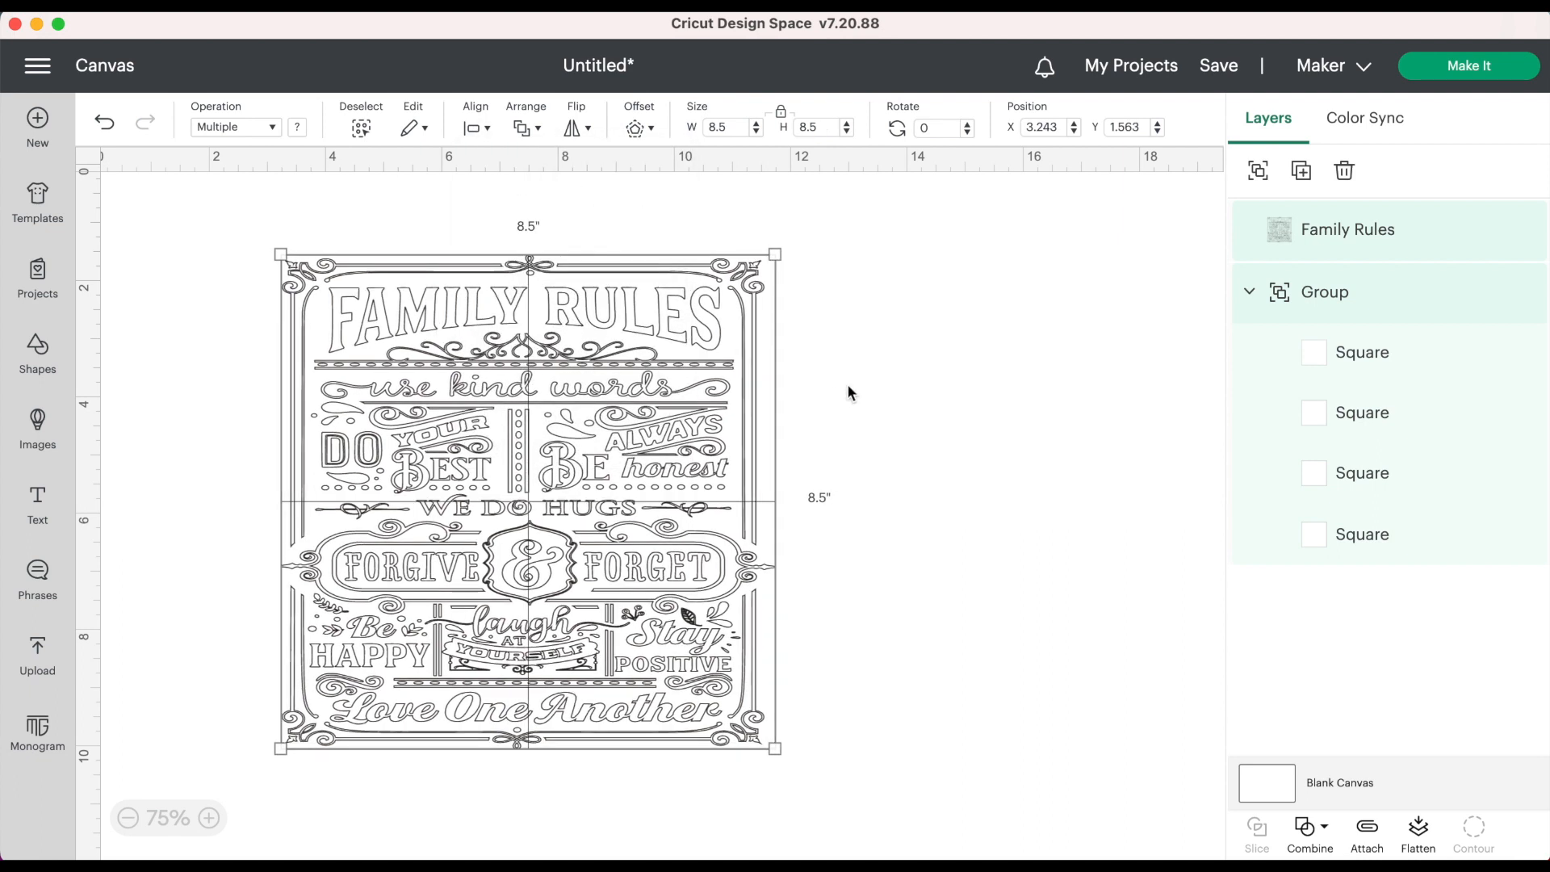
pyautogui.click(846, 385)
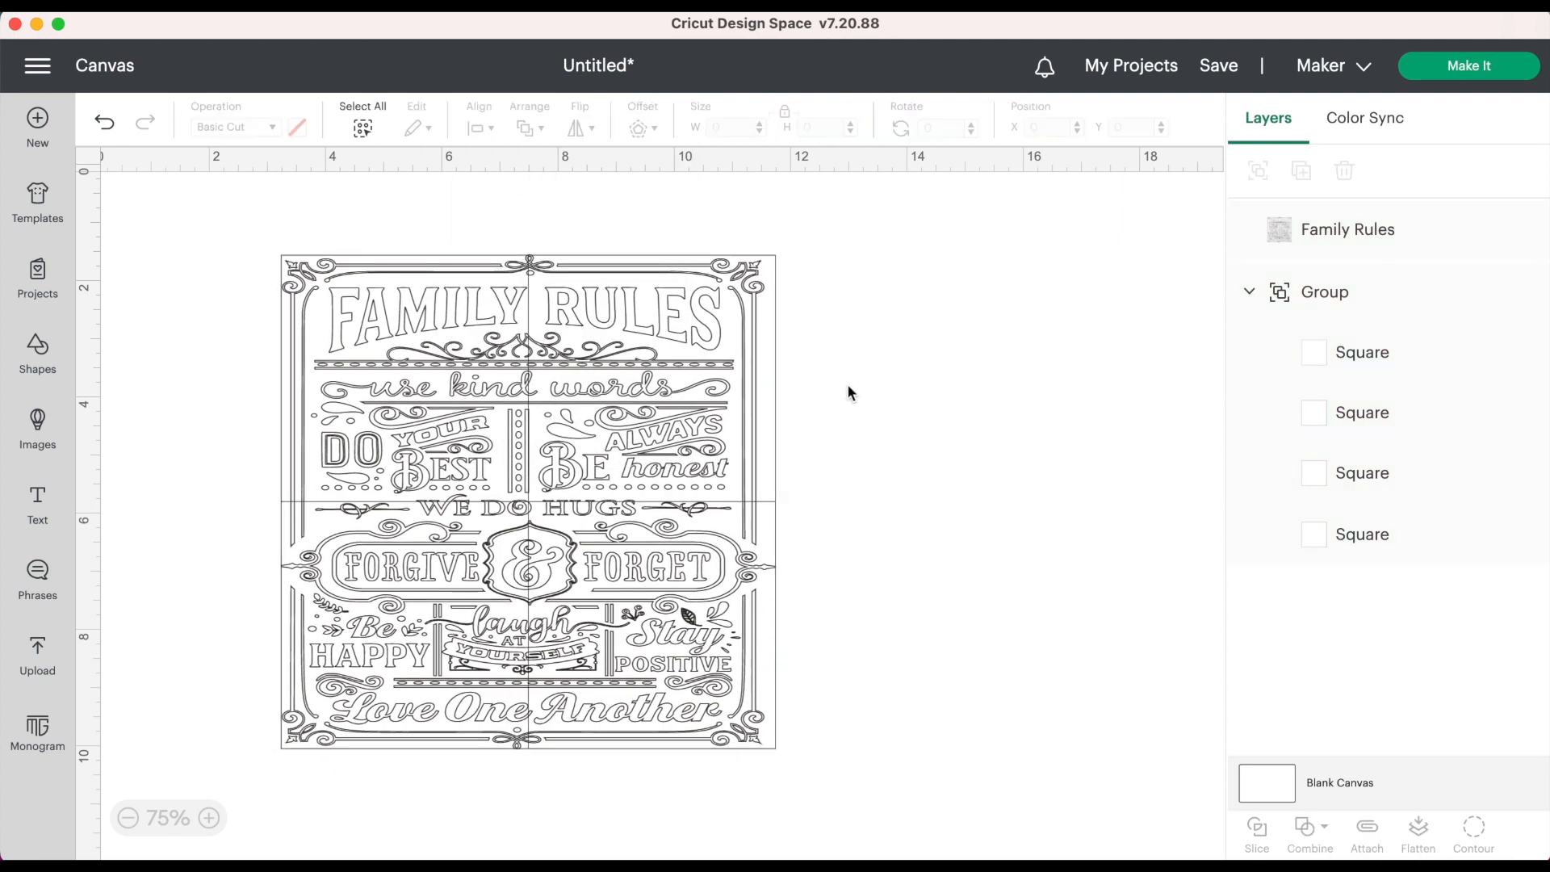
# Step: Slice the Family Rules image with the first square in the group, the grid's lower-right one
pyautogui.click(1334, 361)
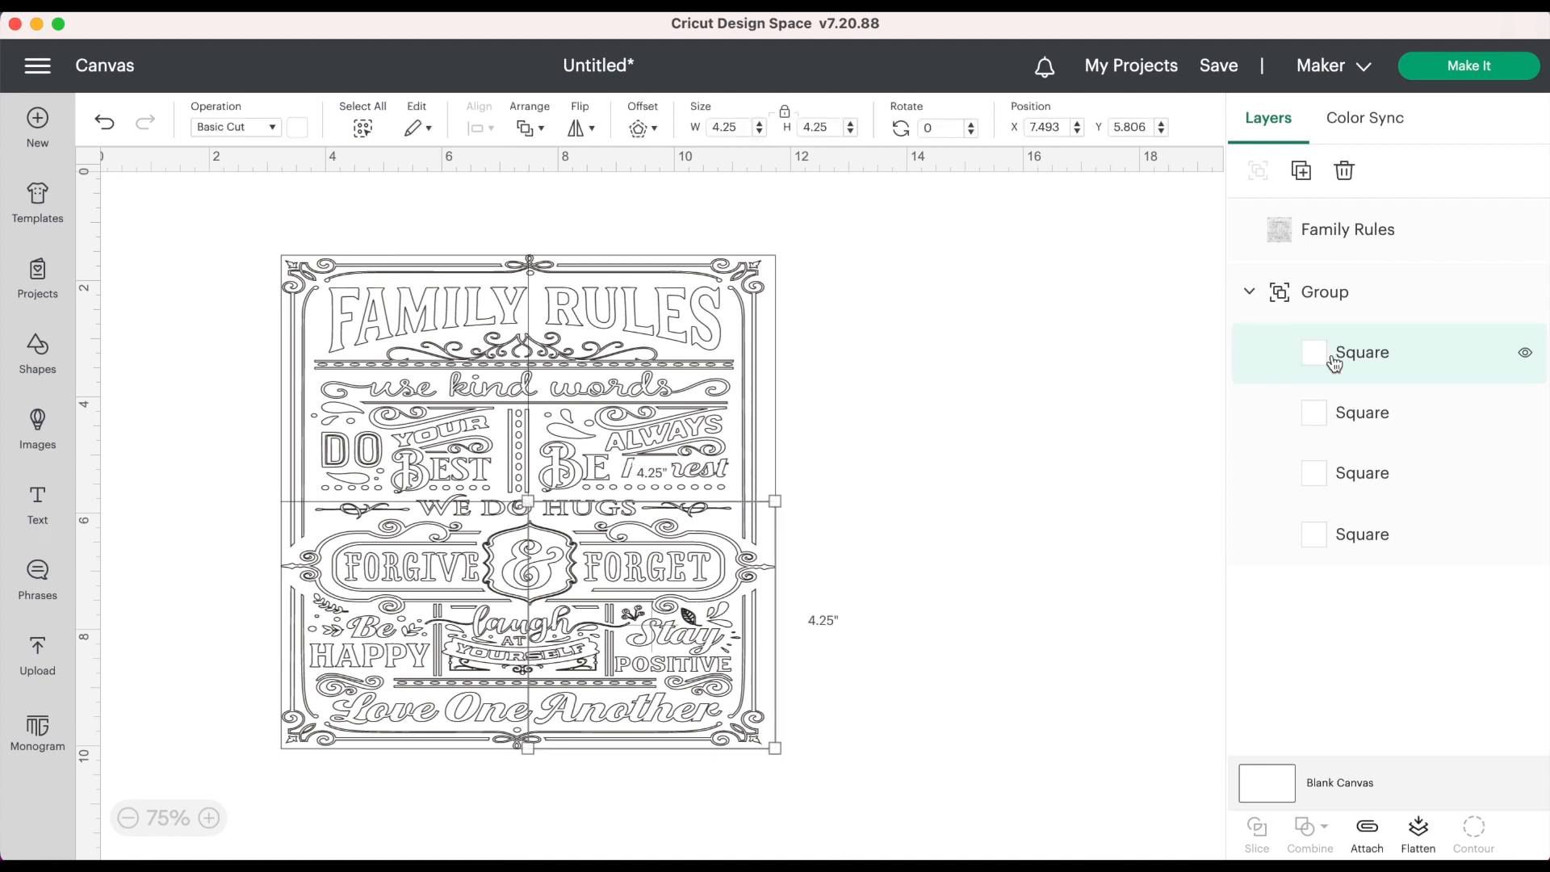
pyautogui.keyDown('shift'); pyautogui.click(1336, 236); pyautogui.keyUp('shift')
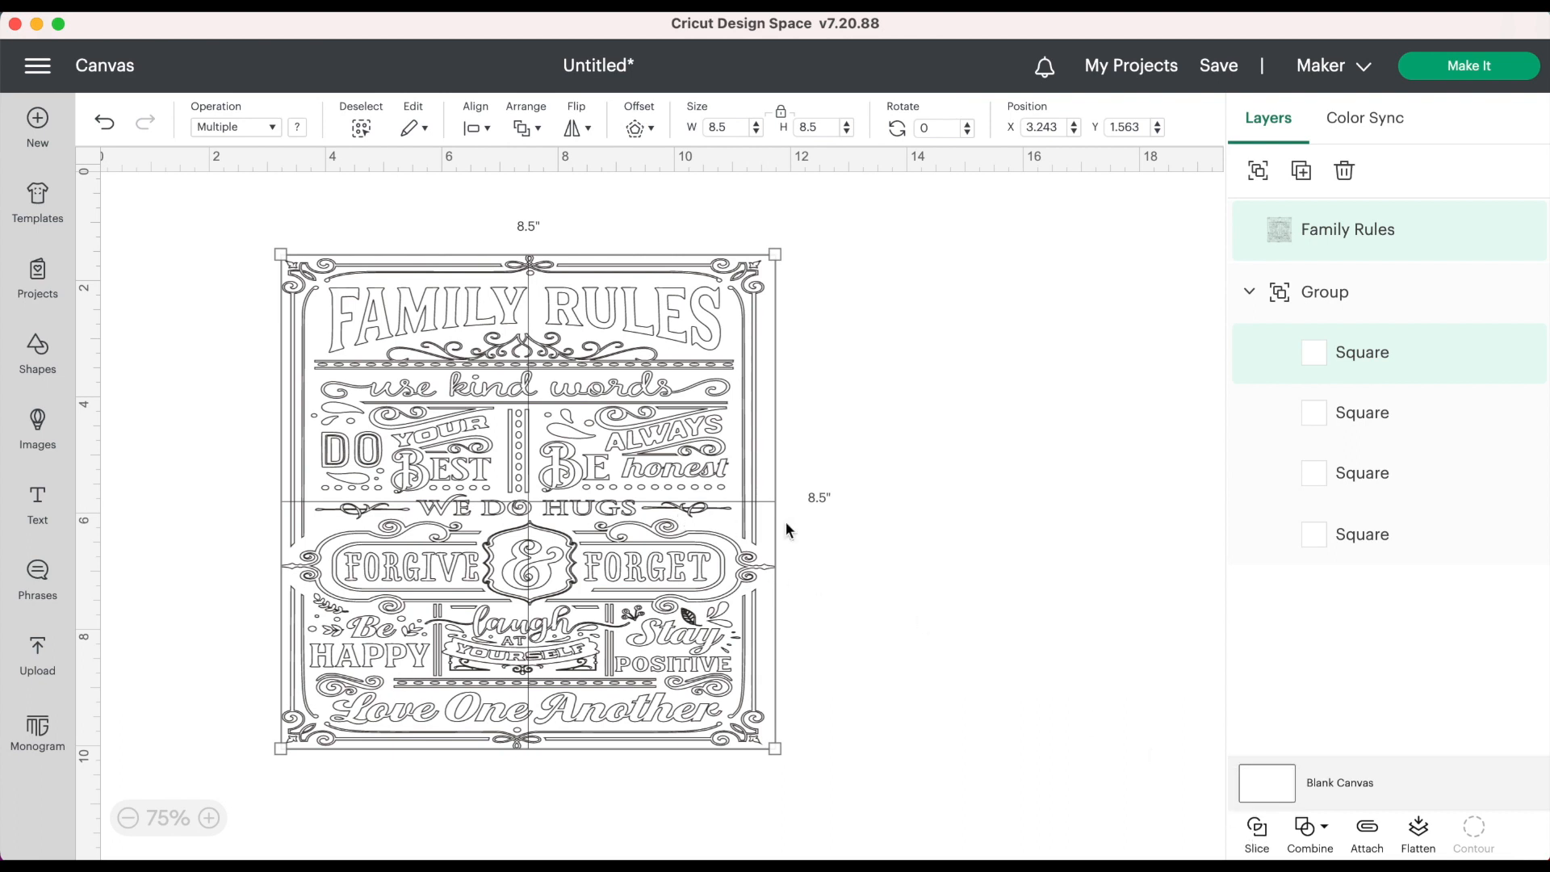
pyautogui.hotkey('shift', 'alt', 'q')
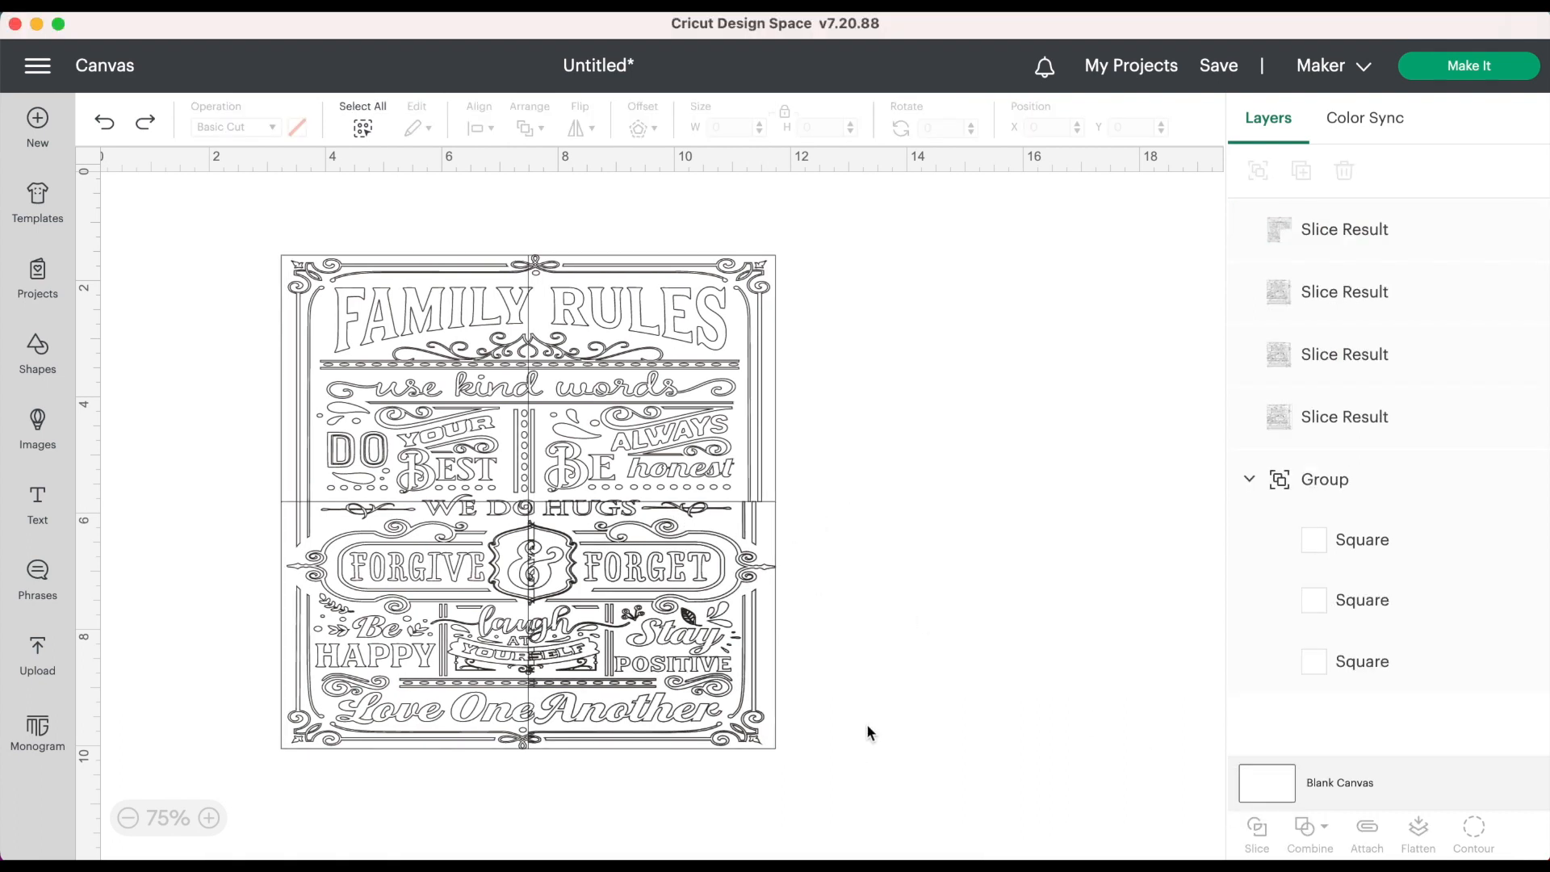
# Step: Check the slice results and hide the 4.194-inch-high Basic Cut duplicate of the lower-right quarter
pyautogui.click(716, 557)
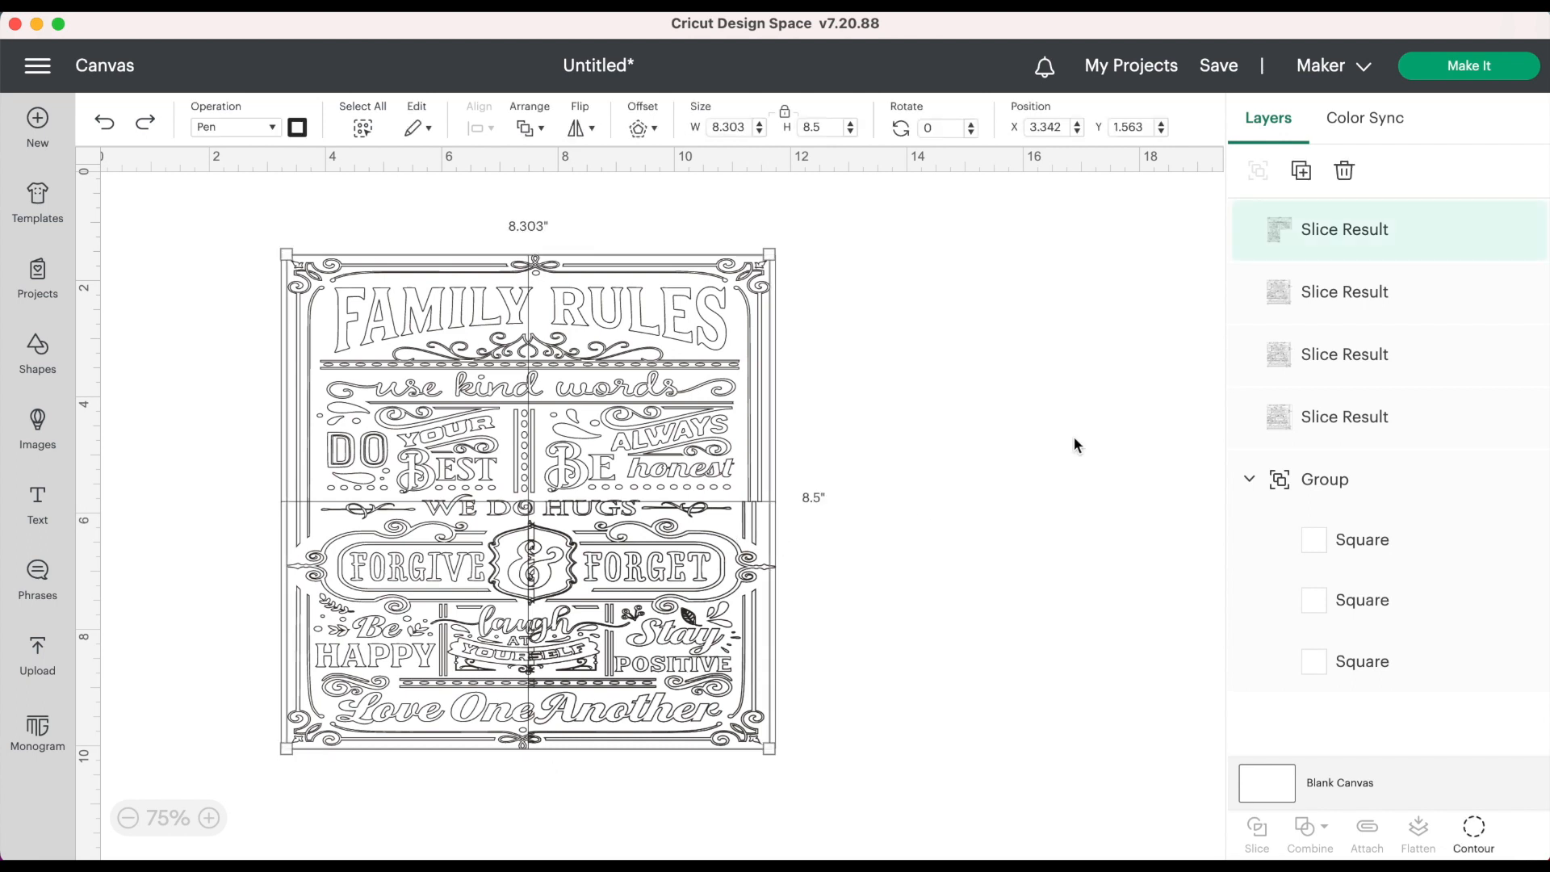
pyautogui.click(1338, 307)
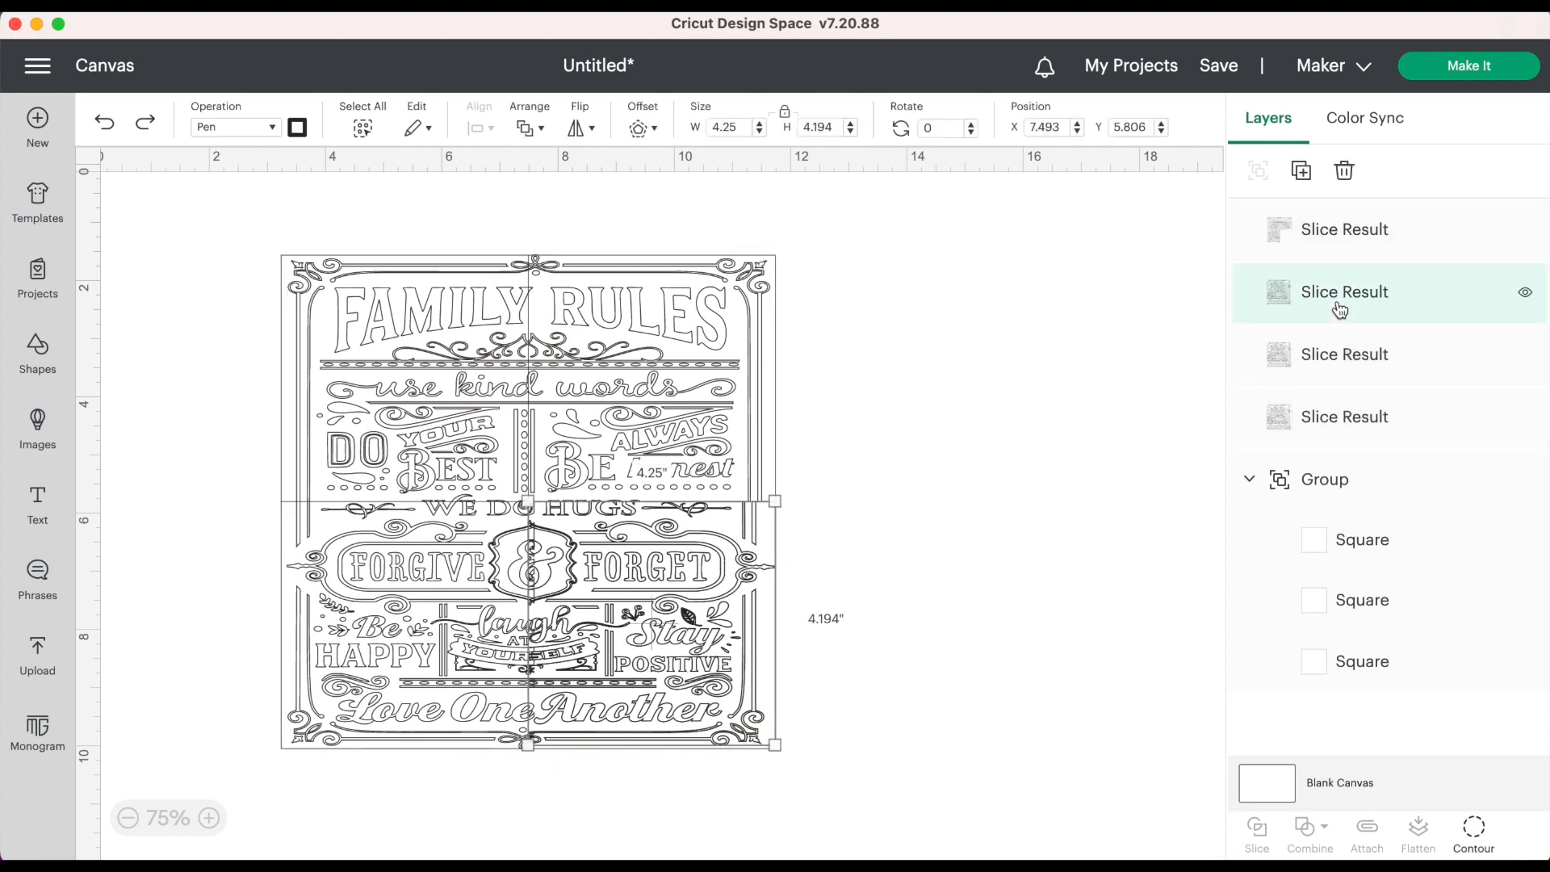
pyautogui.click(1346, 362)
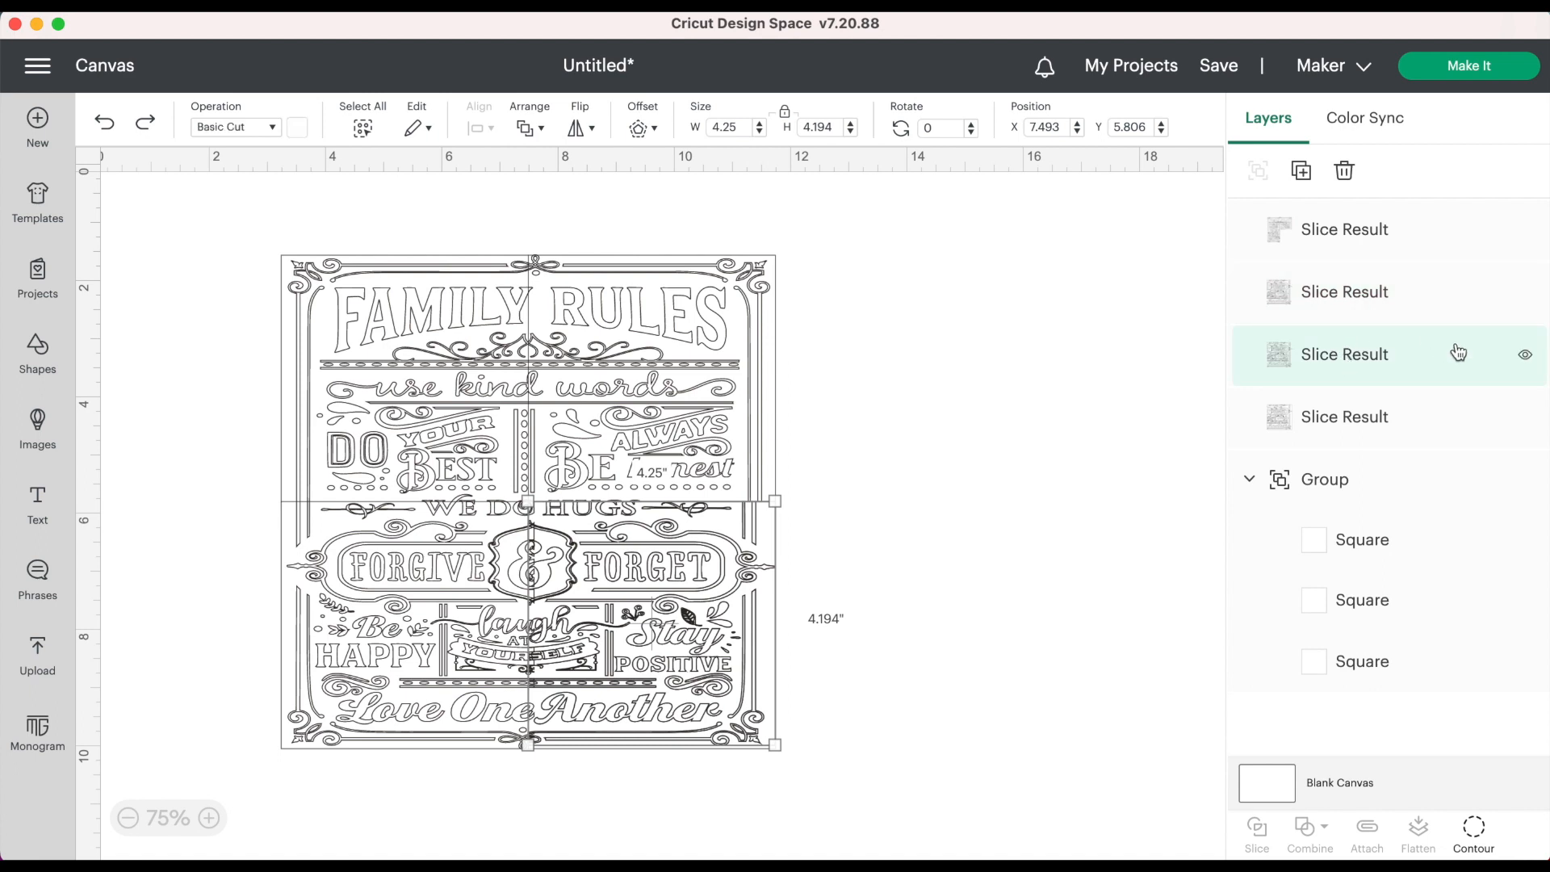
pyautogui.click(1525, 359)
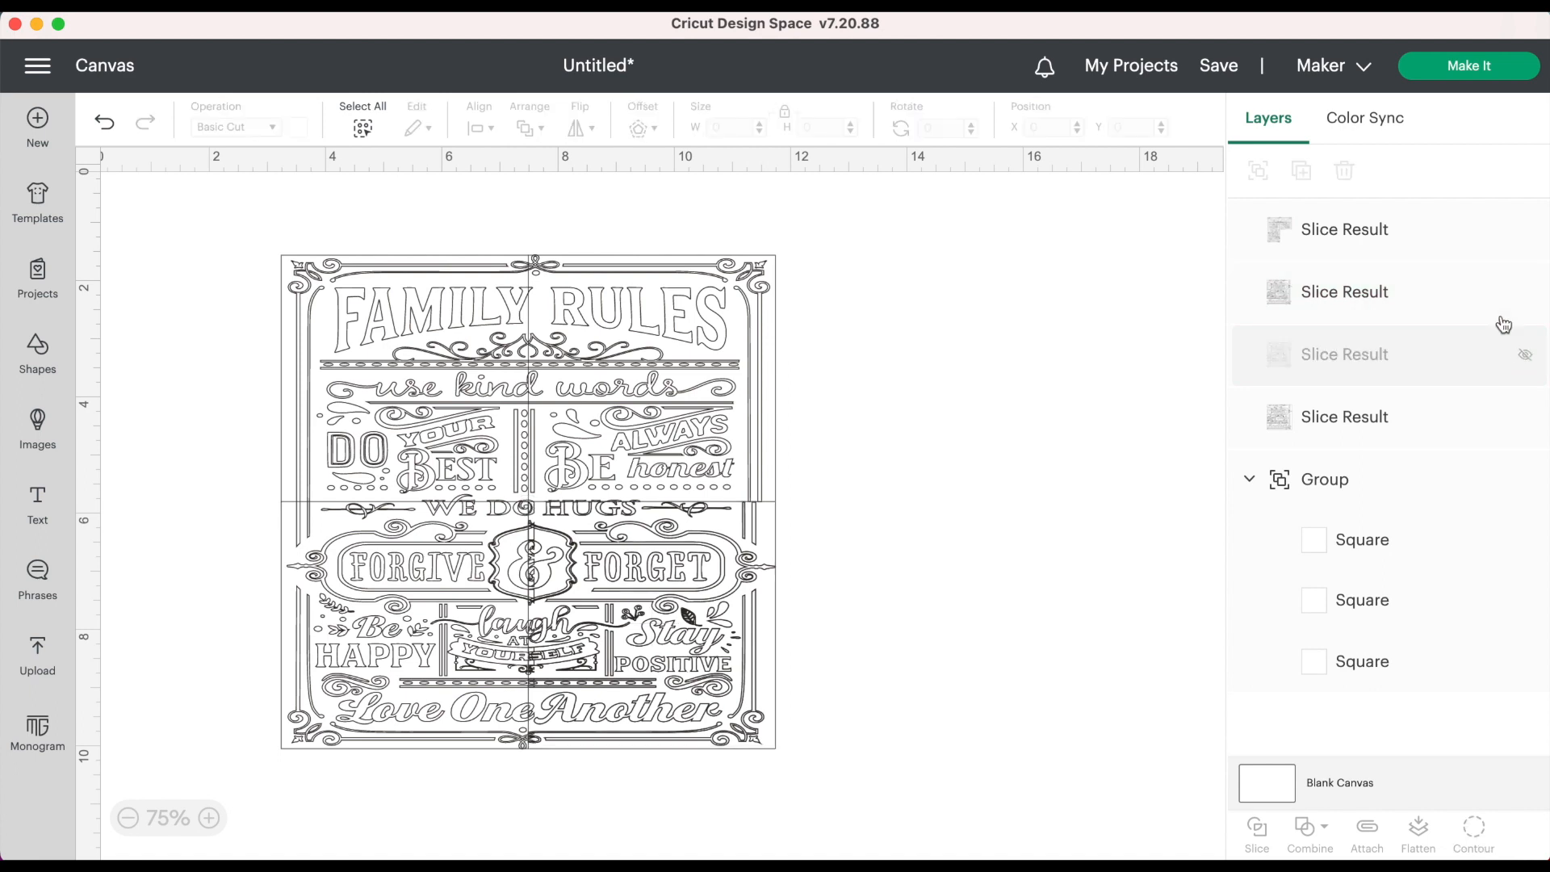
# Step: Toggle the visibility of the 4.25-inch lower-right slice result, shift the main Family Rules piece slightly, and undo that move
pyautogui.click(1494, 418)
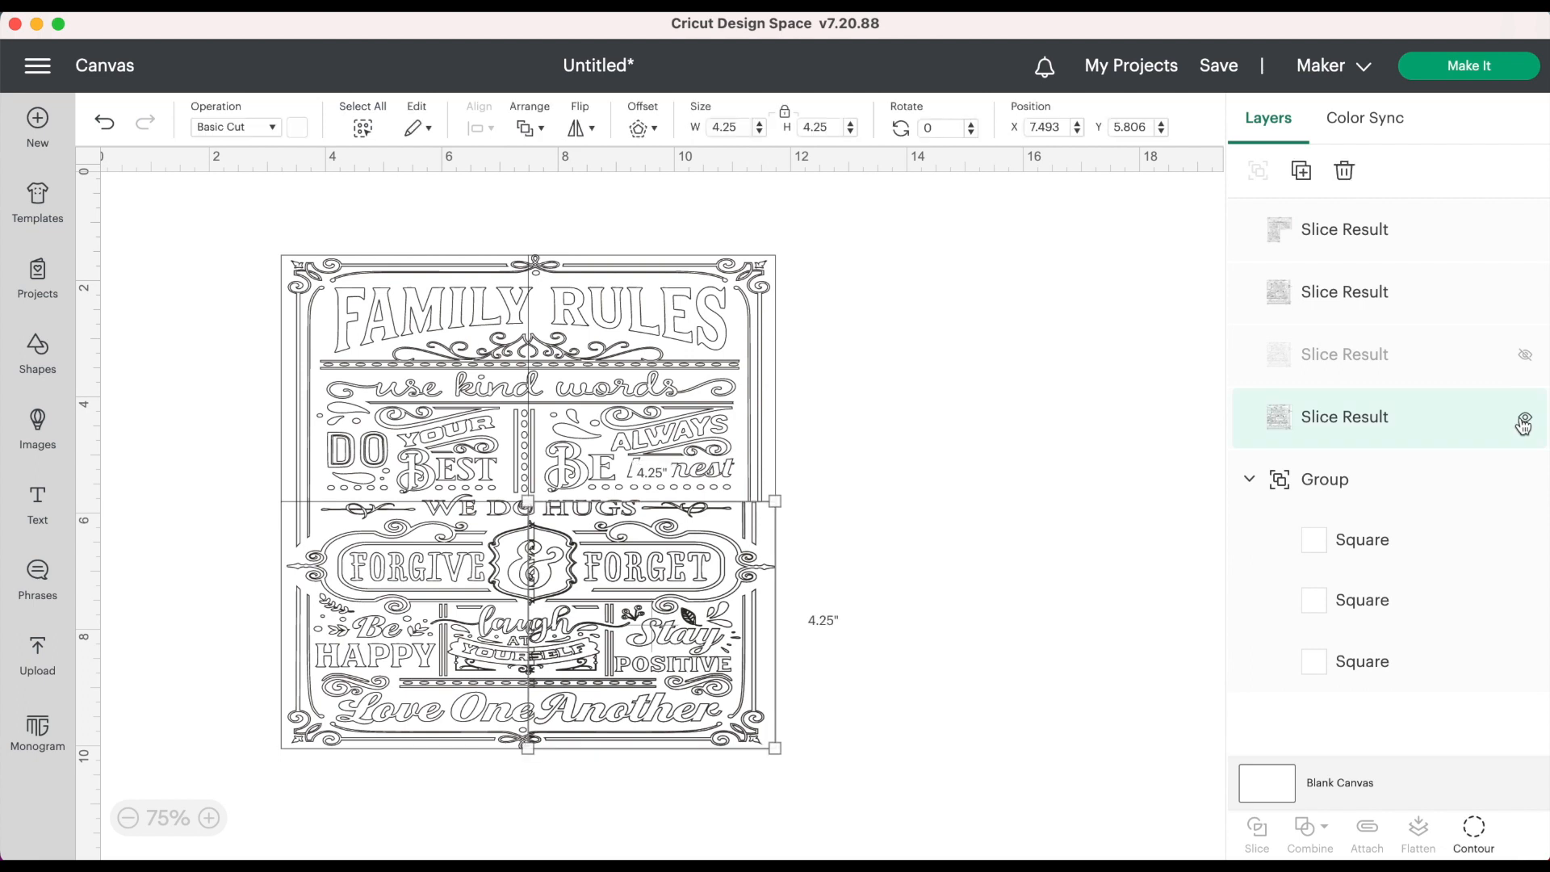
pyautogui.click(1524, 423)
pyautogui.click(1524, 423)
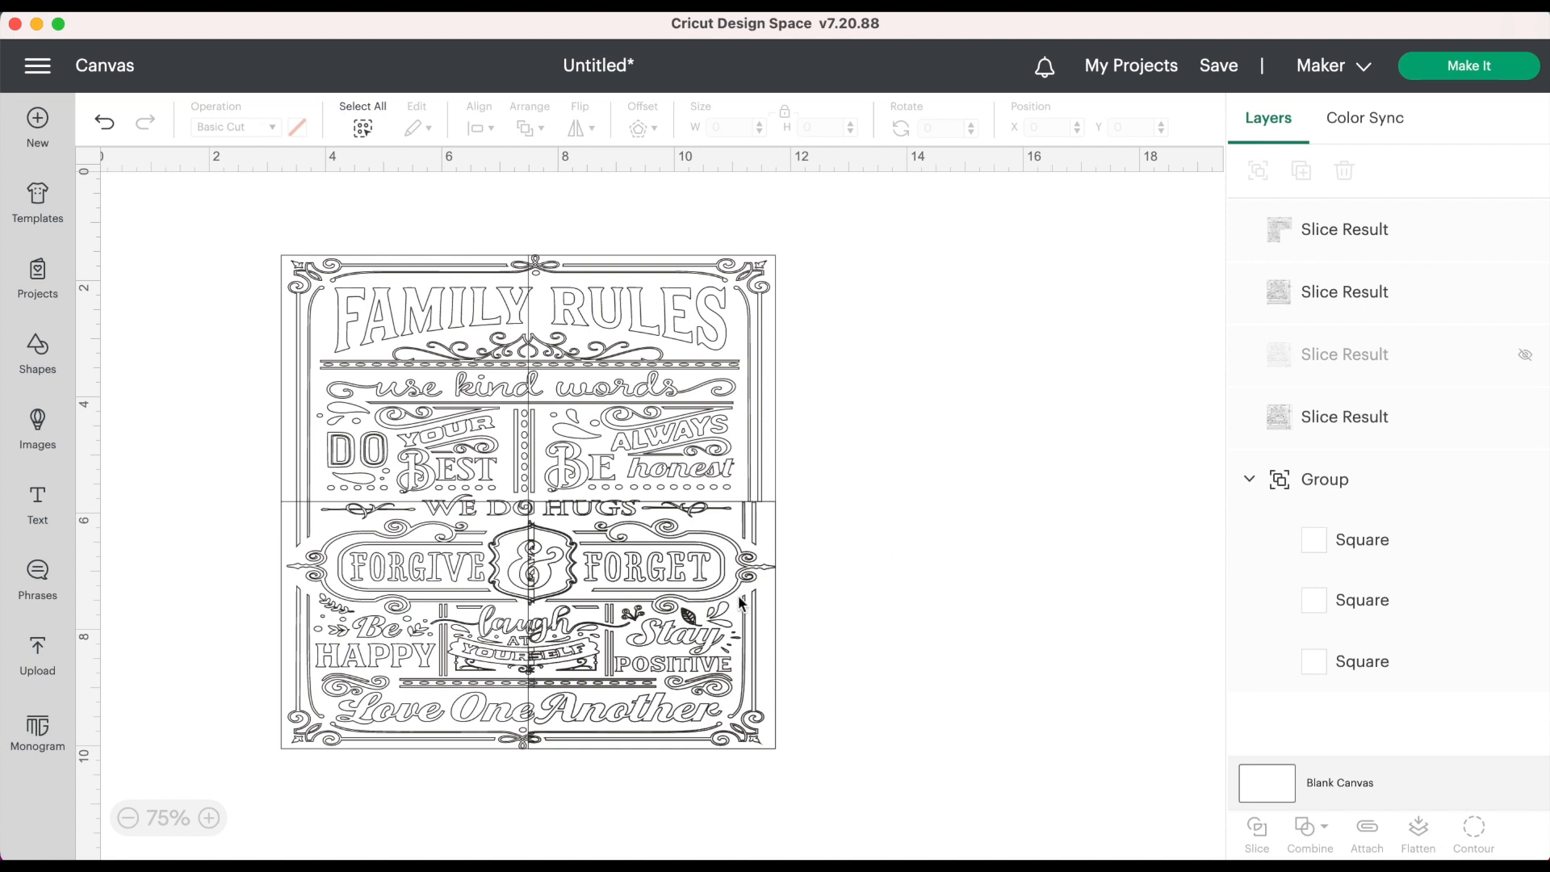
pyautogui.moveTo(738, 596)
pyautogui.mouseDown()
pyautogui.moveTo(882, 637)
pyautogui.moveTo(488, 609)
pyautogui.moveTo(516, 586)
pyautogui.moveTo(717, 591)
pyautogui.mouseUp()
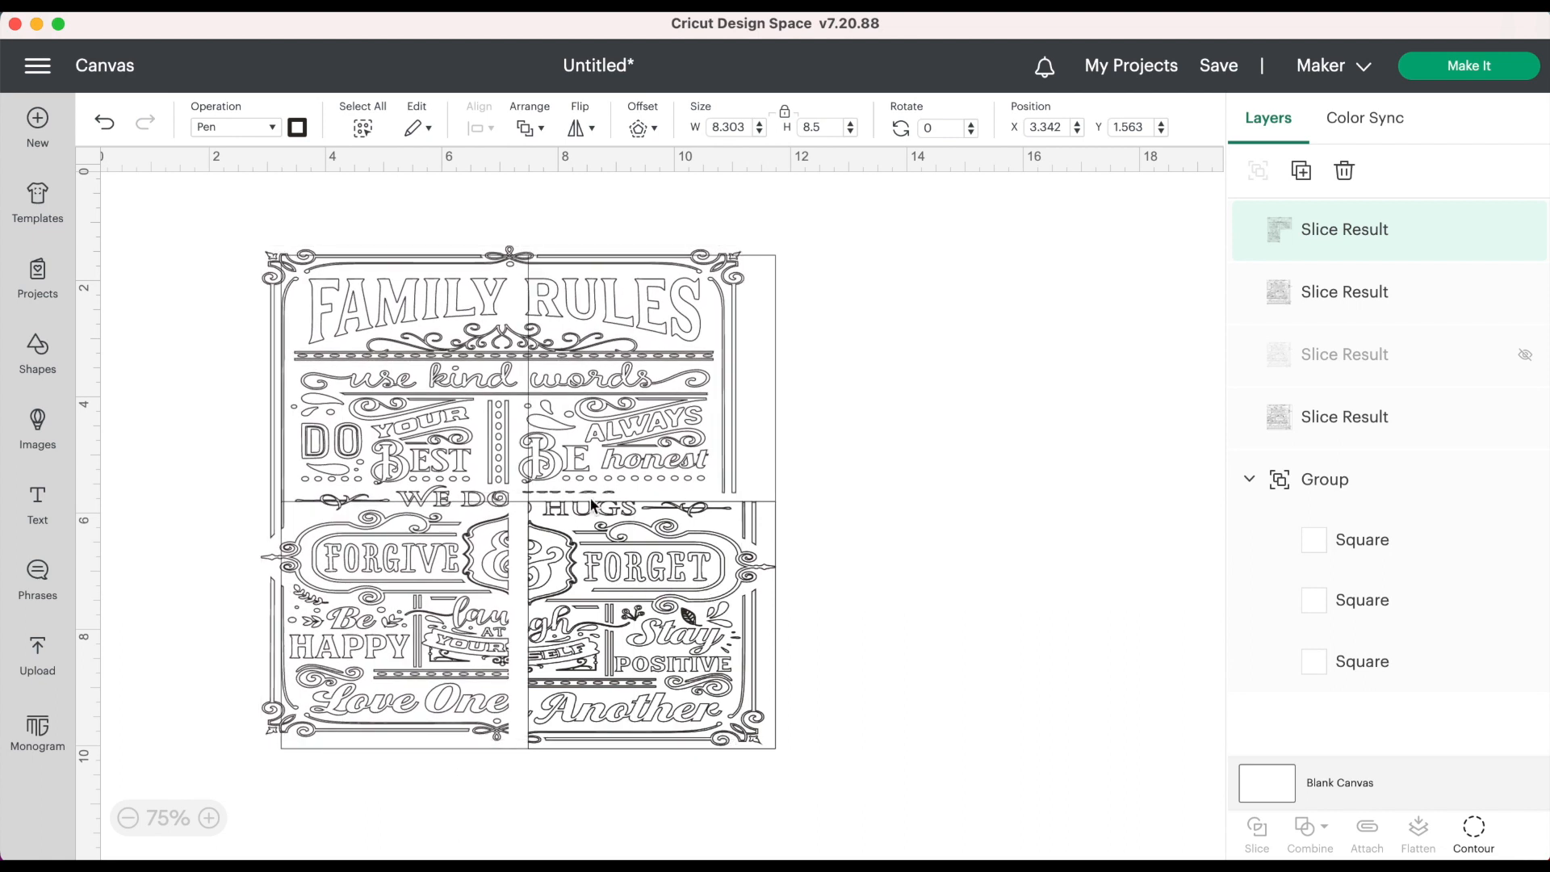
pyautogui.click(112, 128)
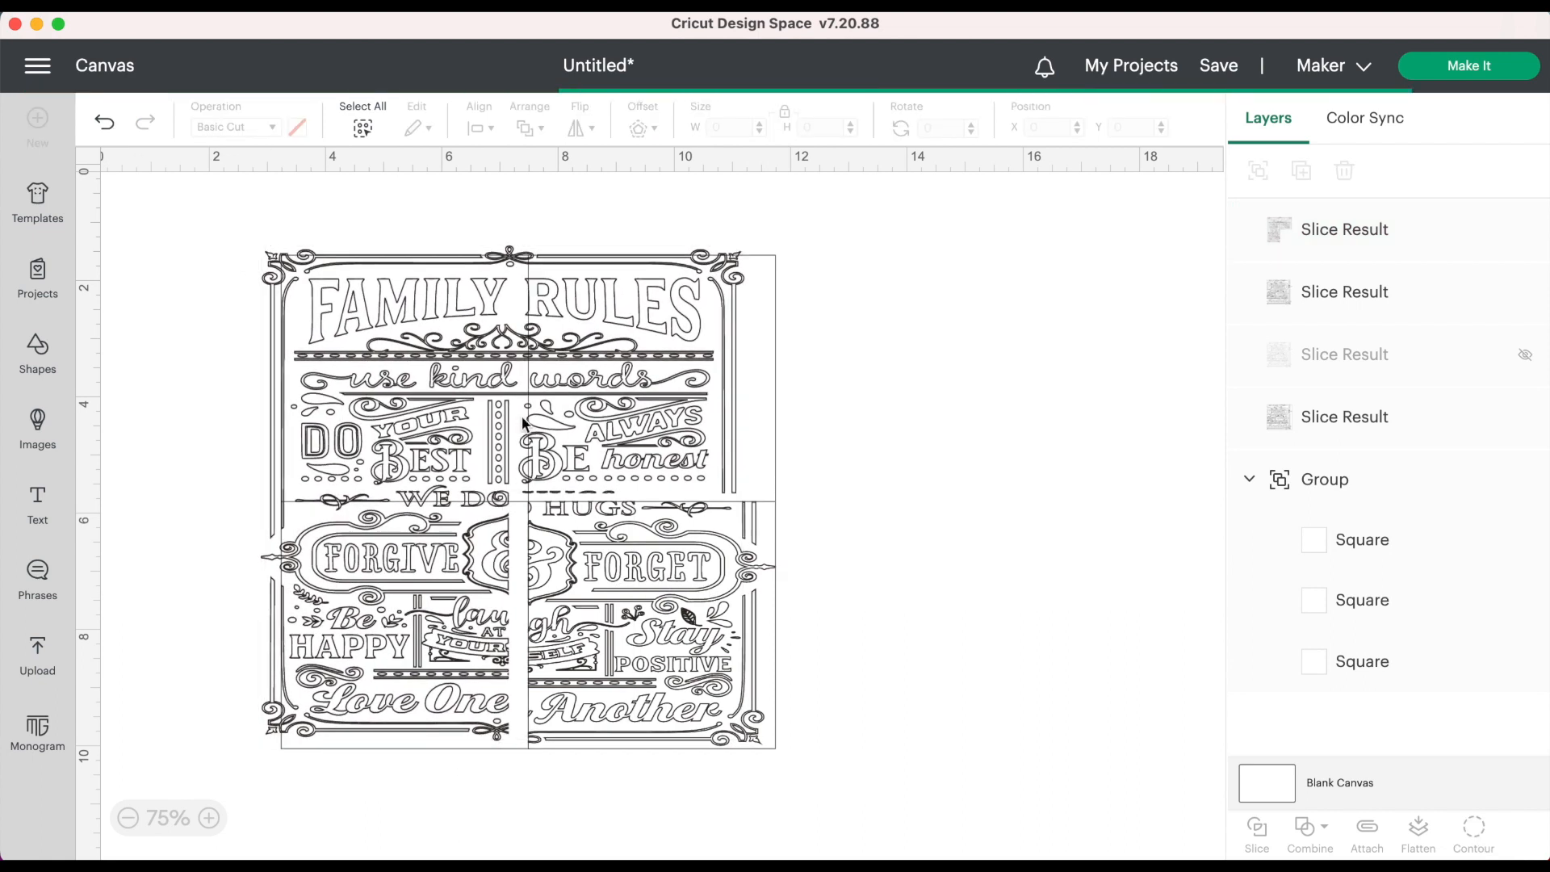
# Step: Slice the remaining Family Rules piece with the grid's upper-right square
pyautogui.click(1332, 557)
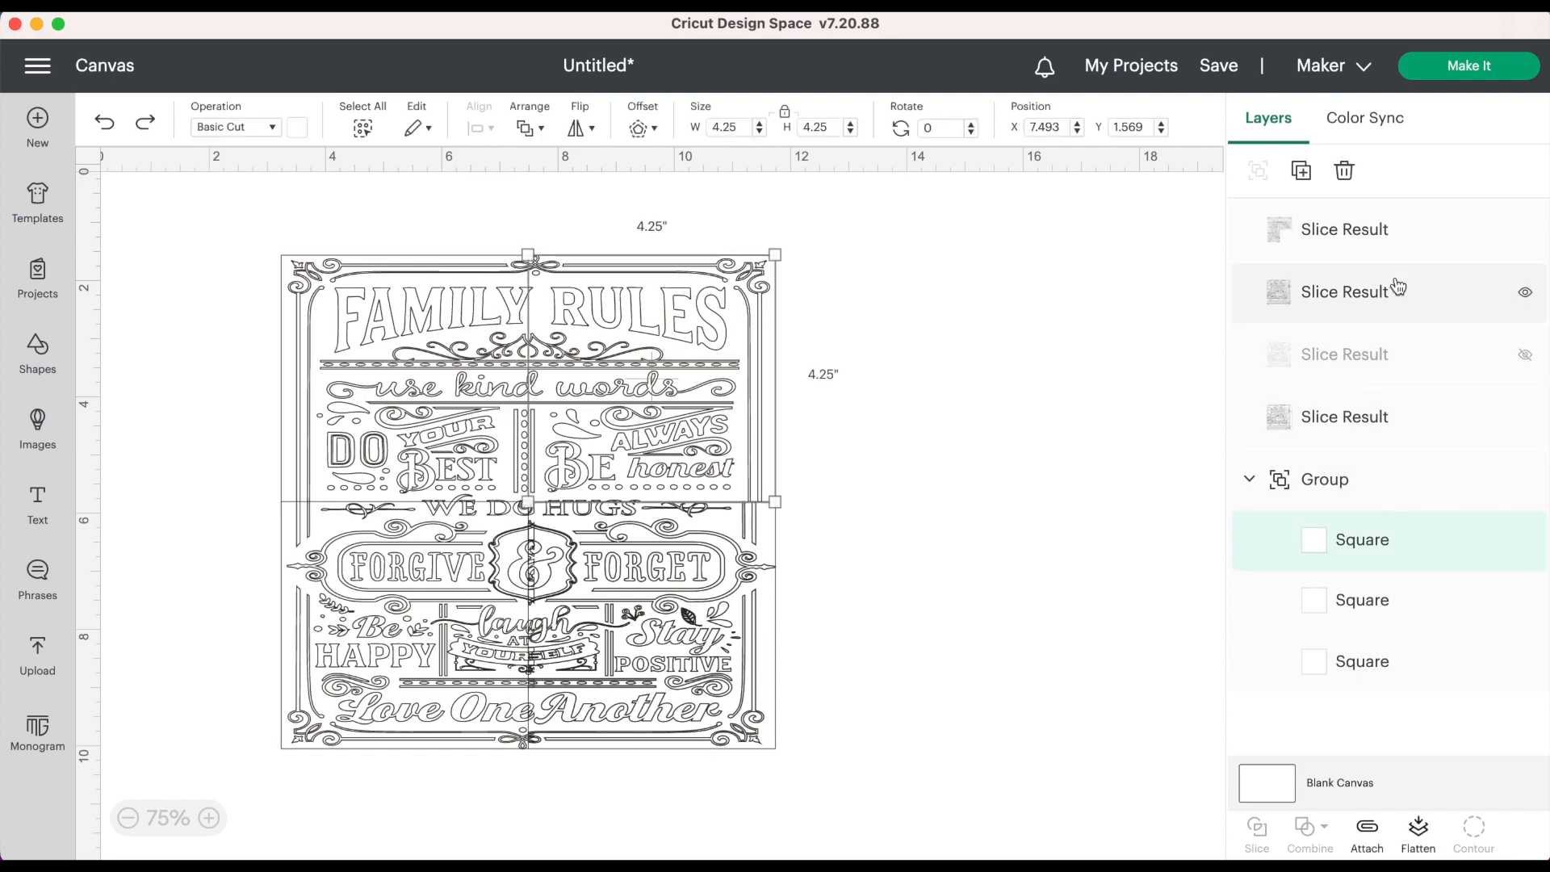
pyautogui.keyDown('shift'); pyautogui.click(1323, 236); pyautogui.keyUp('shift')
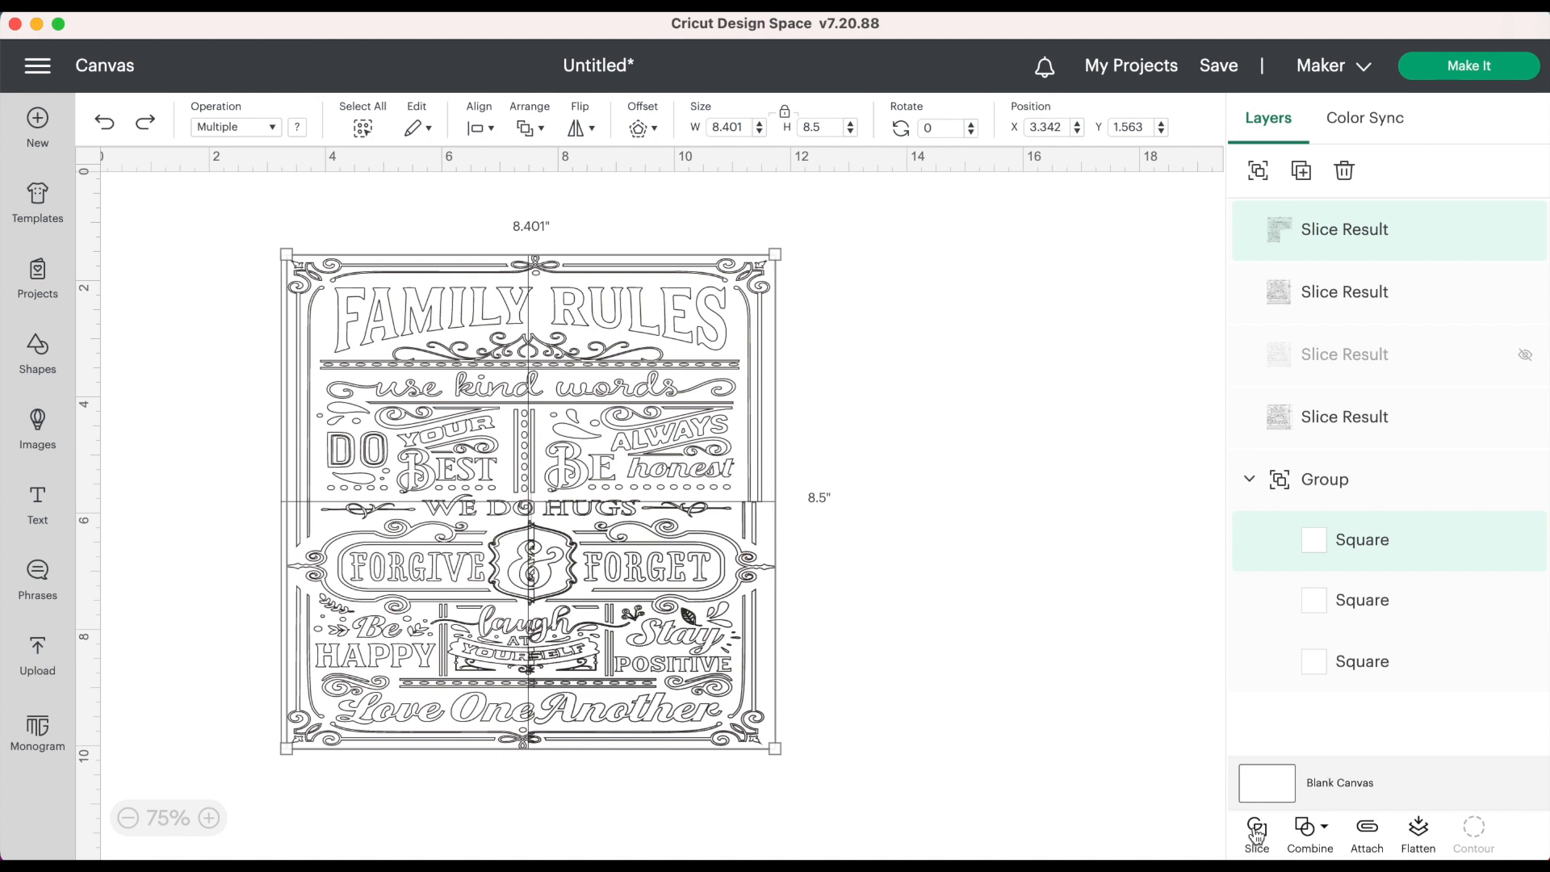
pyautogui.click(1074, 660)
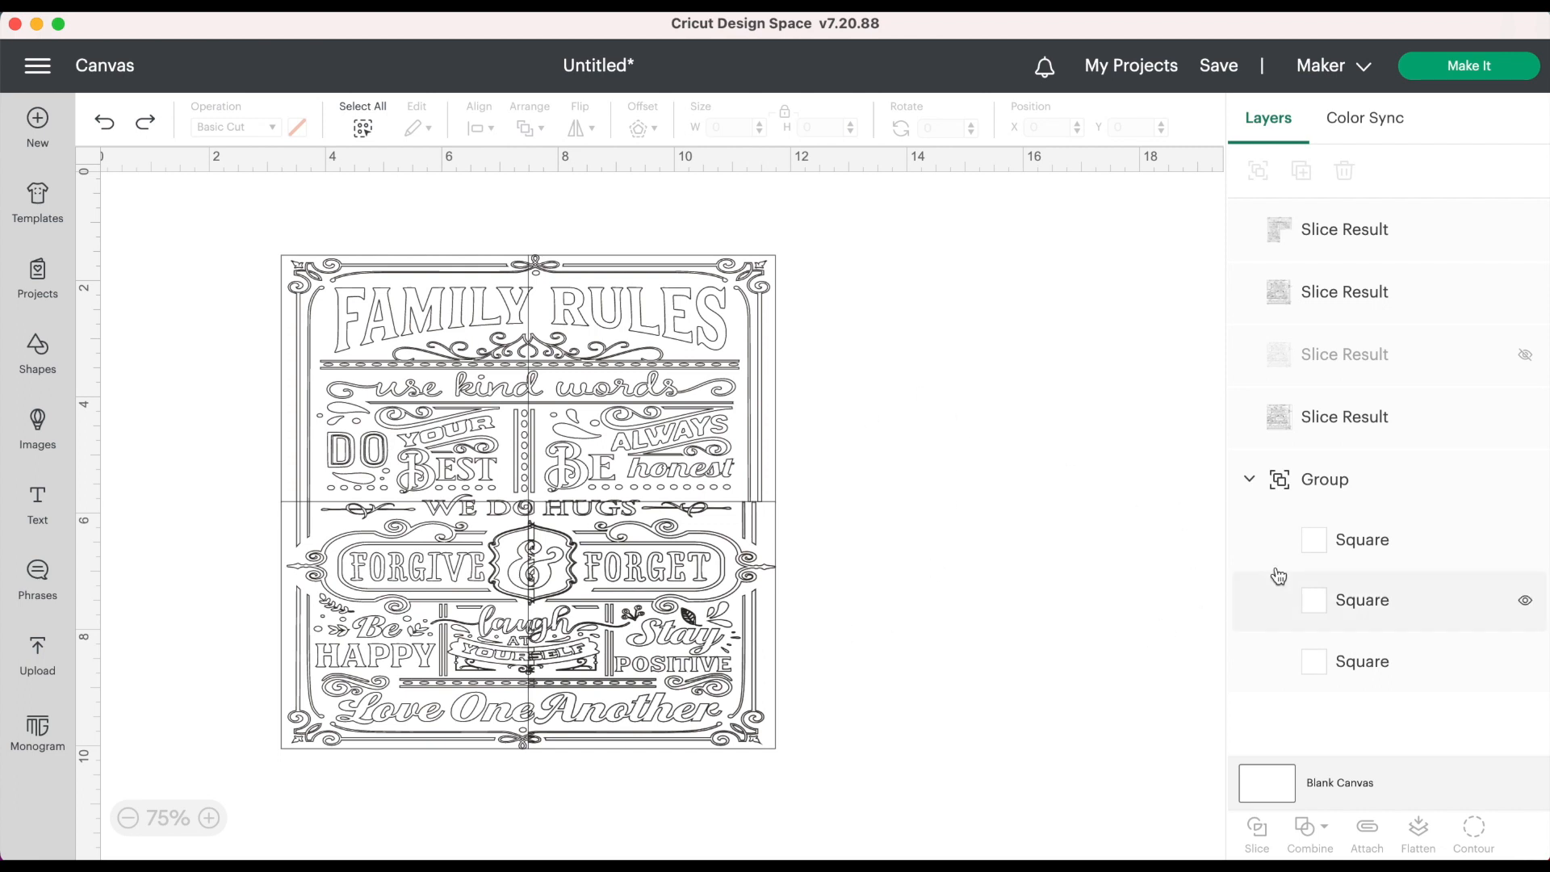
pyautogui.click(1299, 553)
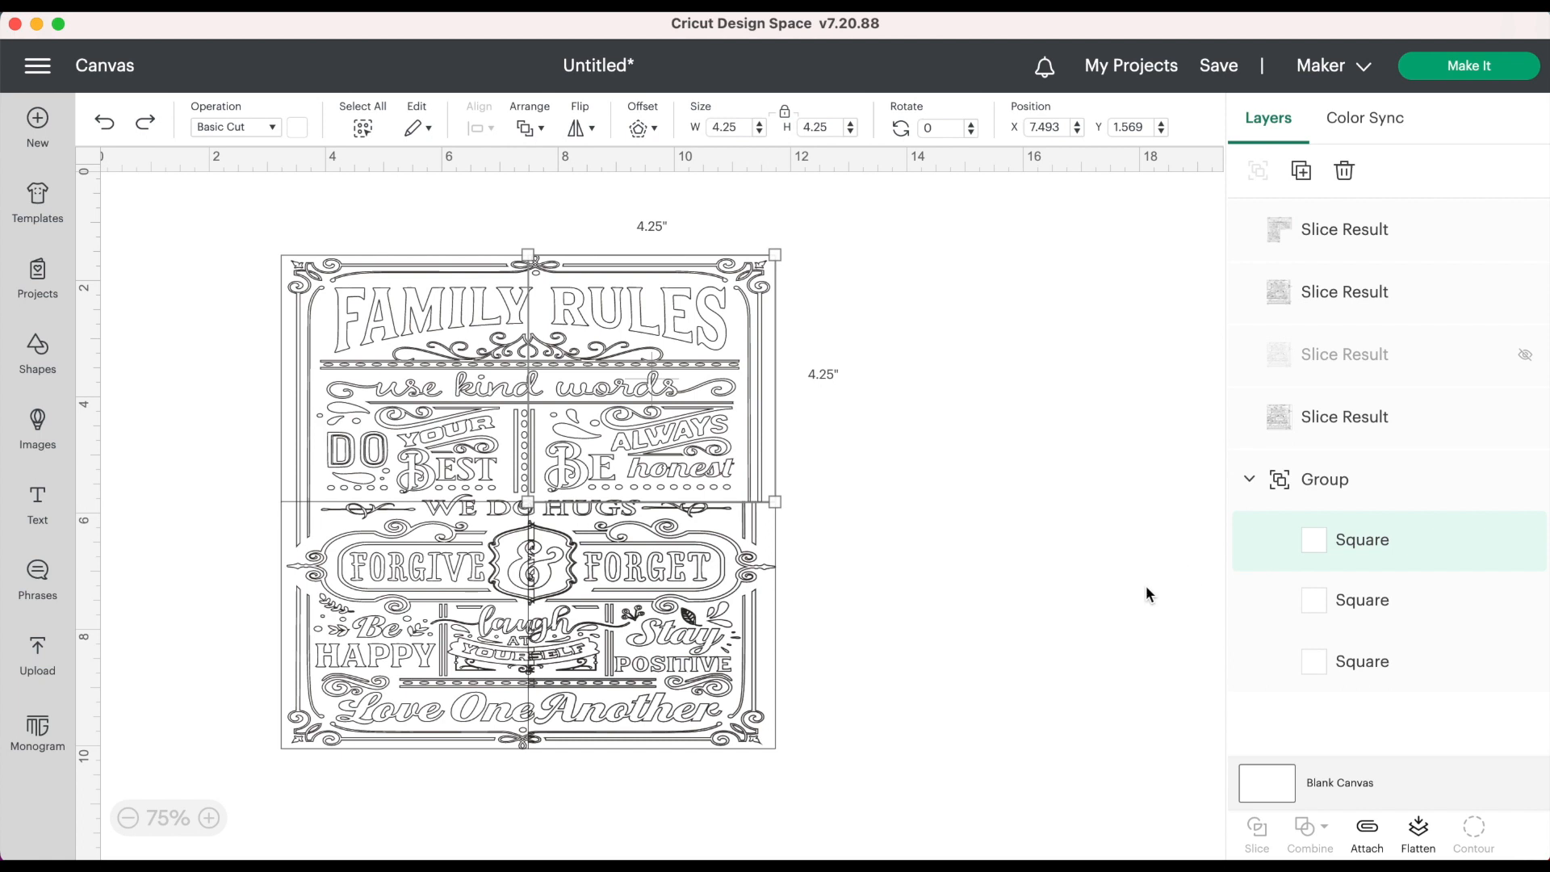
pyautogui.click(1271, 241)
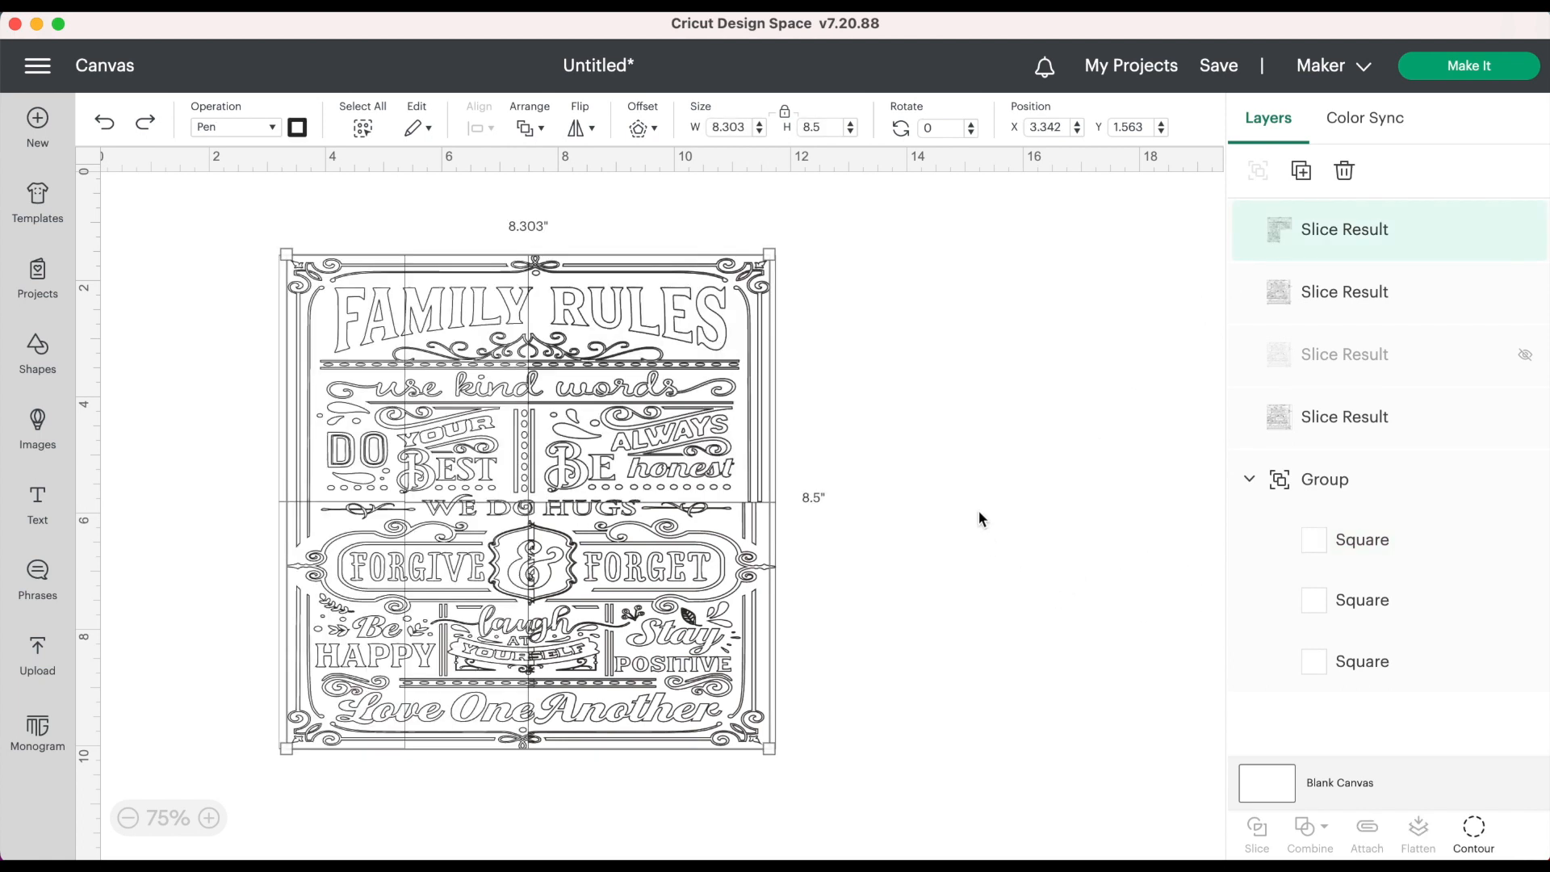
pyautogui.click(1281, 231)
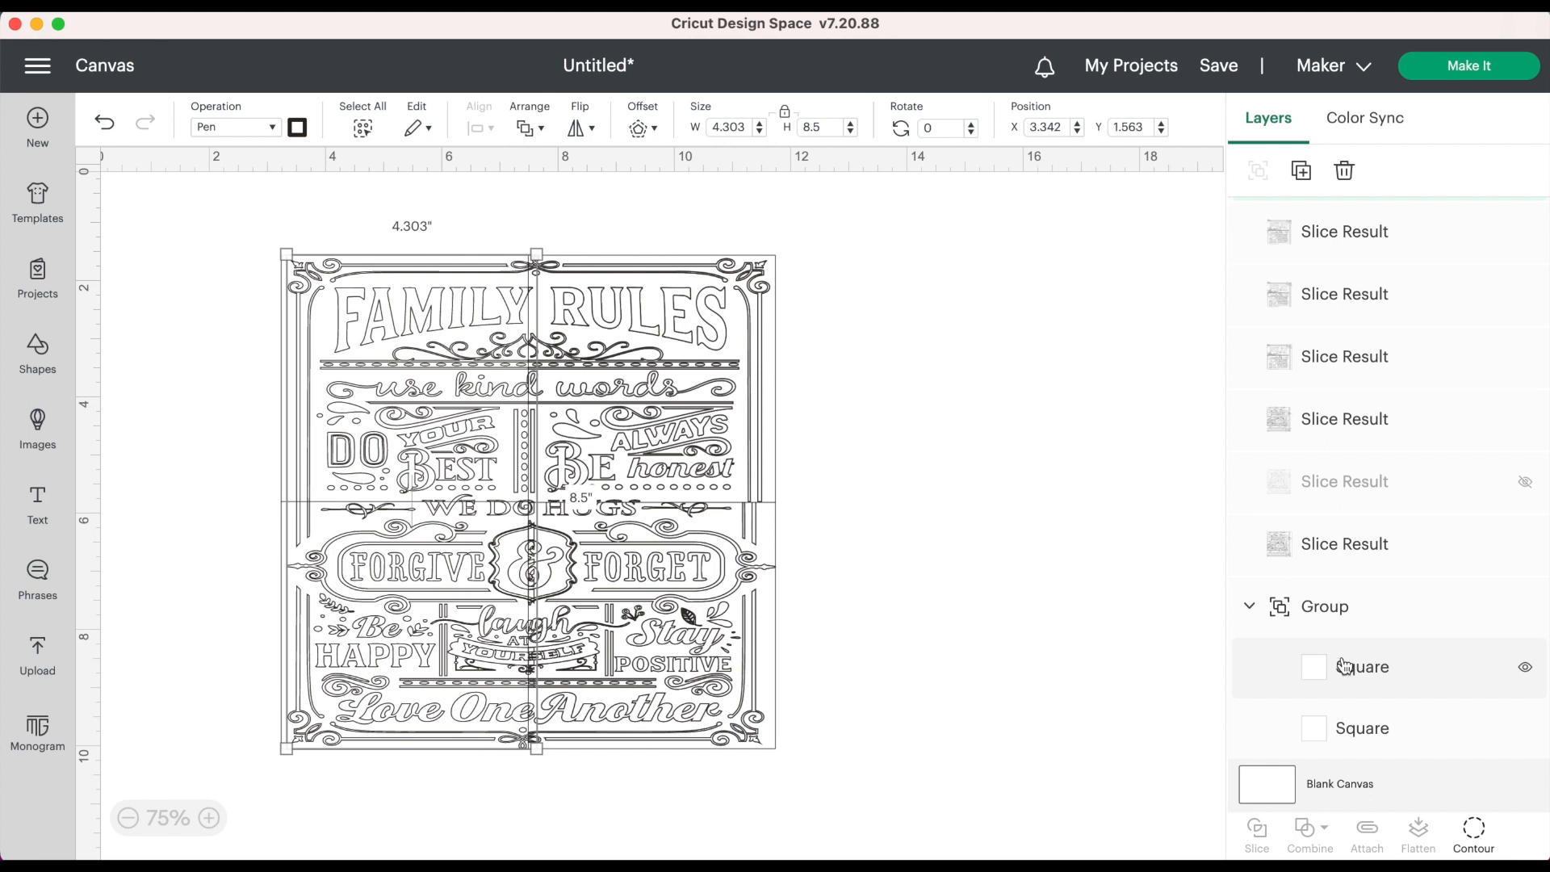
pyautogui.click(1065, 640)
# Step: Slice the remaining Family Rules piece with the grid's lower-left square
pyautogui.click(1382, 674)
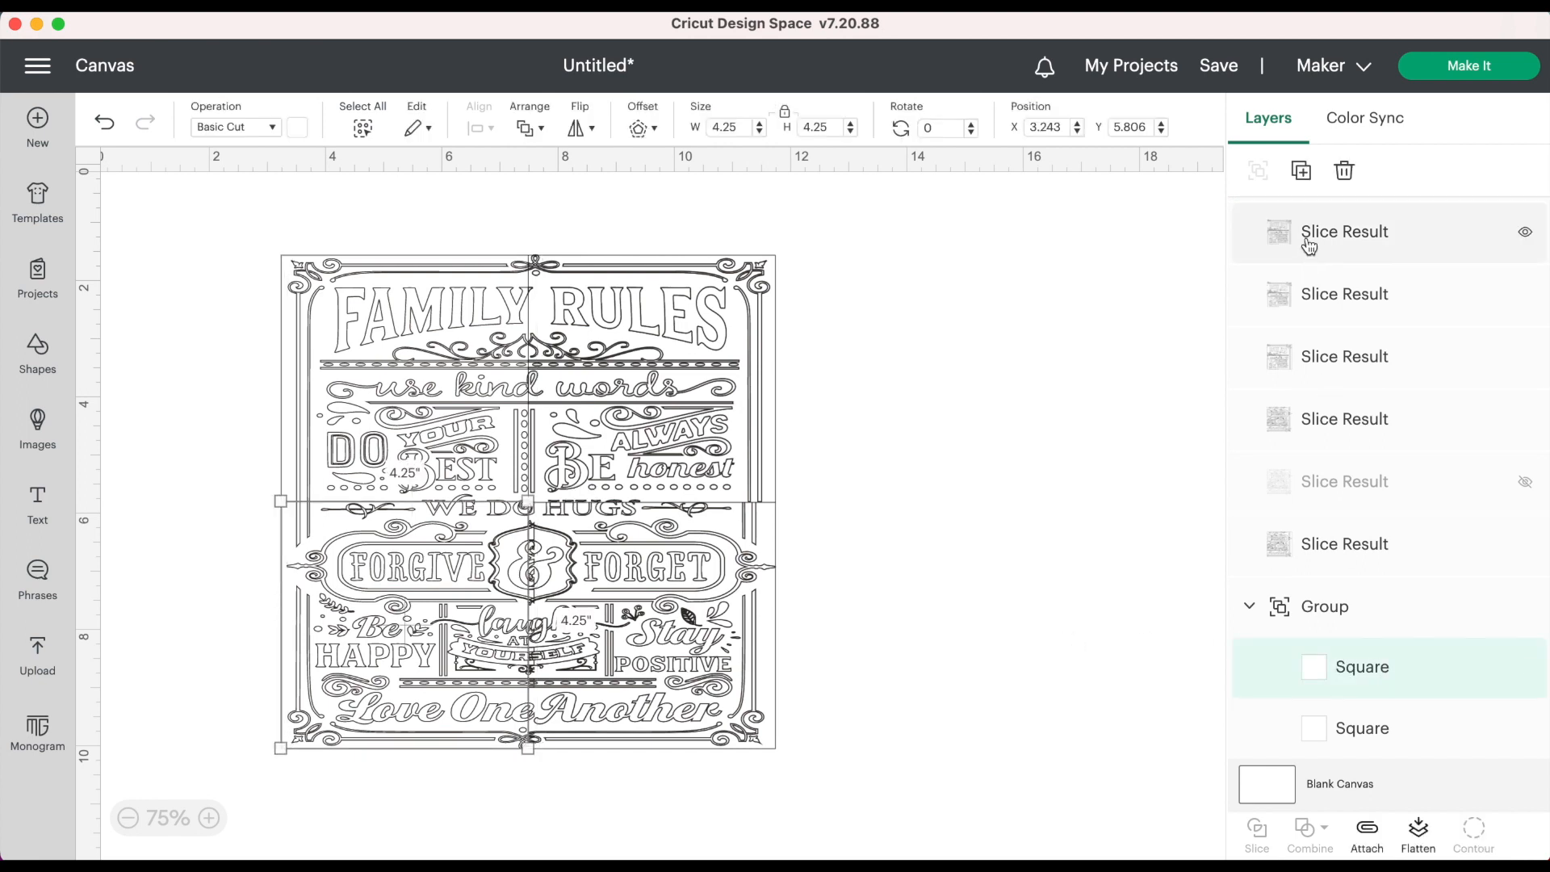
pyautogui.keyDown('shift'); pyautogui.click(1309, 250); pyautogui.keyUp('shift')
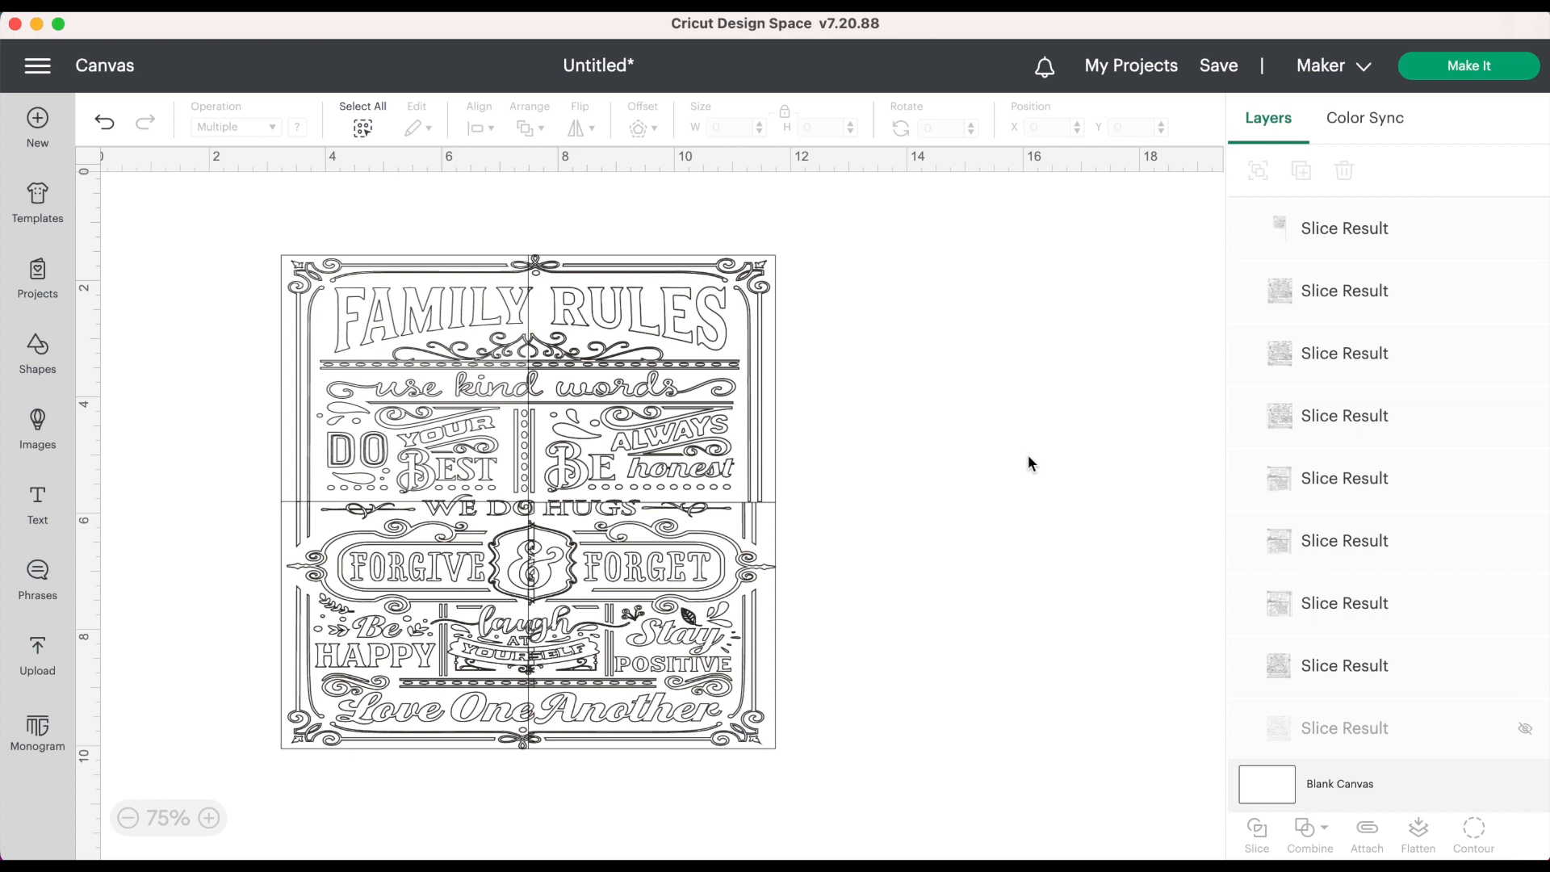
pyautogui.click(1306, 249)
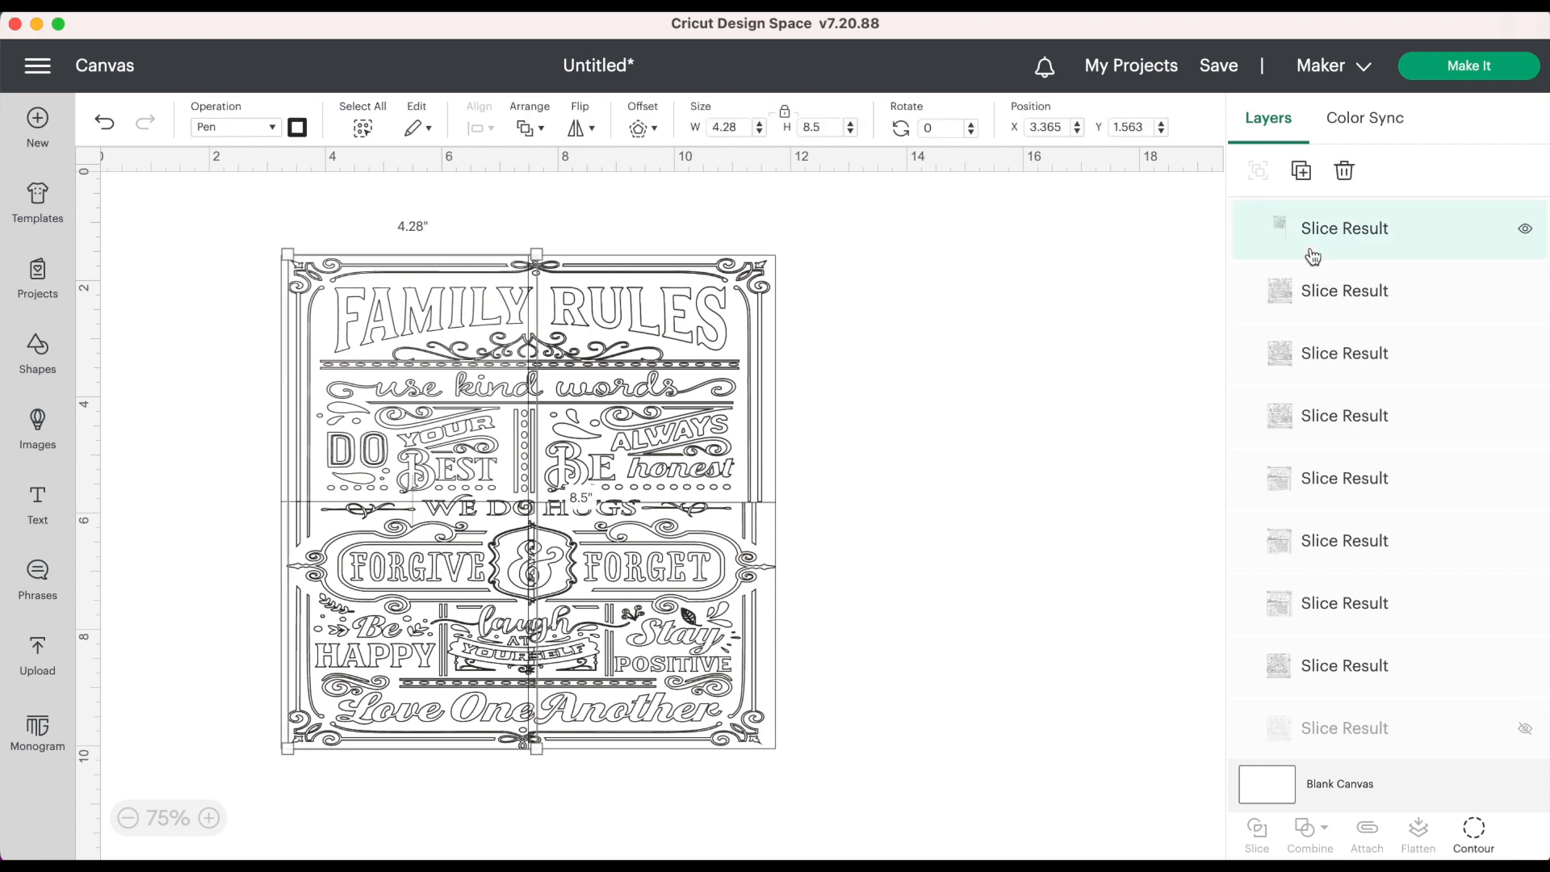
pyautogui.click(1107, 429)
# Step: Move the lower-right pen quarter clear of the drawing and delete the 4.25-inch square copy of that quarter
pyautogui.moveTo(753, 607); pyautogui.dragTo(1034, 592)
pyautogui.moveTo(613, 595); pyautogui.dragTo(720, 694)
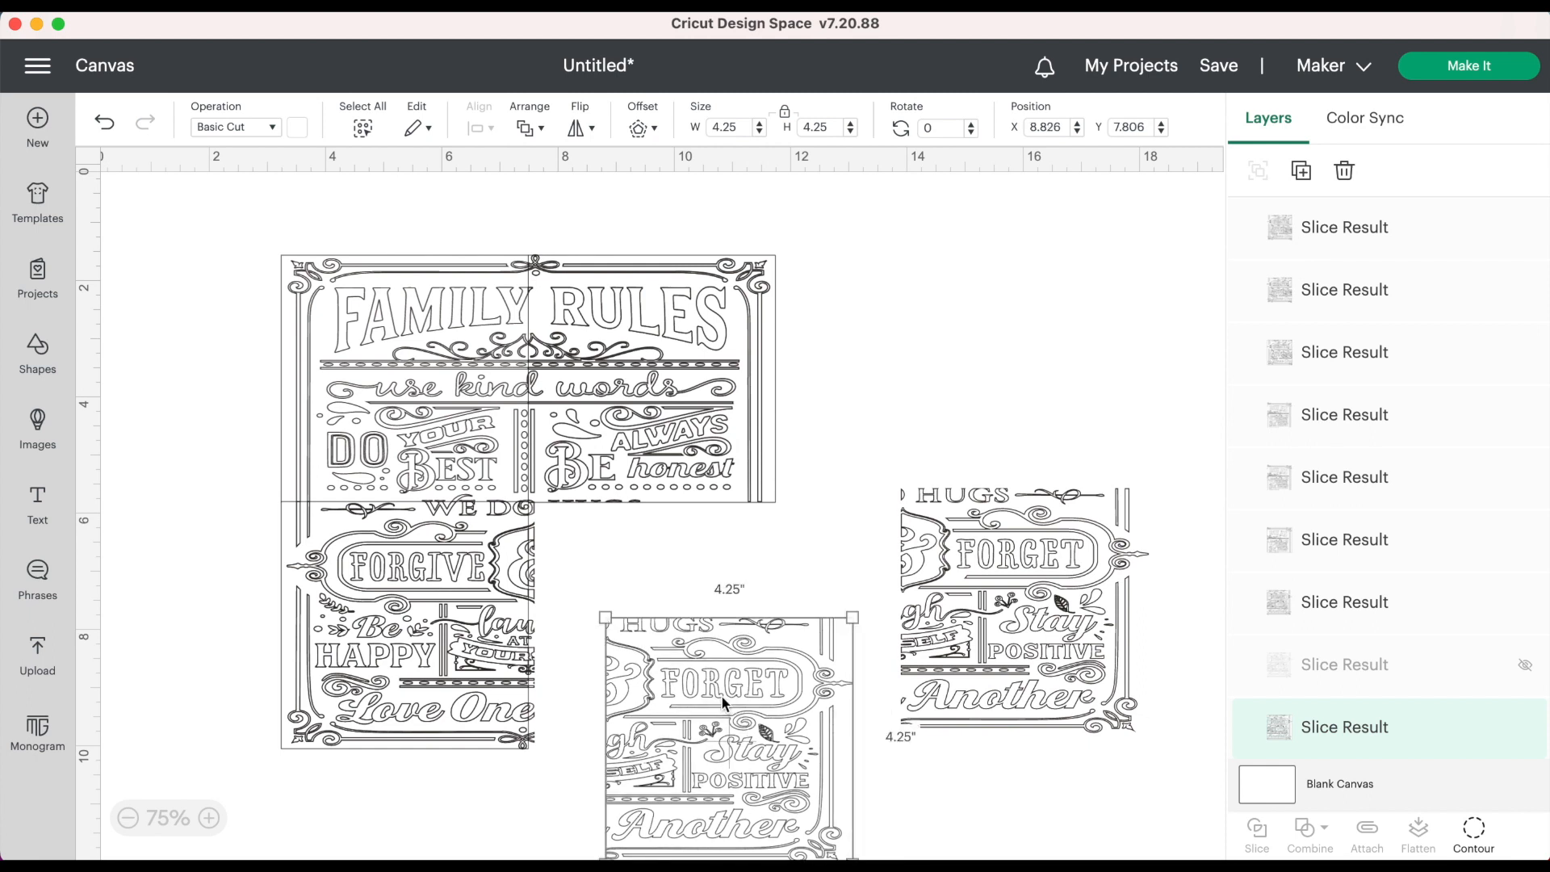
pyautogui.scroll(-3, 720, 694)
pyautogui.click(721, 696)
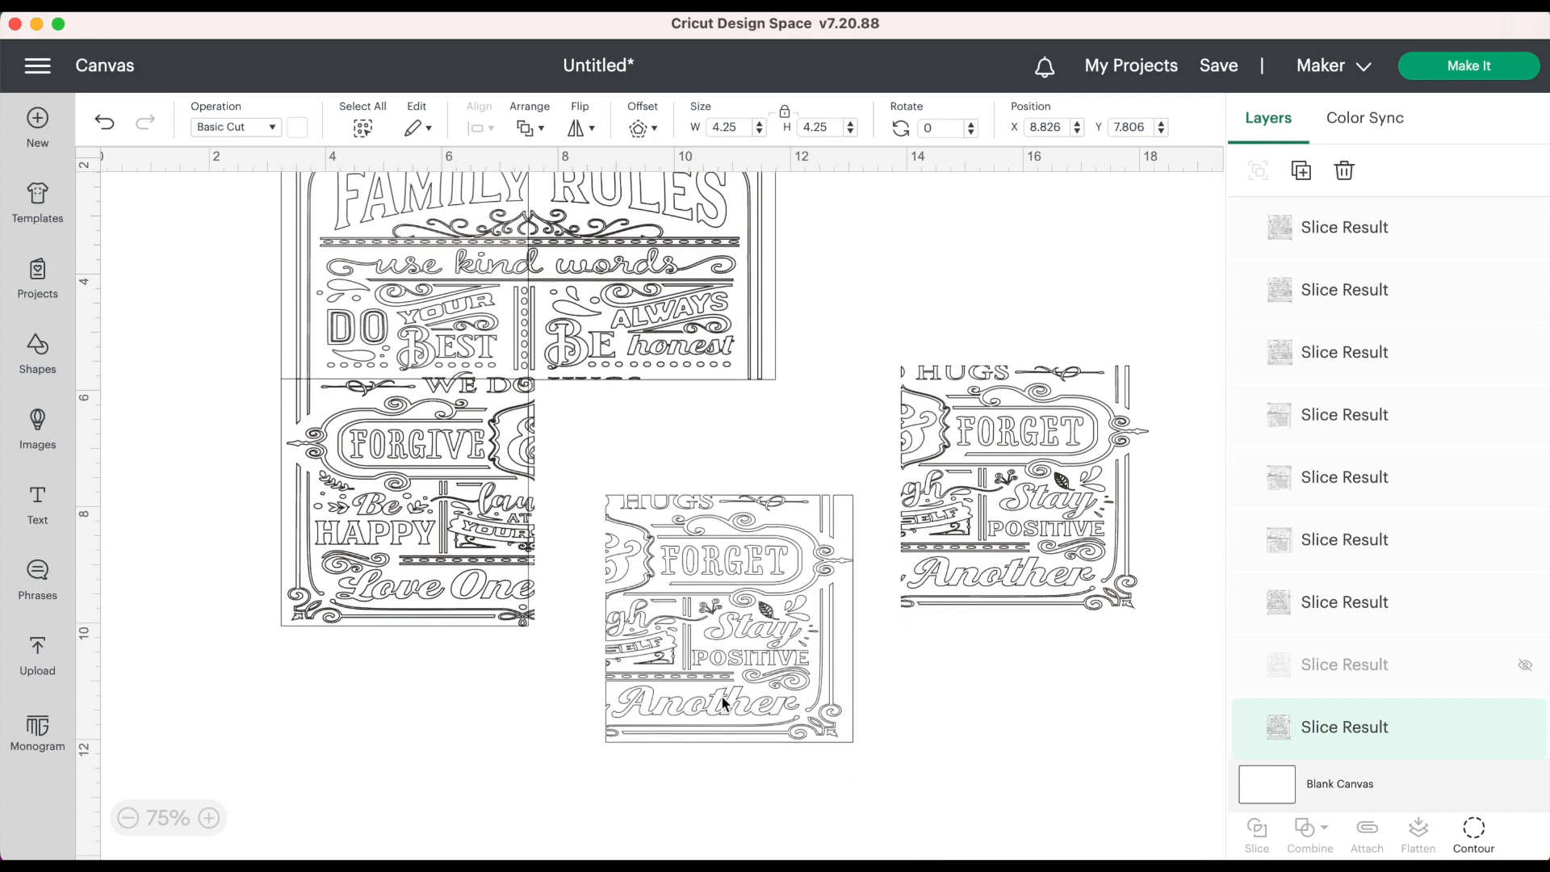
pyautogui.moveTo(700, 637); pyautogui.dragTo(700, 684)
pyautogui.press('Delete')
# Step: Try moving the main remaining piece and the lower-left quarter away from the grid, and undo both moves
pyautogui.moveTo(473, 490); pyautogui.dragTo(311, 512)
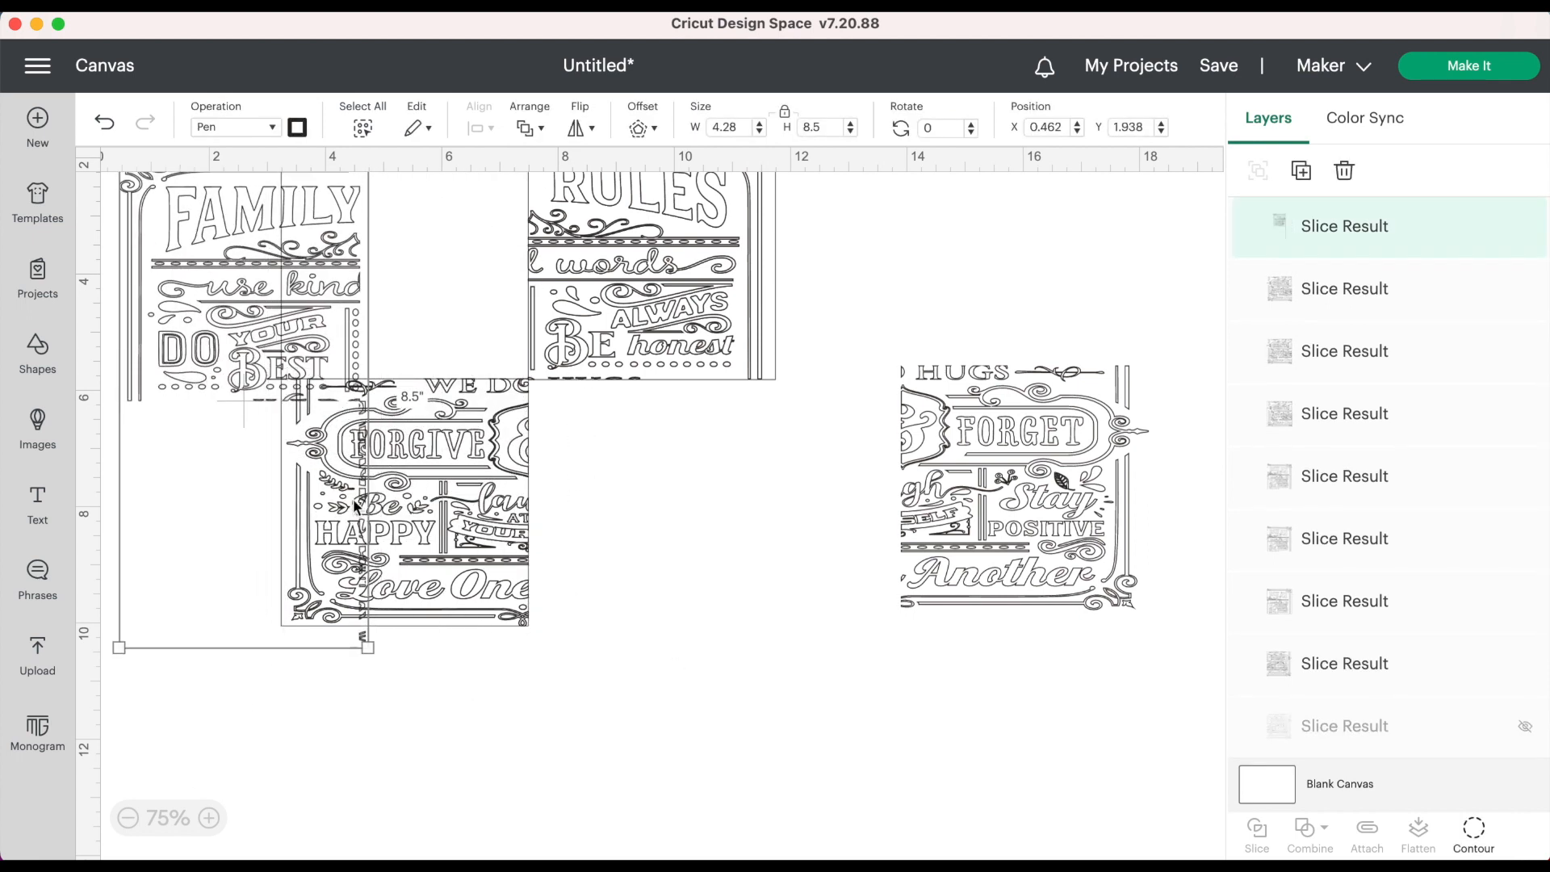
pyautogui.moveTo(491, 497); pyautogui.dragTo(738, 726)
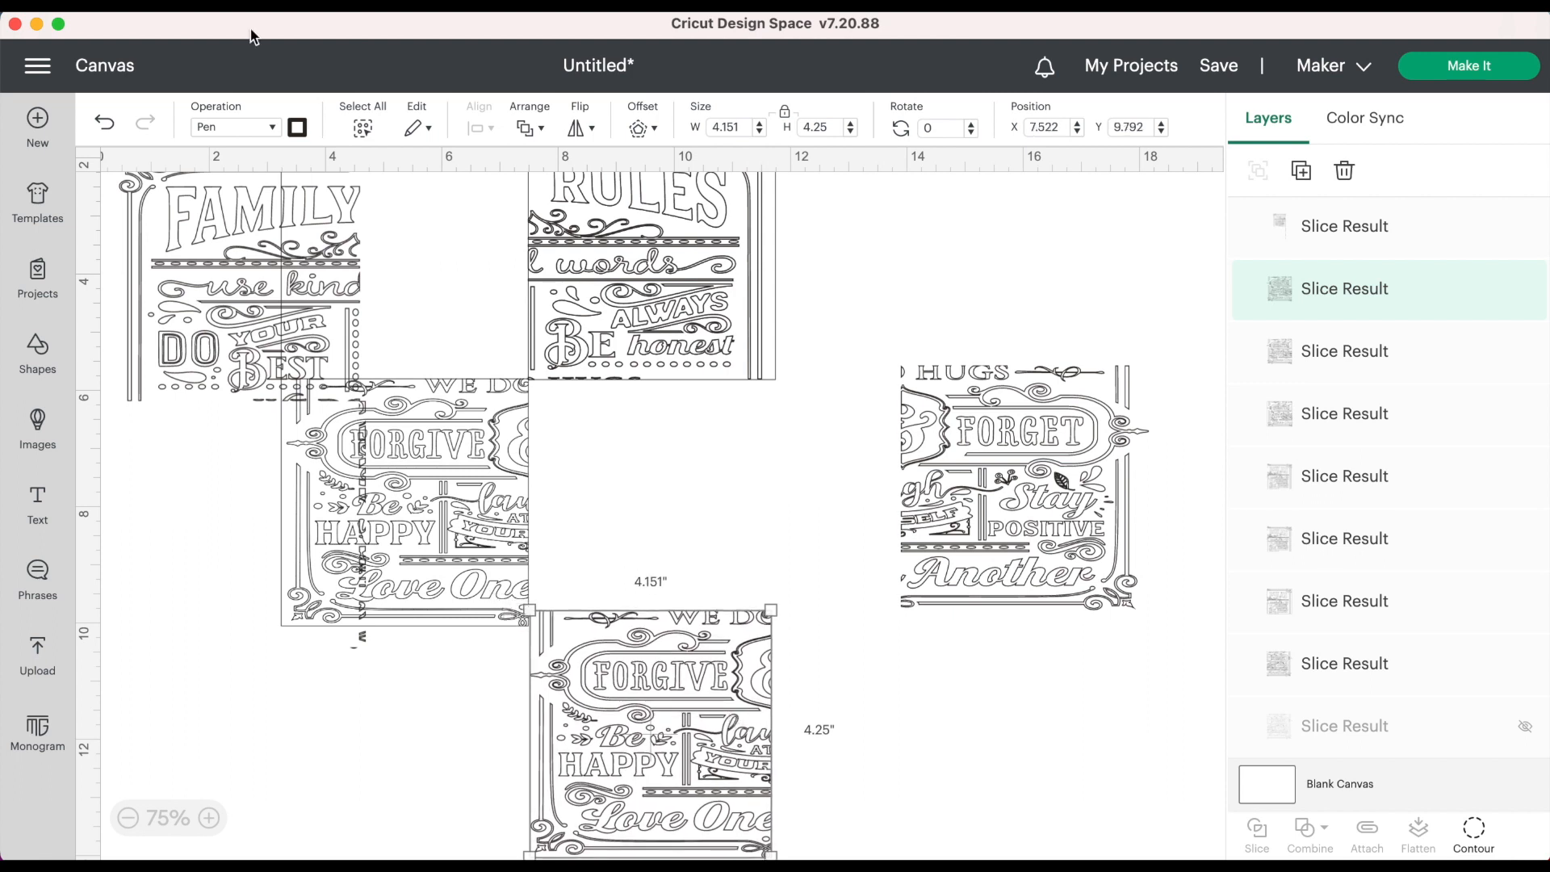
pyautogui.click(104, 125)
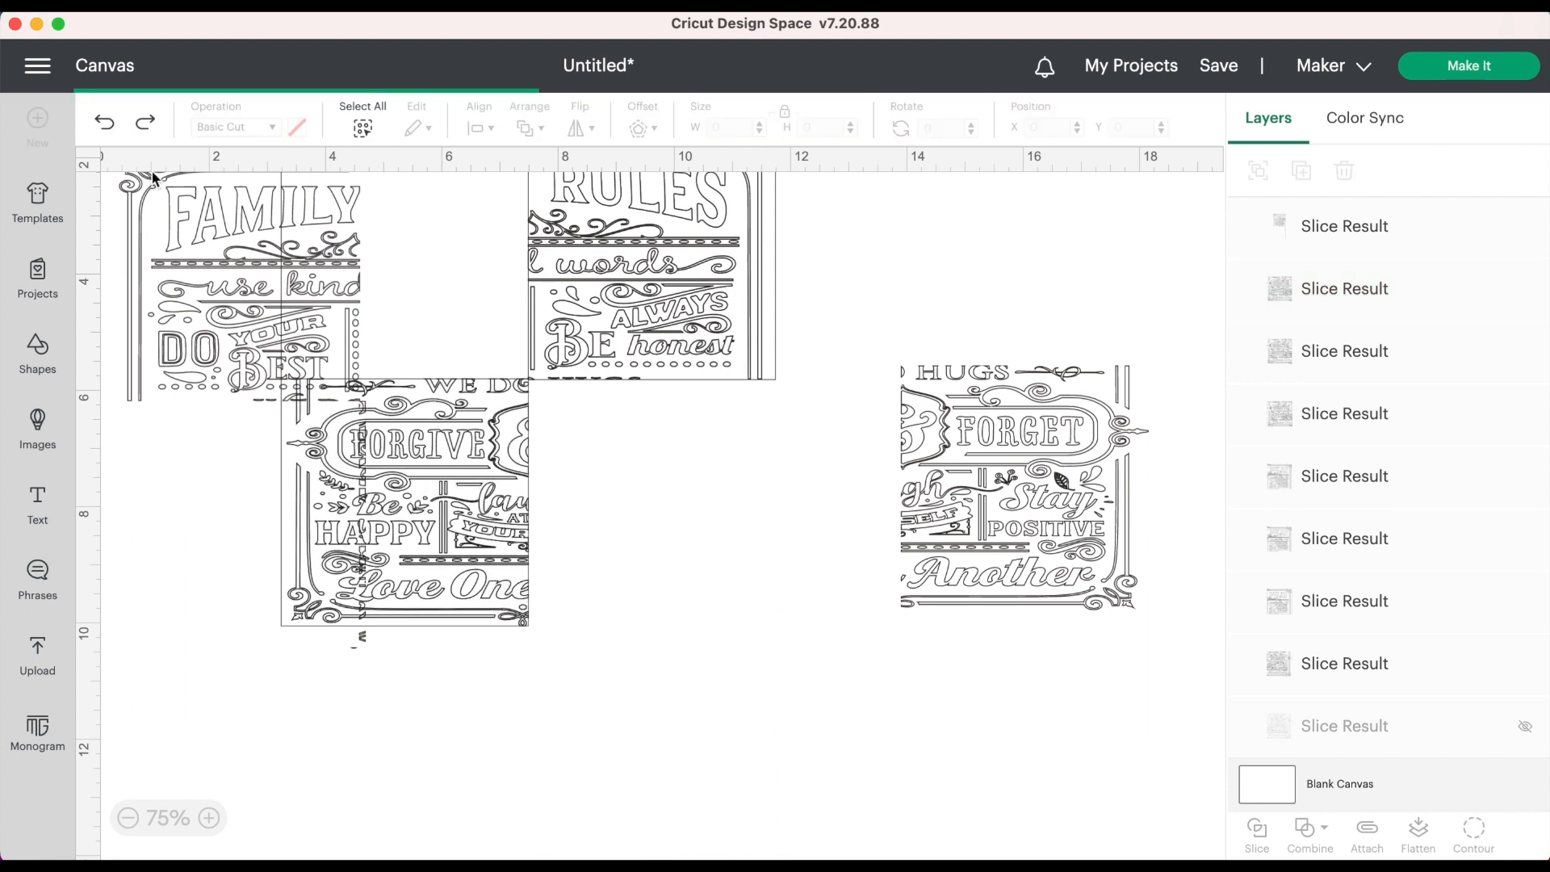
pyautogui.click(104, 125)
pyautogui.scroll(3, 676, 455)
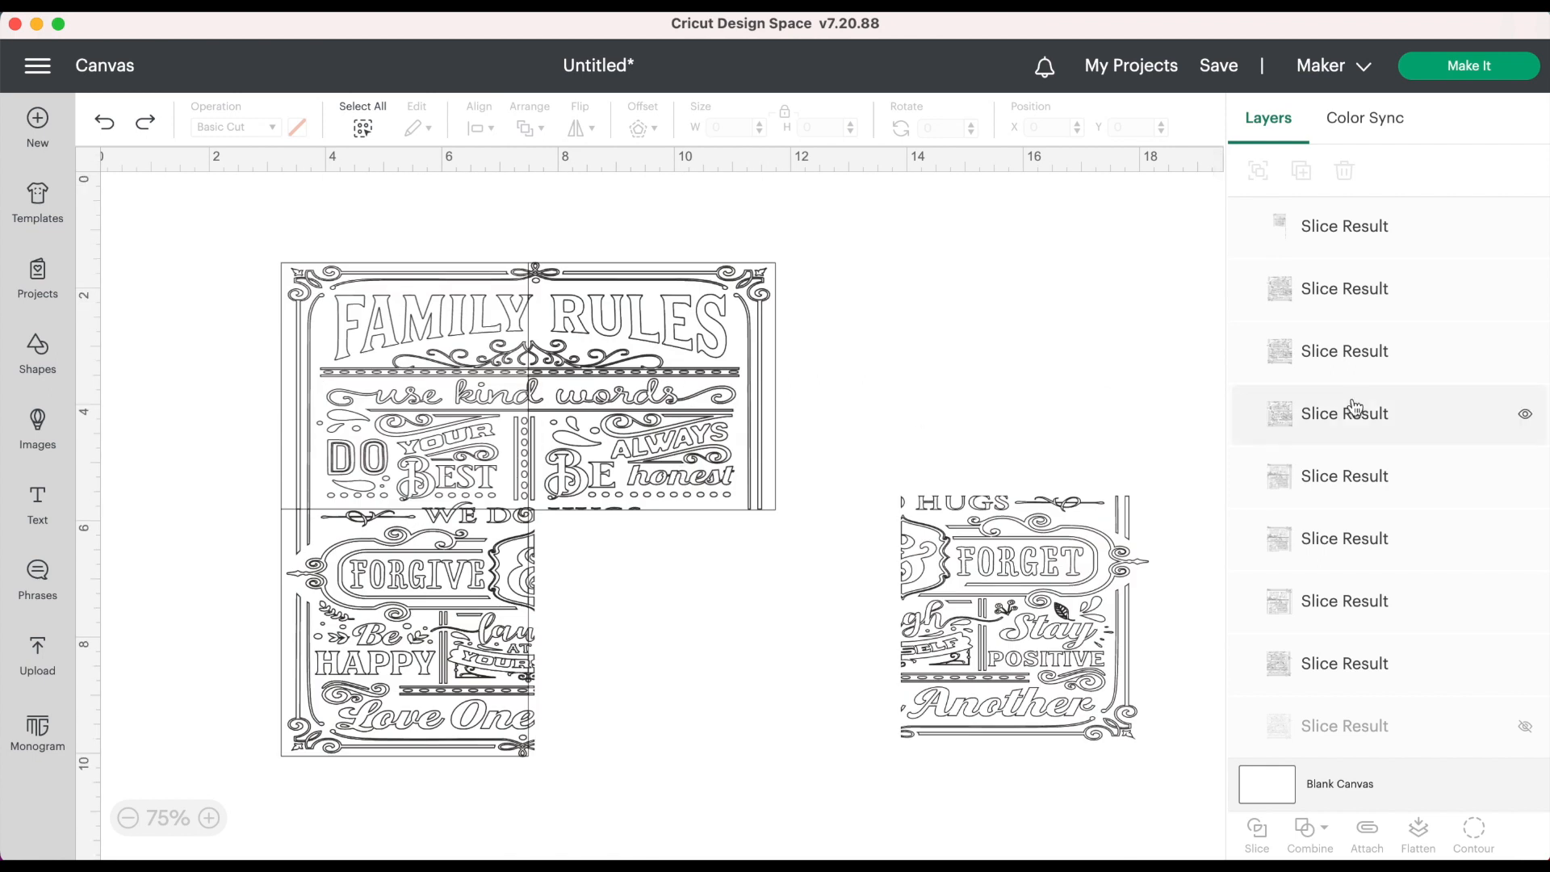
# Step: Slice the remaining Family Rules piece with the last grouped square, the grid's upper-left one
pyautogui.scroll(-2, 1368, 410)
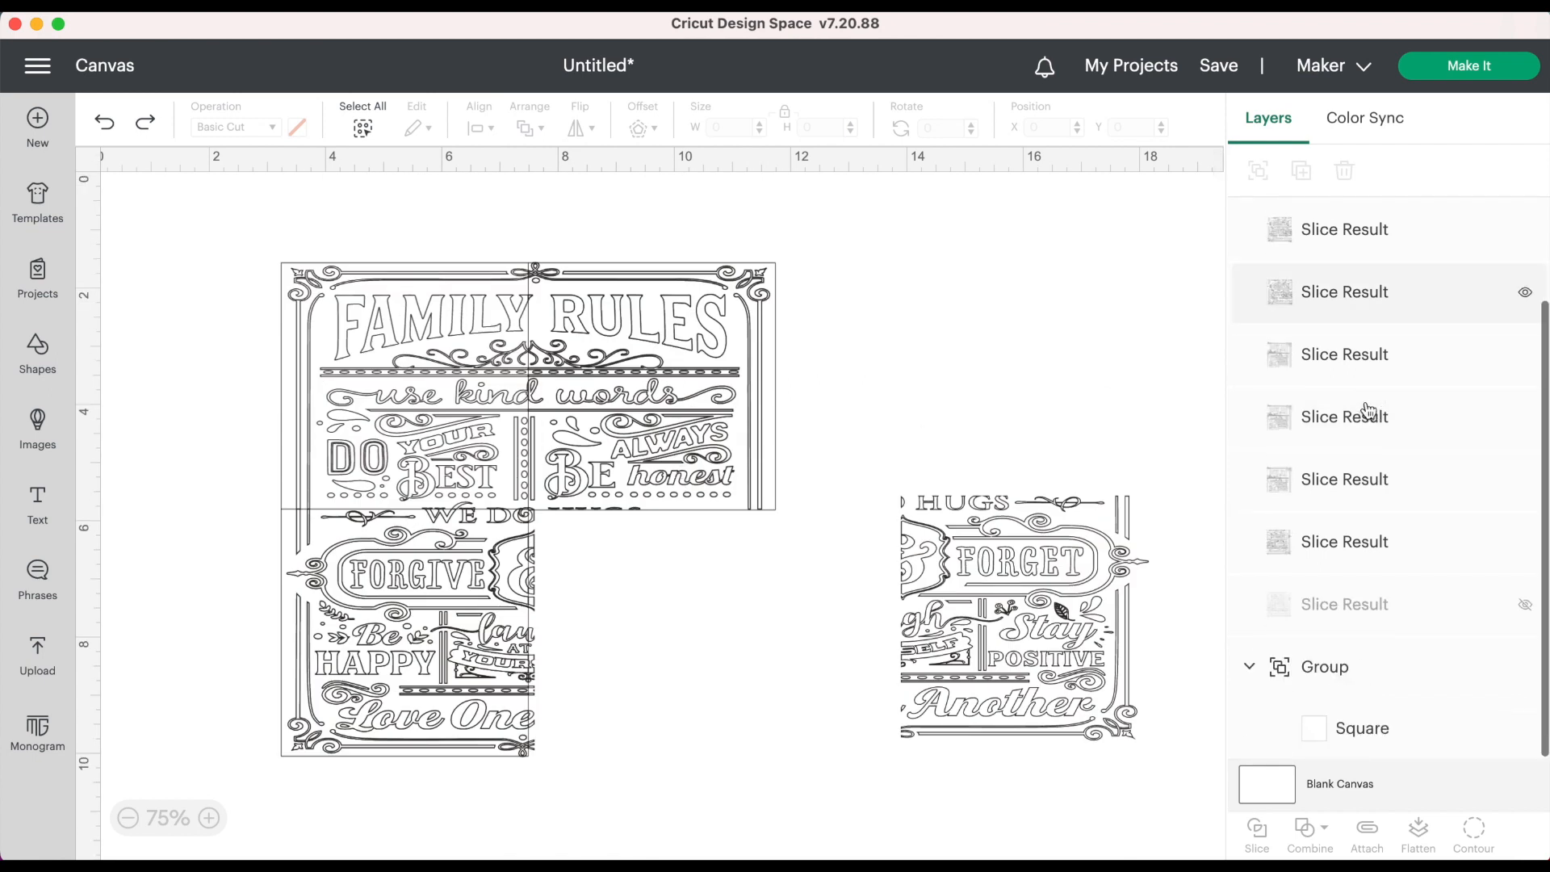
pyautogui.click(1373, 746)
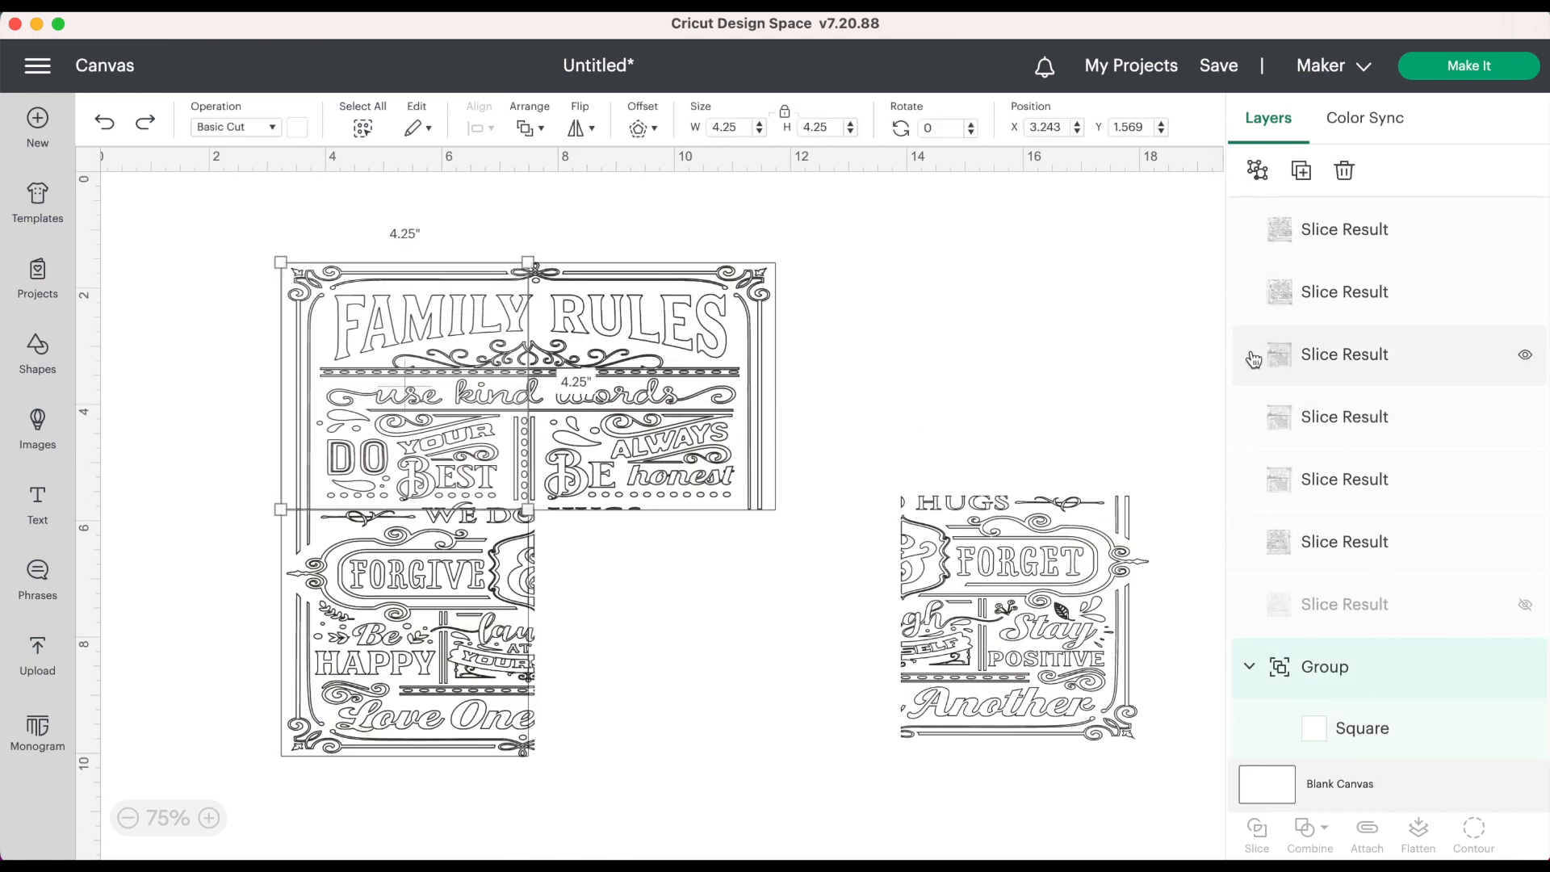
pyautogui.scroll(2, 1308, 364)
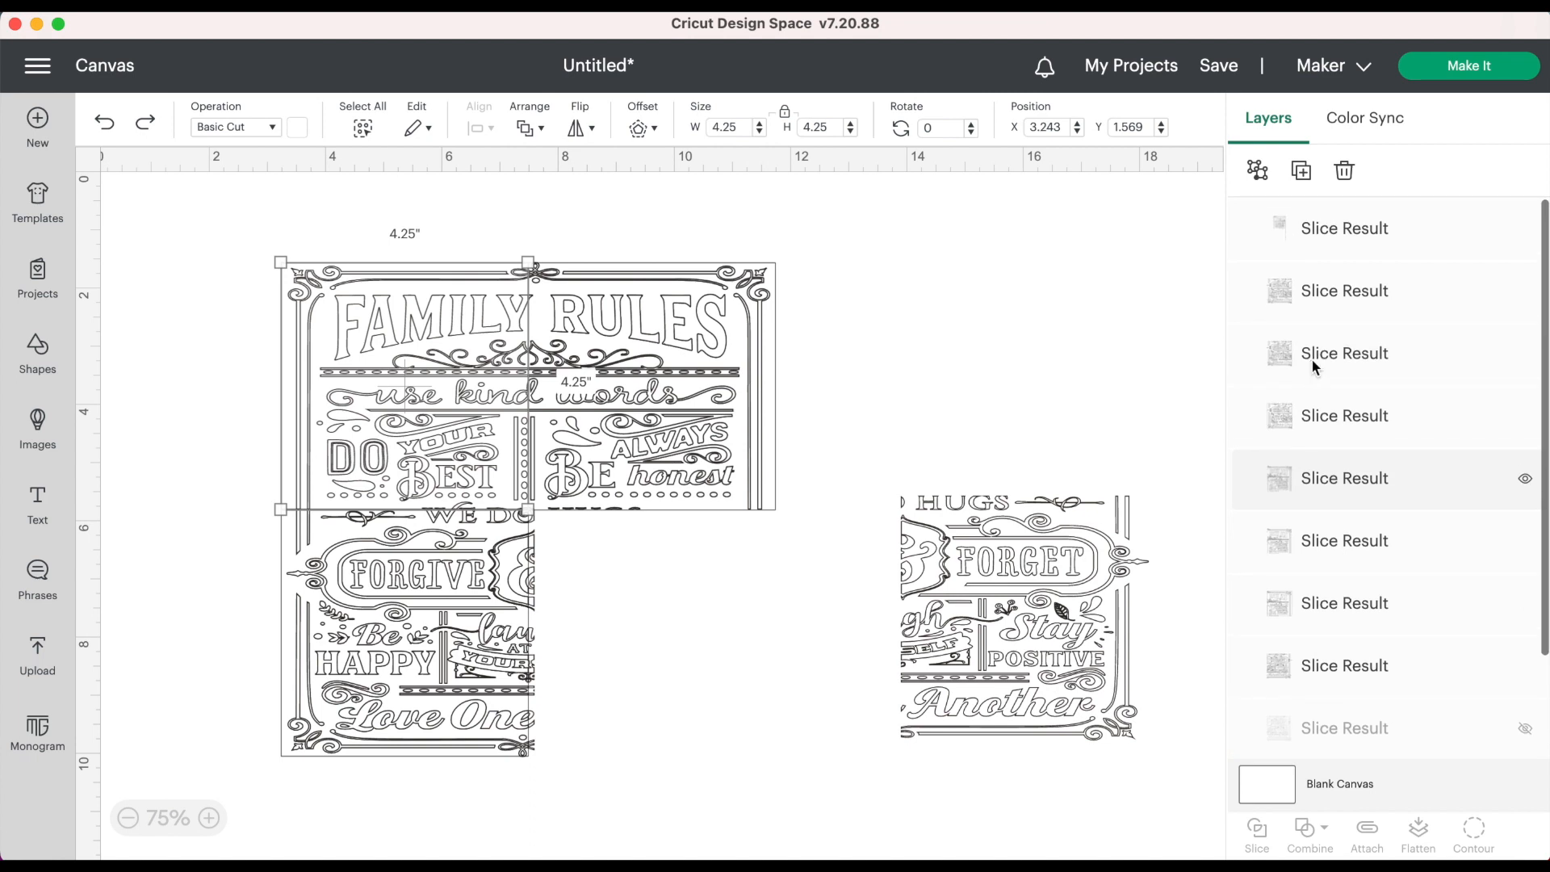
pyautogui.keyDown('shift'); pyautogui.click(1310, 236); pyautogui.keyUp('shift')
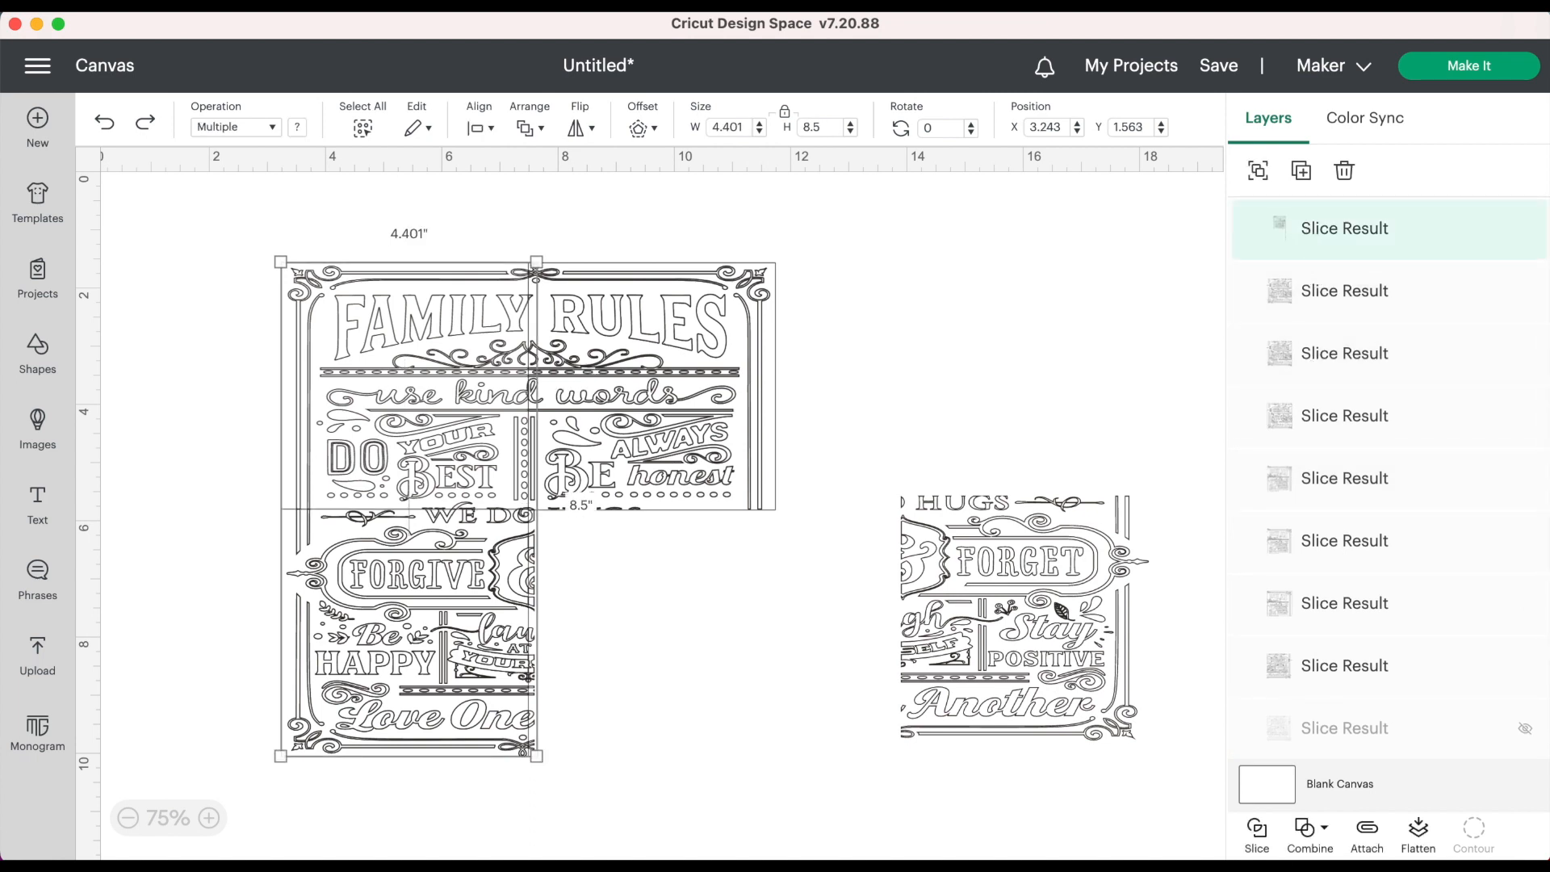
pyautogui.click(1078, 336)
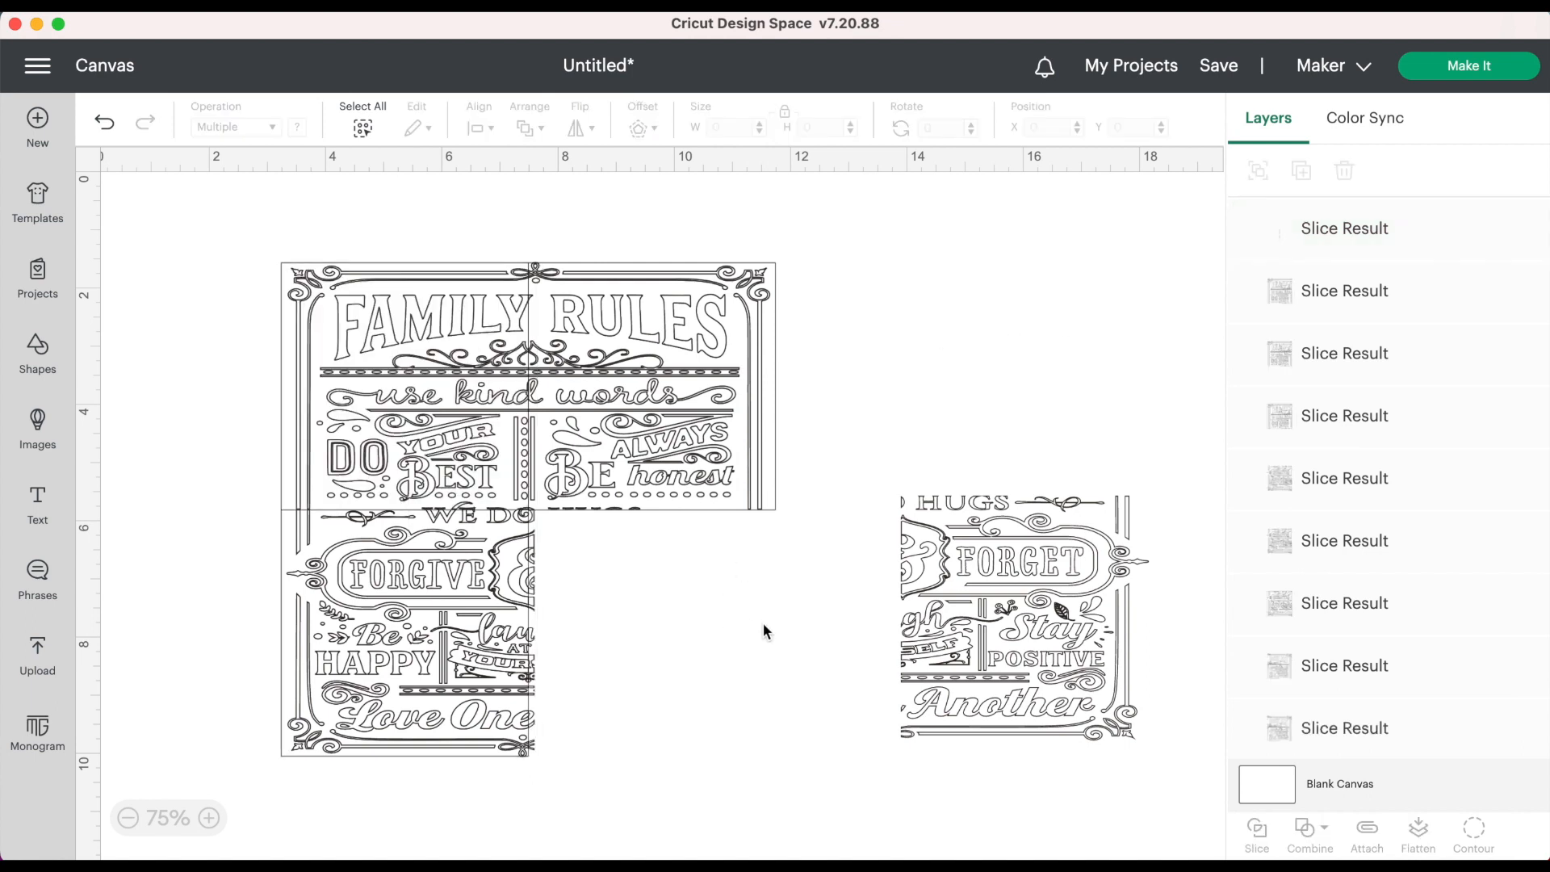
# Step: Move the upper-right pen quarter above the separated lower-right quarter and delete its duplicate copies from the grid
pyautogui.moveTo(744, 464); pyautogui.dragTo(1117, 433)
pyautogui.moveTo(763, 473); pyautogui.dragTo(808, 684)
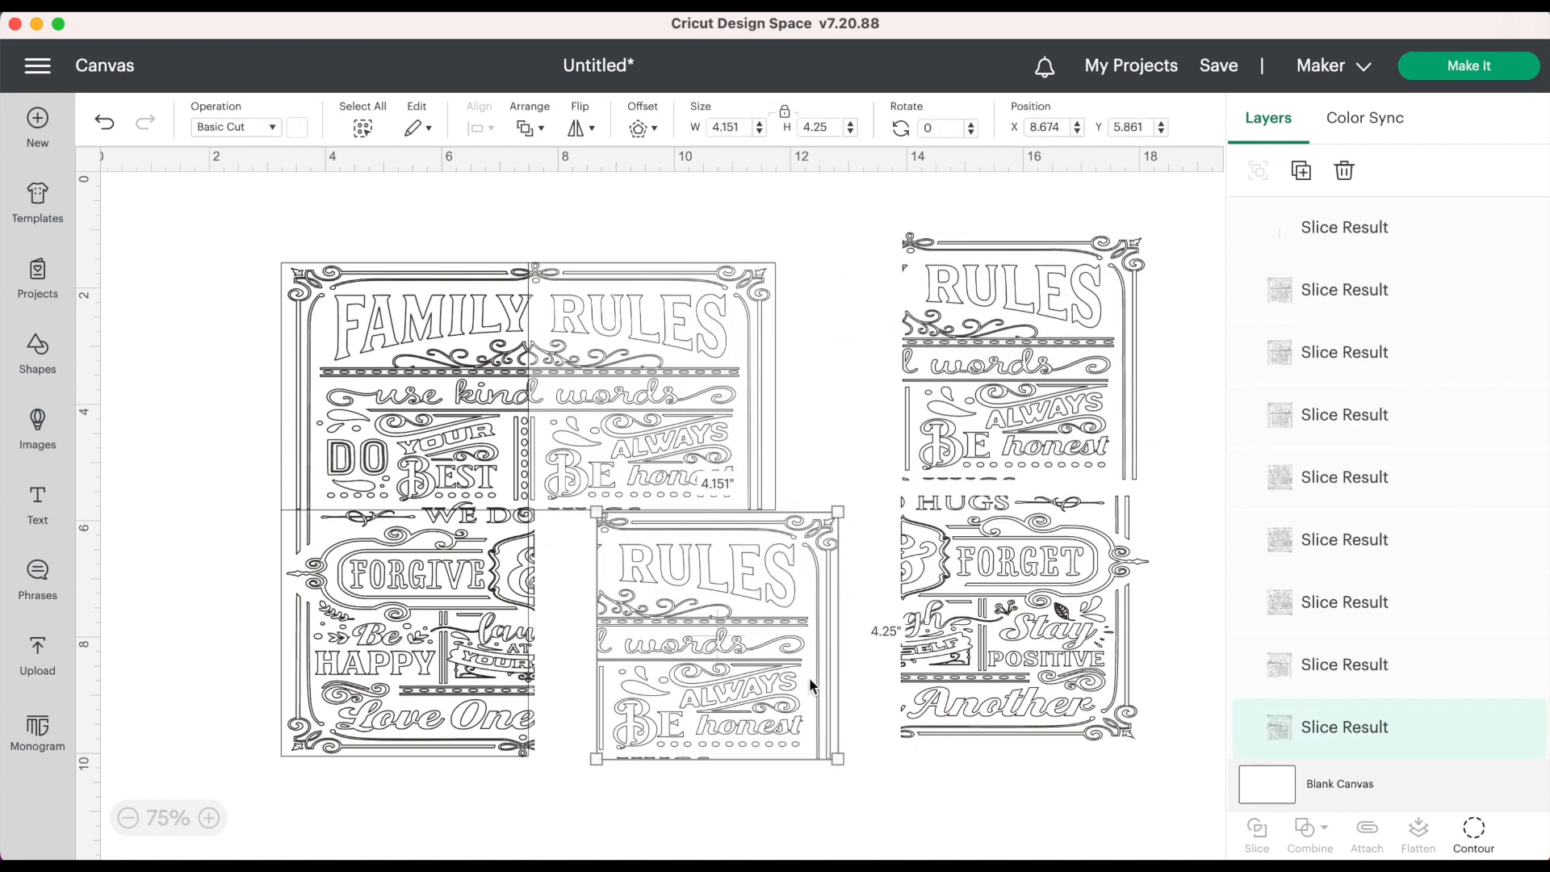
pyautogui.press('super+z')
pyautogui.moveTo(685, 485); pyautogui.dragTo(753, 685)
pyautogui.press('super+z')
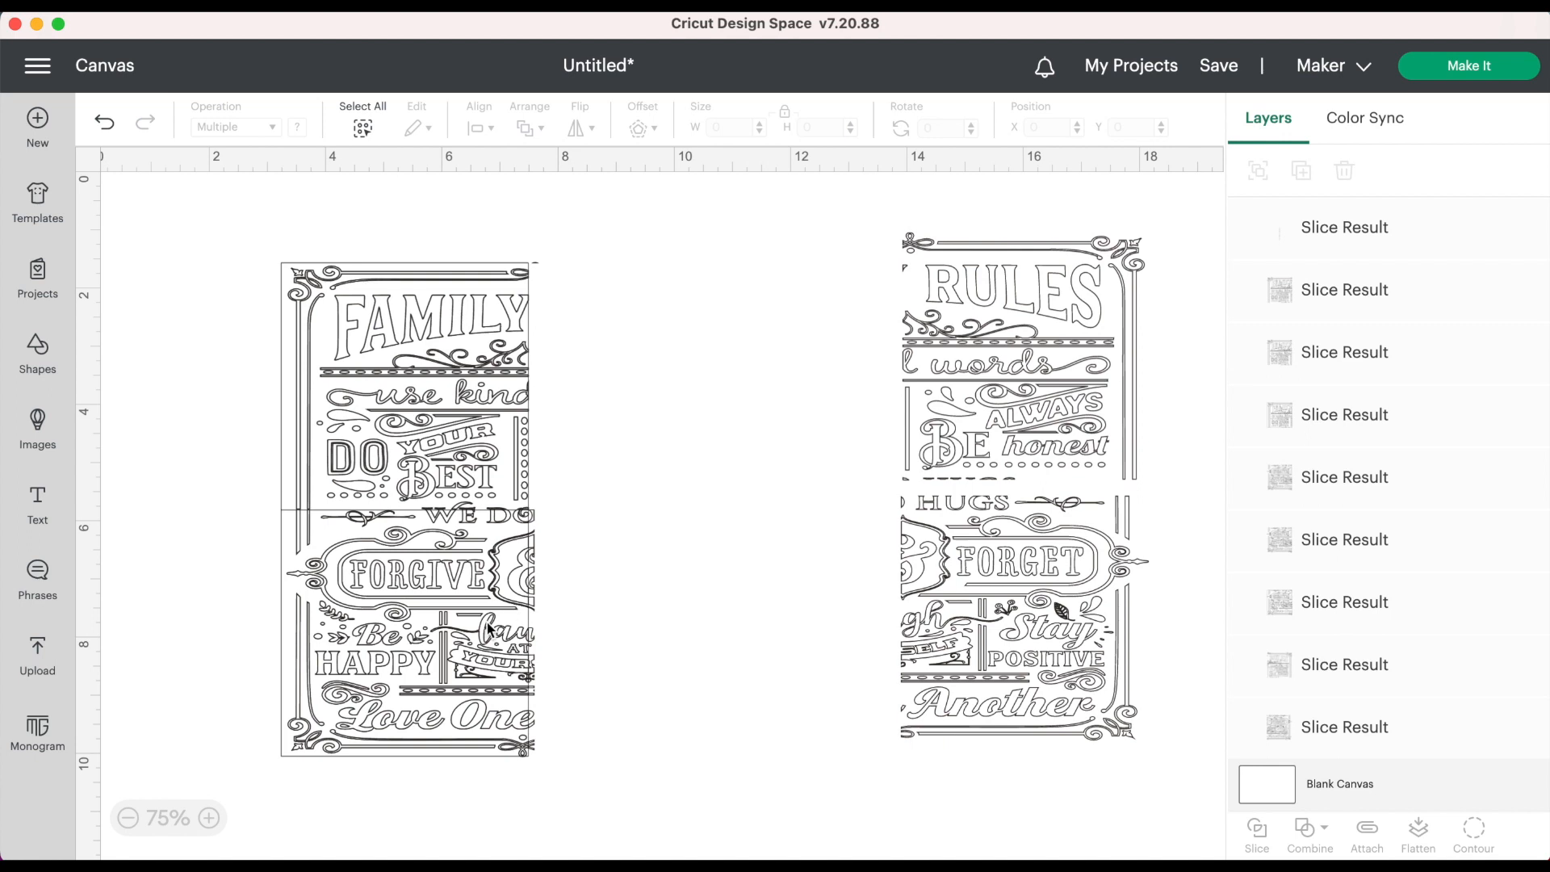
# Step: Move the lower-left pen quarter beside the separated lower-right quarter and delete its 4.151-inch-wide Basic Cut copy
pyautogui.moveTo(502, 634); pyautogui.dragTo(827, 593)
pyautogui.click(457, 621)
pyautogui.moveTo(452, 620); pyautogui.dragTo(536, 676)
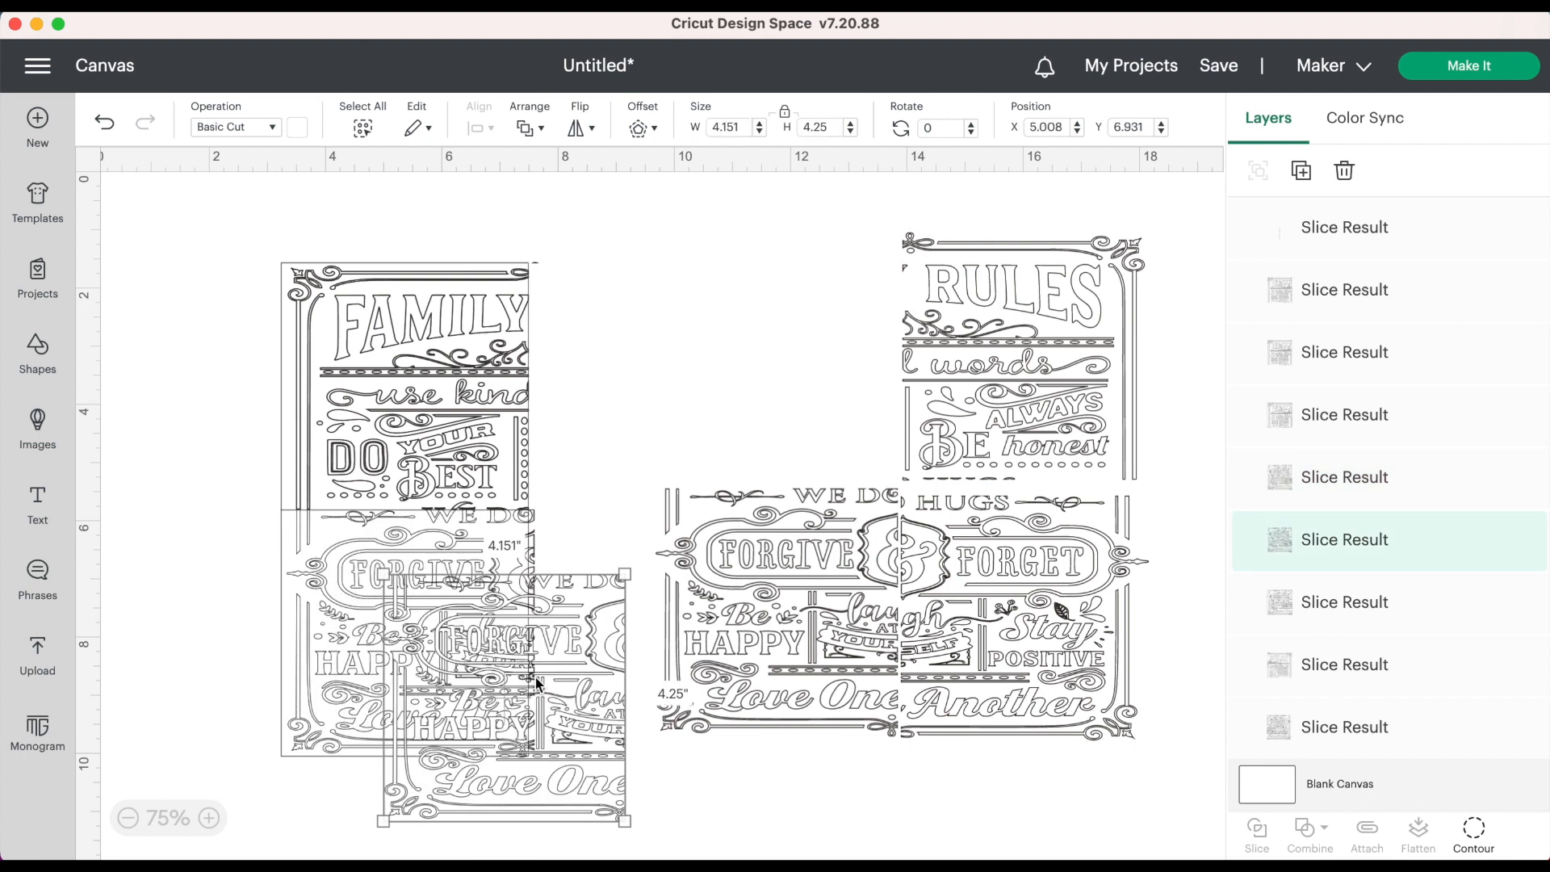
pyautogui.press('Delete')
# Step: Delete the 4.25-inch square copy of the lower-left quarter and the narrow leftover strip along the grid's centre line
pyautogui.moveTo(440, 622); pyautogui.dragTo(590, 795)
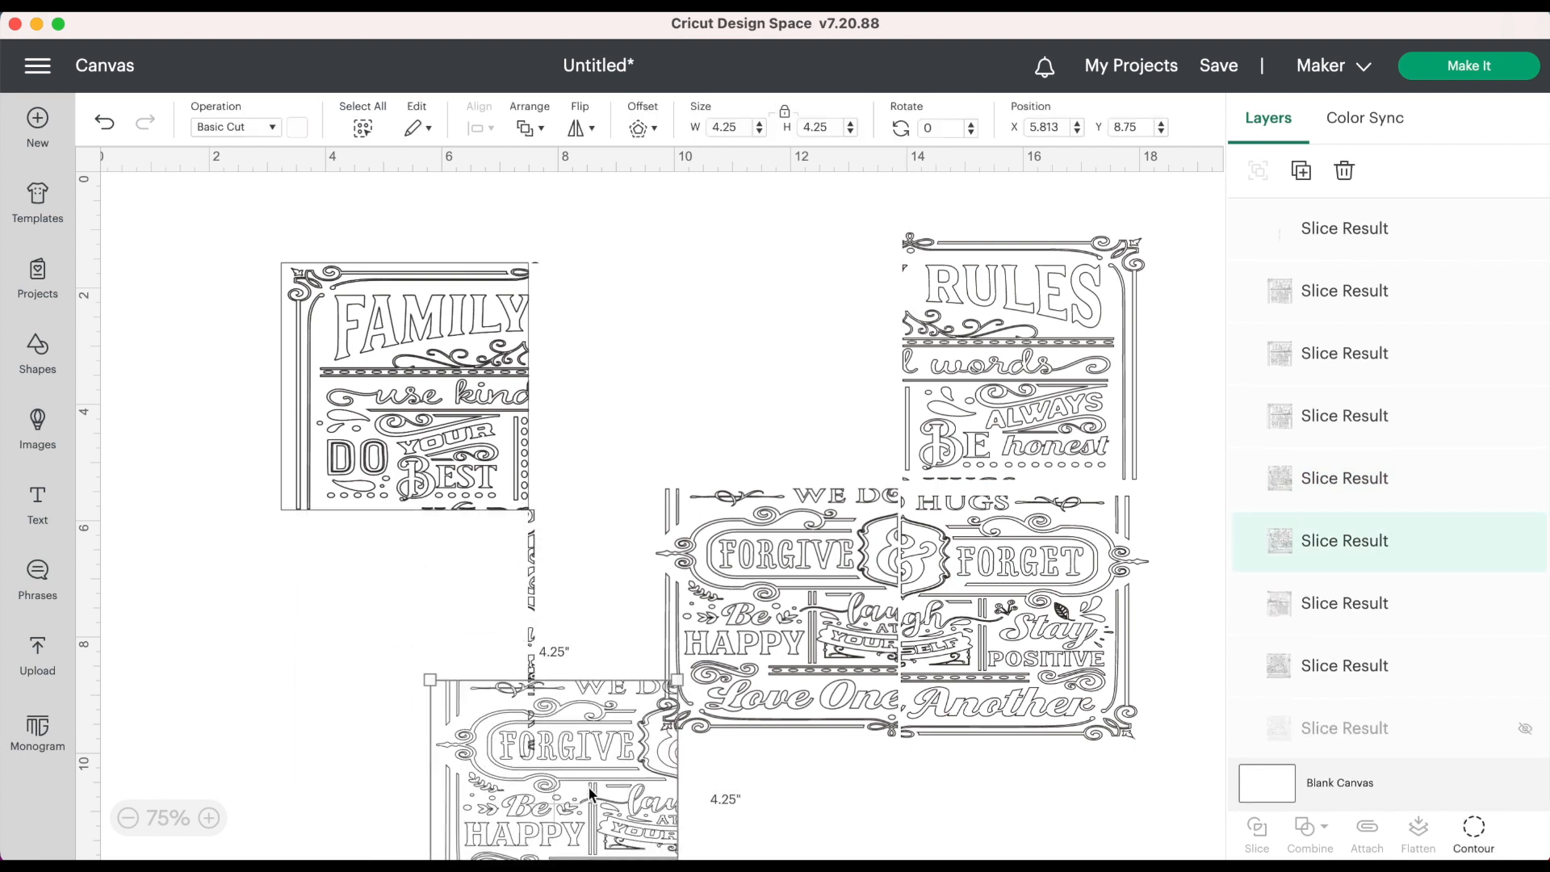
pyautogui.press('Delete')
pyautogui.moveTo(534, 638); pyautogui.dragTo(637, 653)
pyautogui.press('Delete')
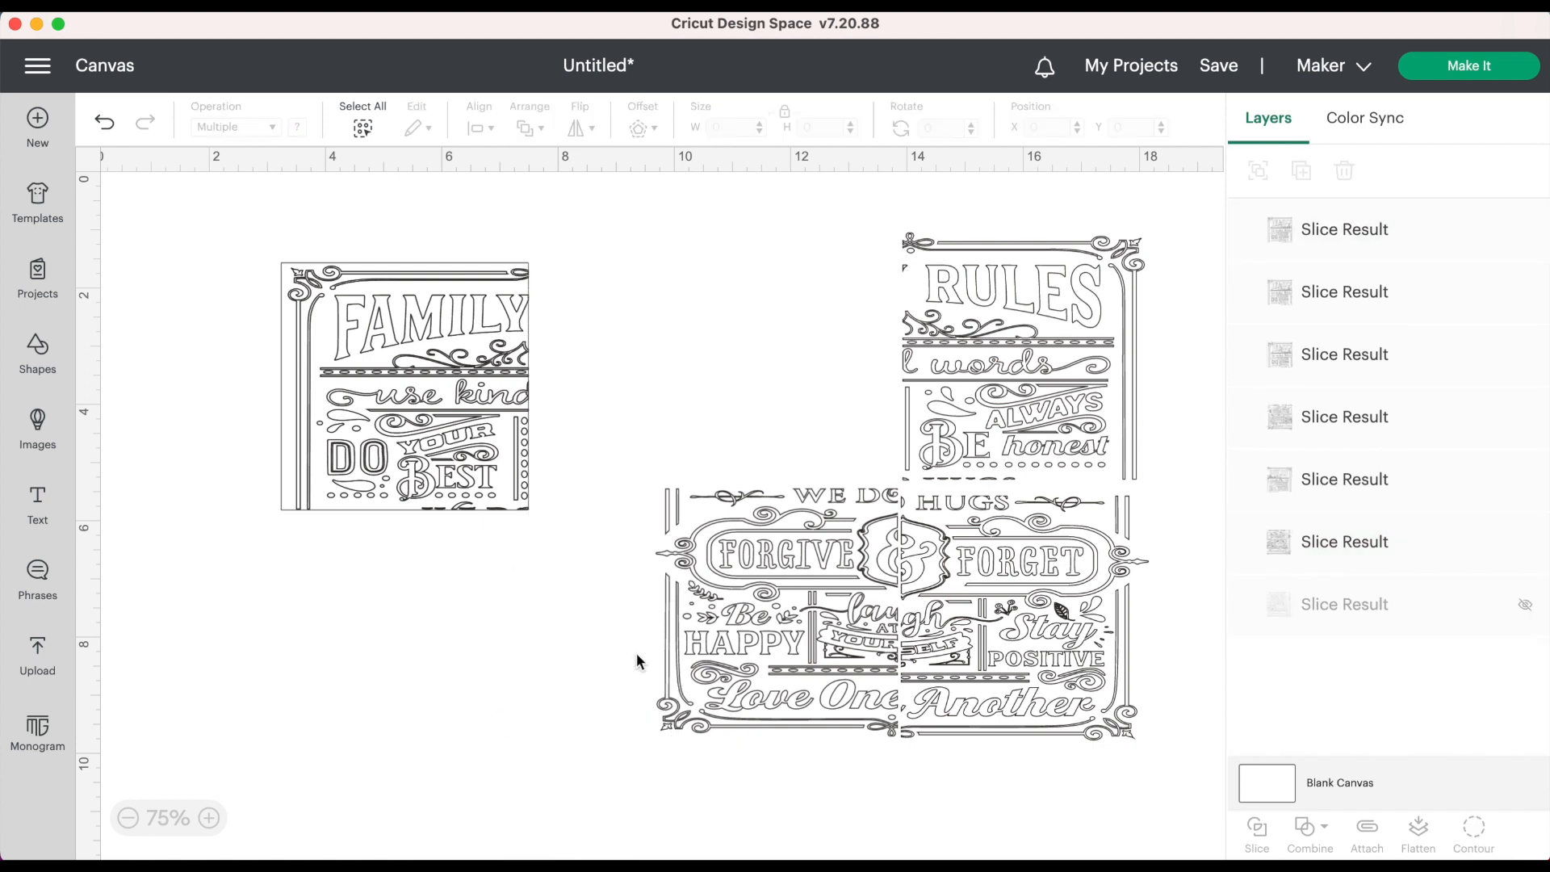
# Step: Move the upper-left pen quarter above the separated lower-left quarter and delete its two duplicate copies
pyautogui.moveTo(491, 466); pyautogui.dragTo(591, 735)
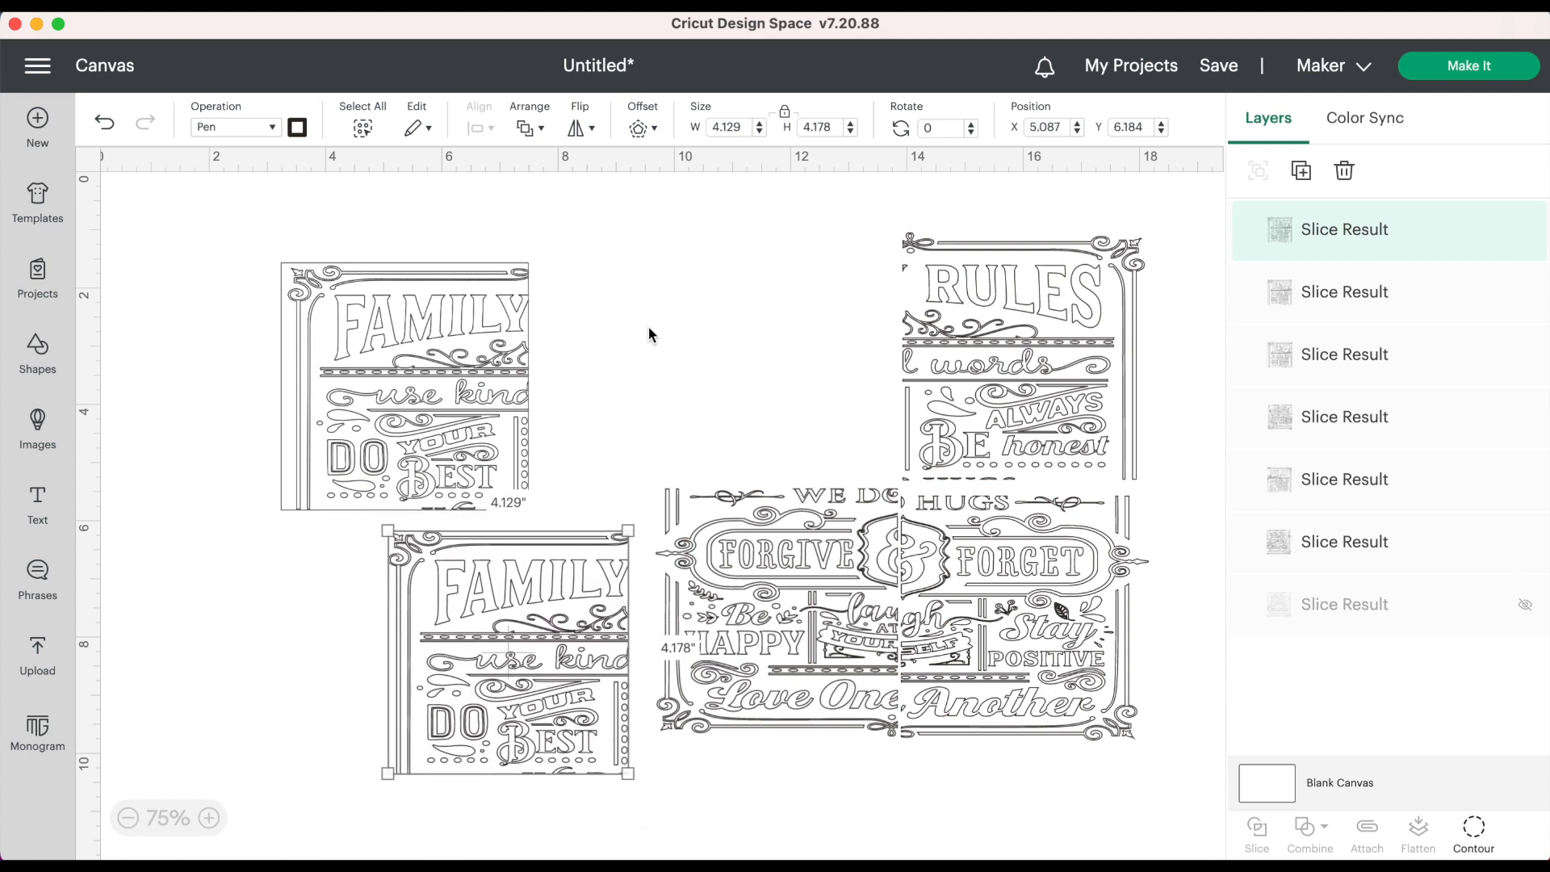
pyautogui.moveTo(498, 640); pyautogui.dragTo(771, 342)
pyautogui.click(453, 343)
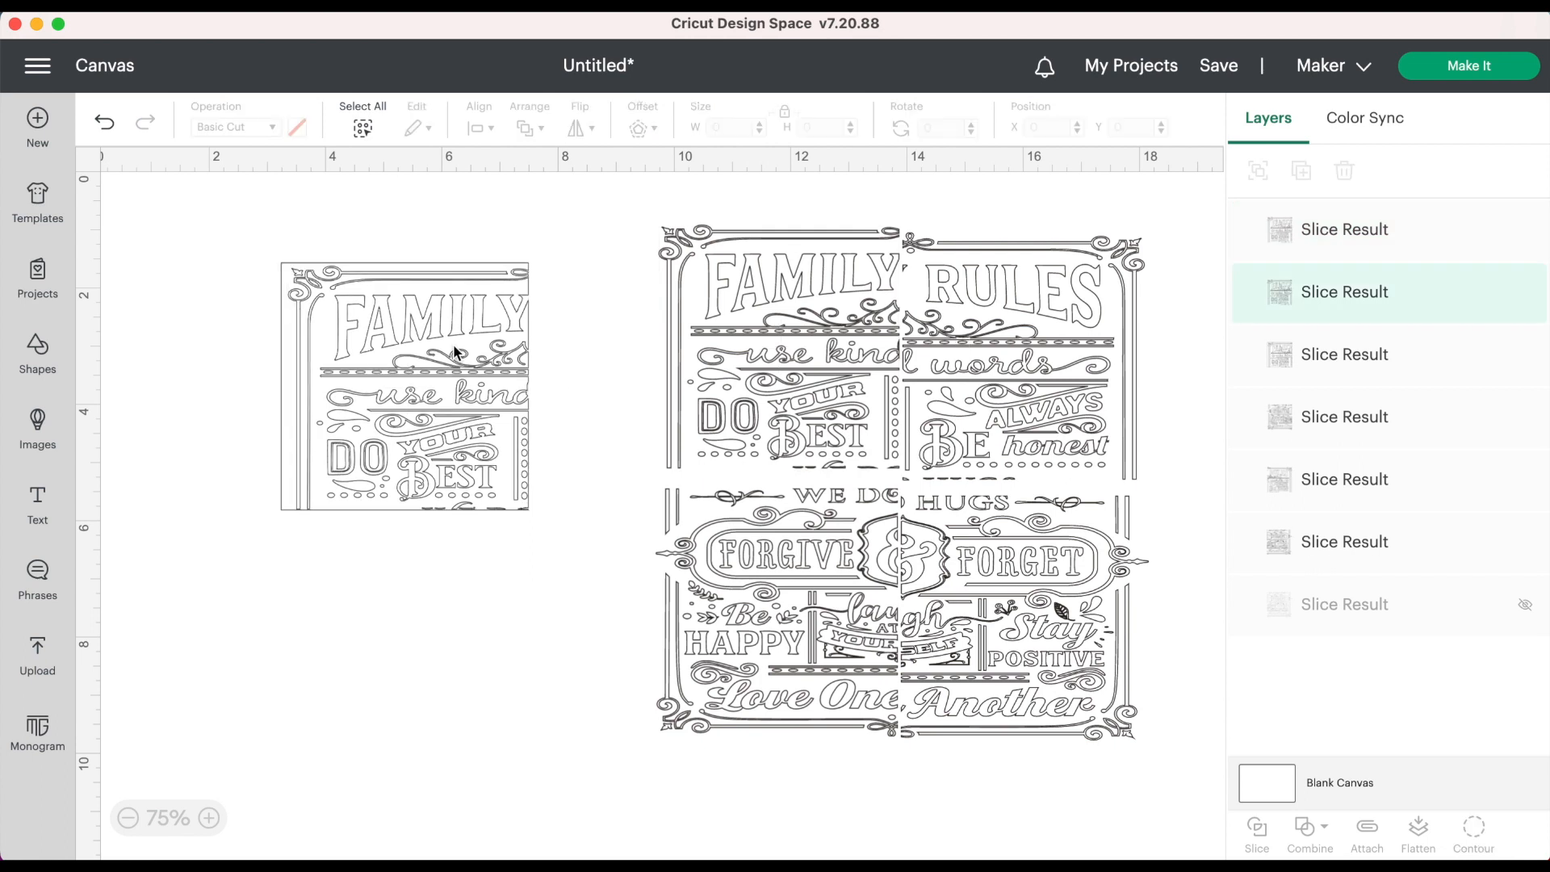
pyautogui.press('Delete')
pyautogui.click(453, 344)
pyautogui.press('Delete')
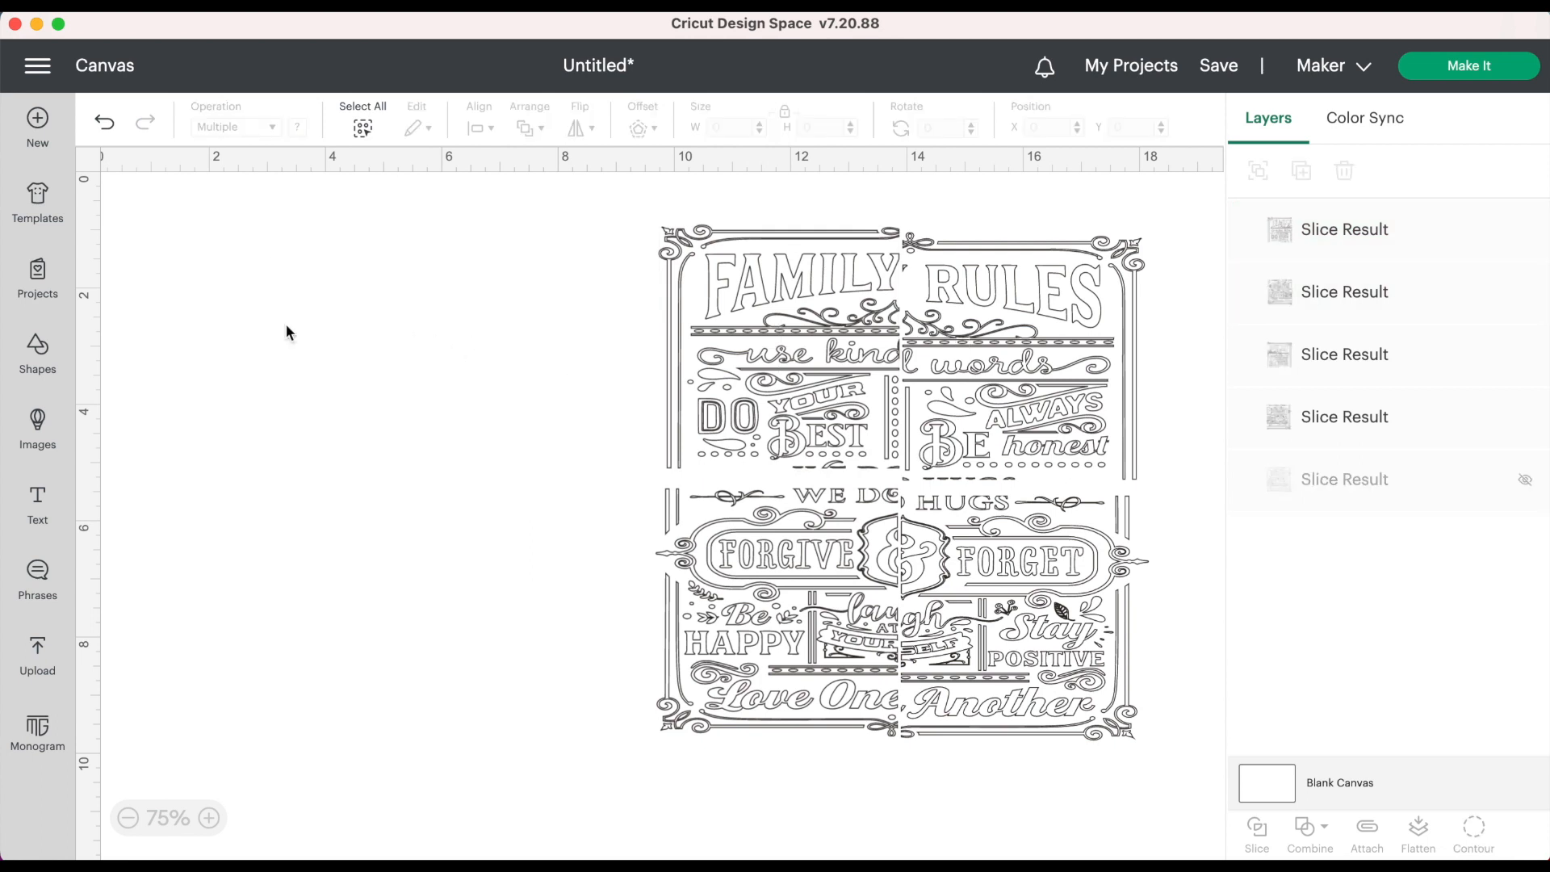
# Step: Add a square shape, colour it white and size it to 4.25 by 4.25 inches
pyautogui.click(37, 354)
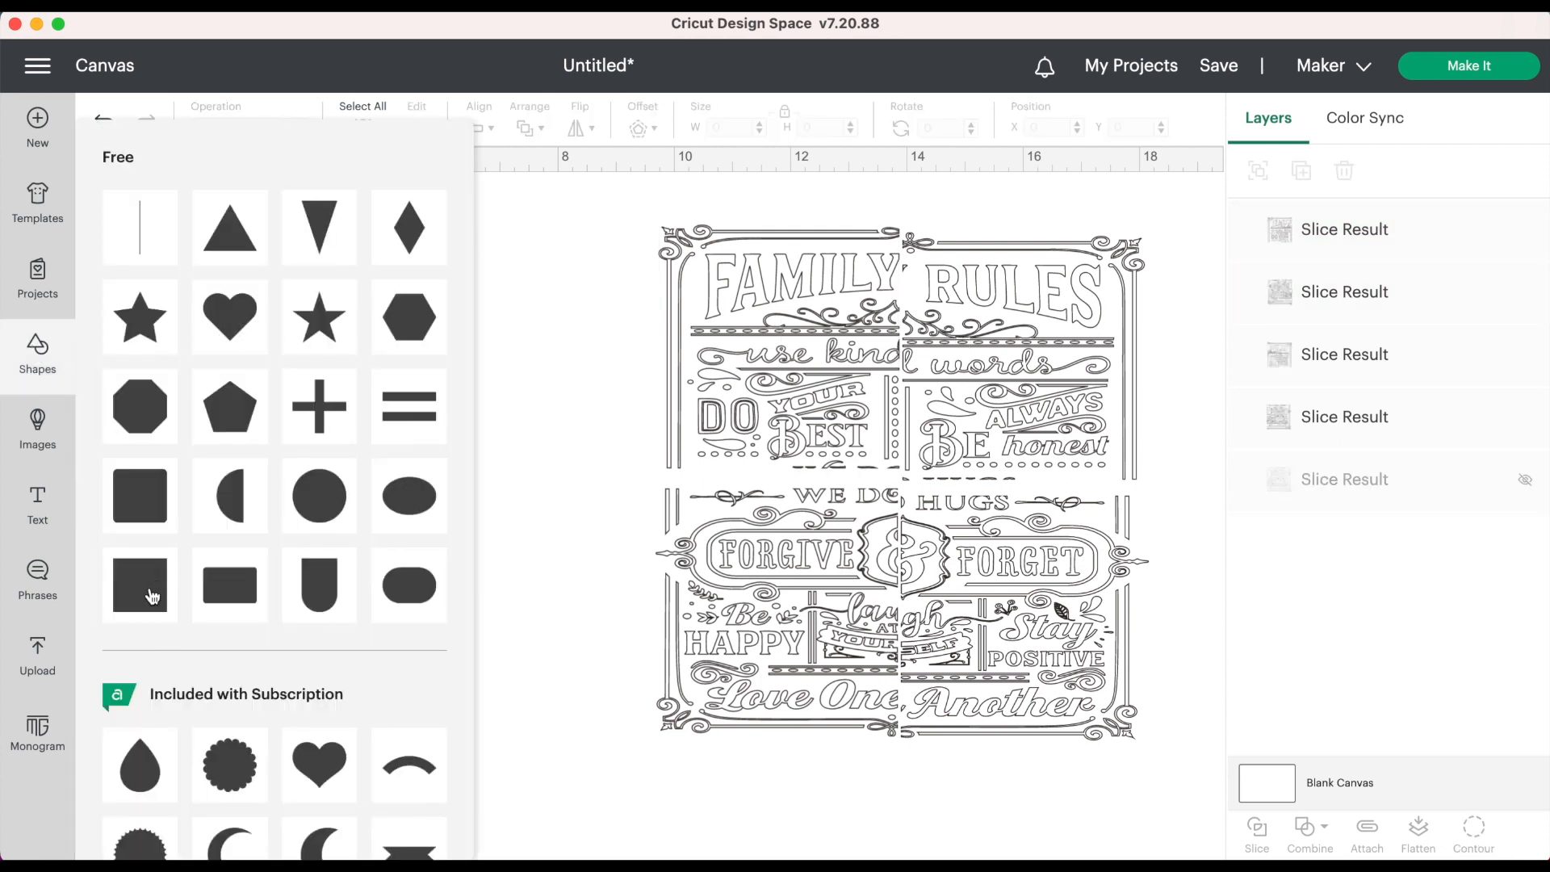
pyautogui.click(152, 596)
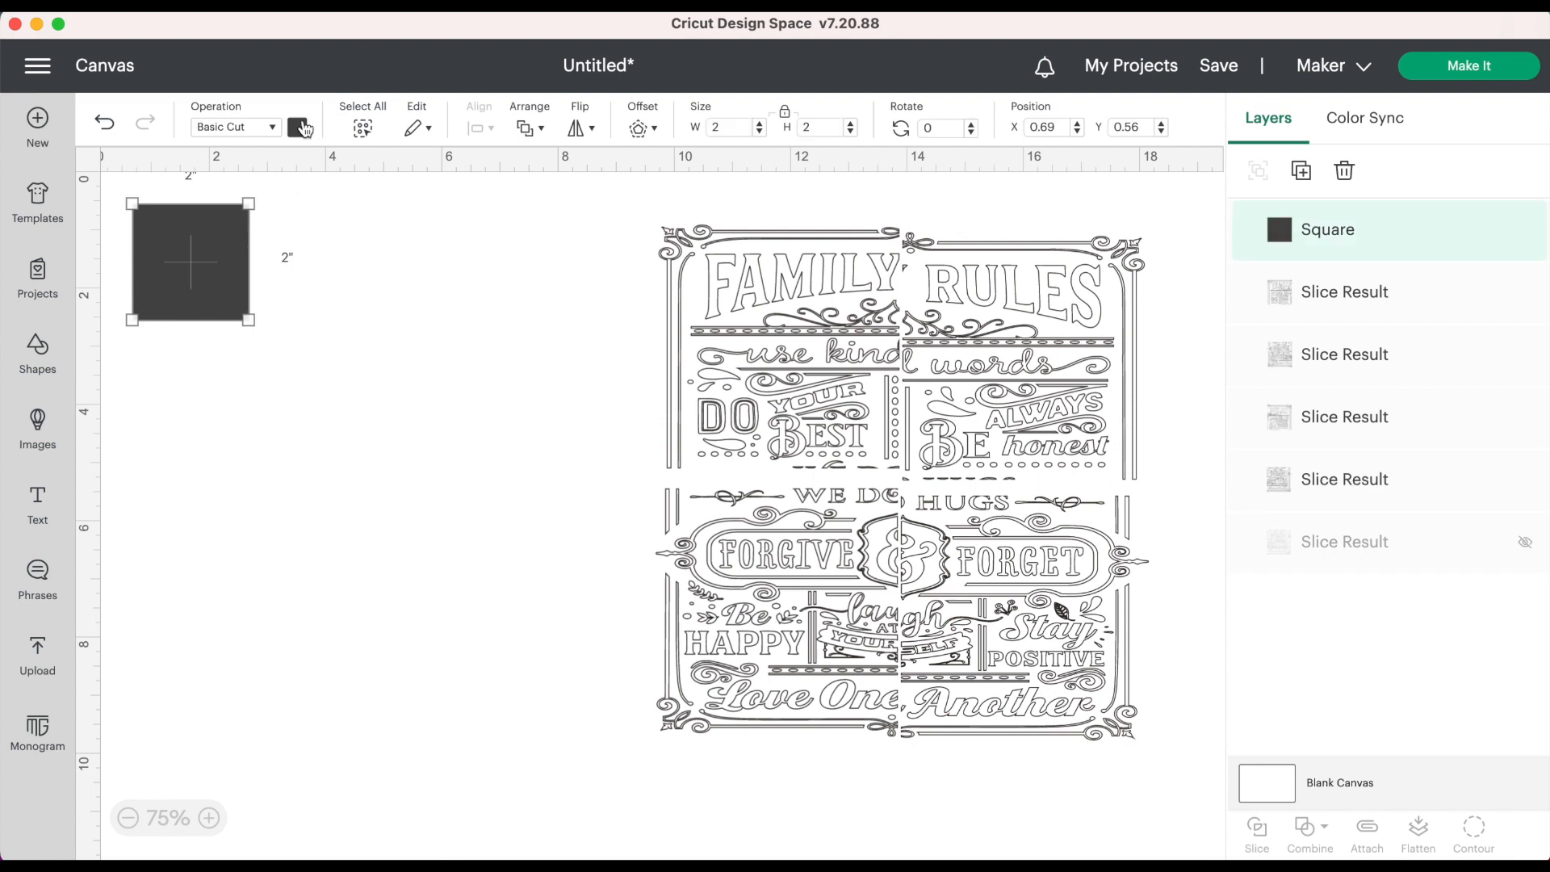
pyautogui.click(301, 127)
pyautogui.click(320, 327)
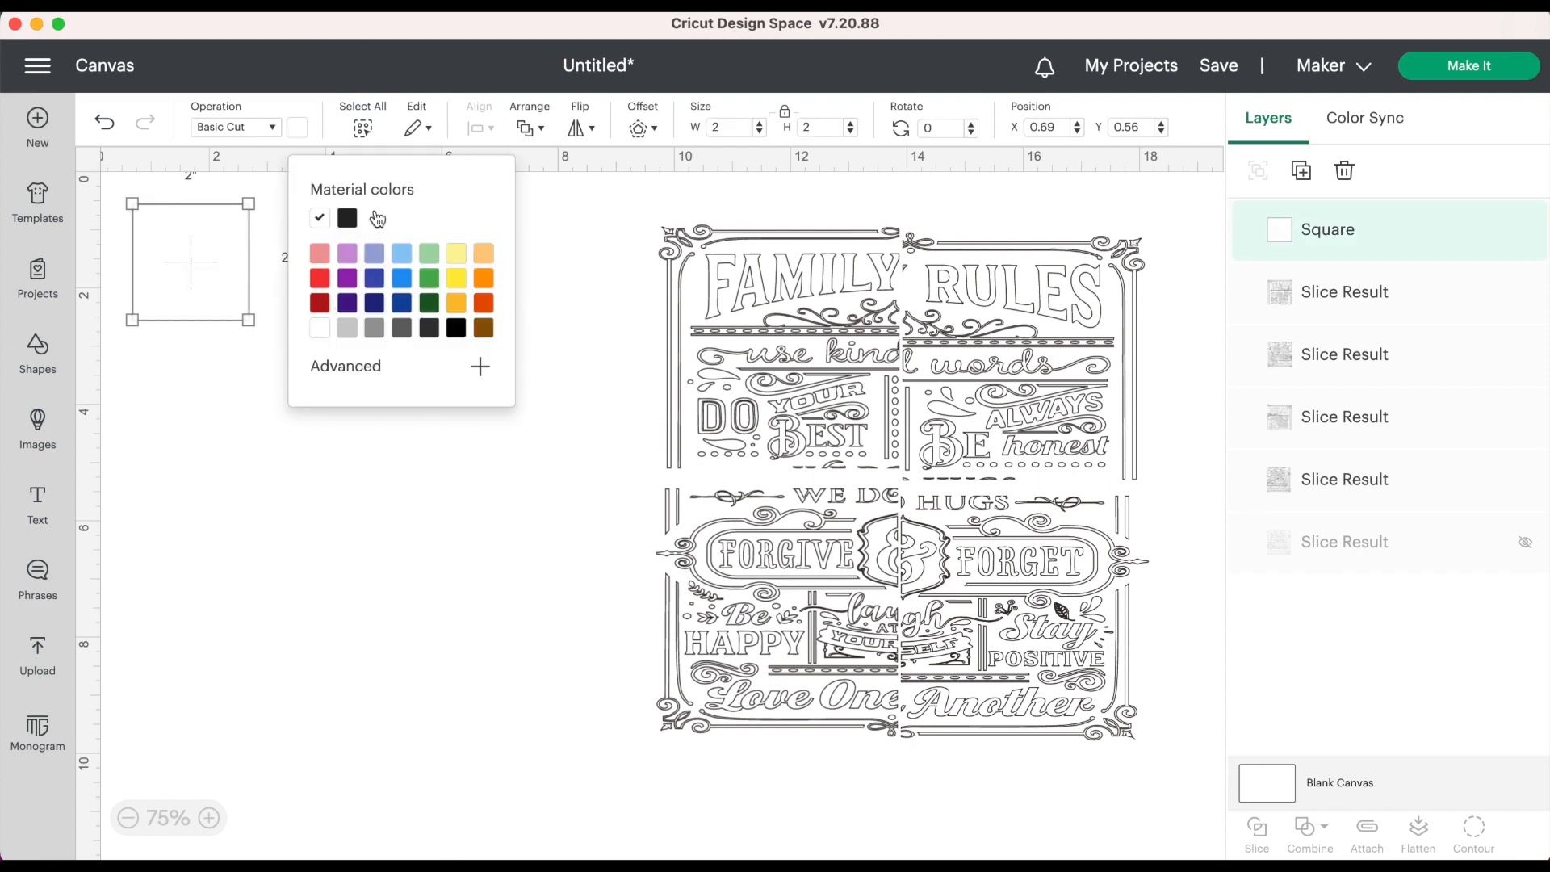
pyautogui.click(726, 127)
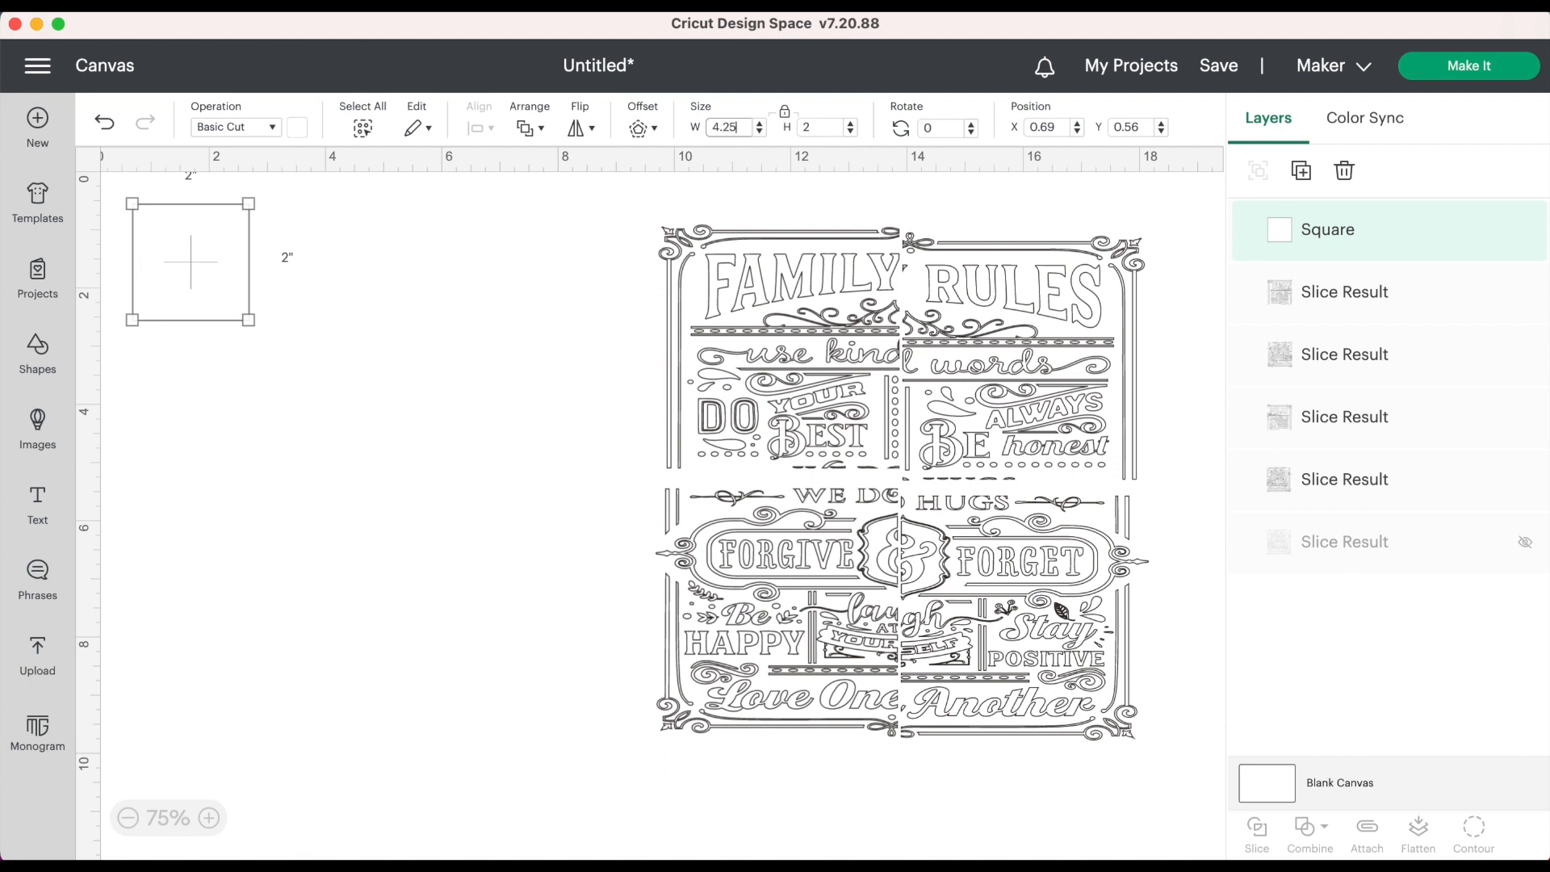
pyautogui.press('Tab')
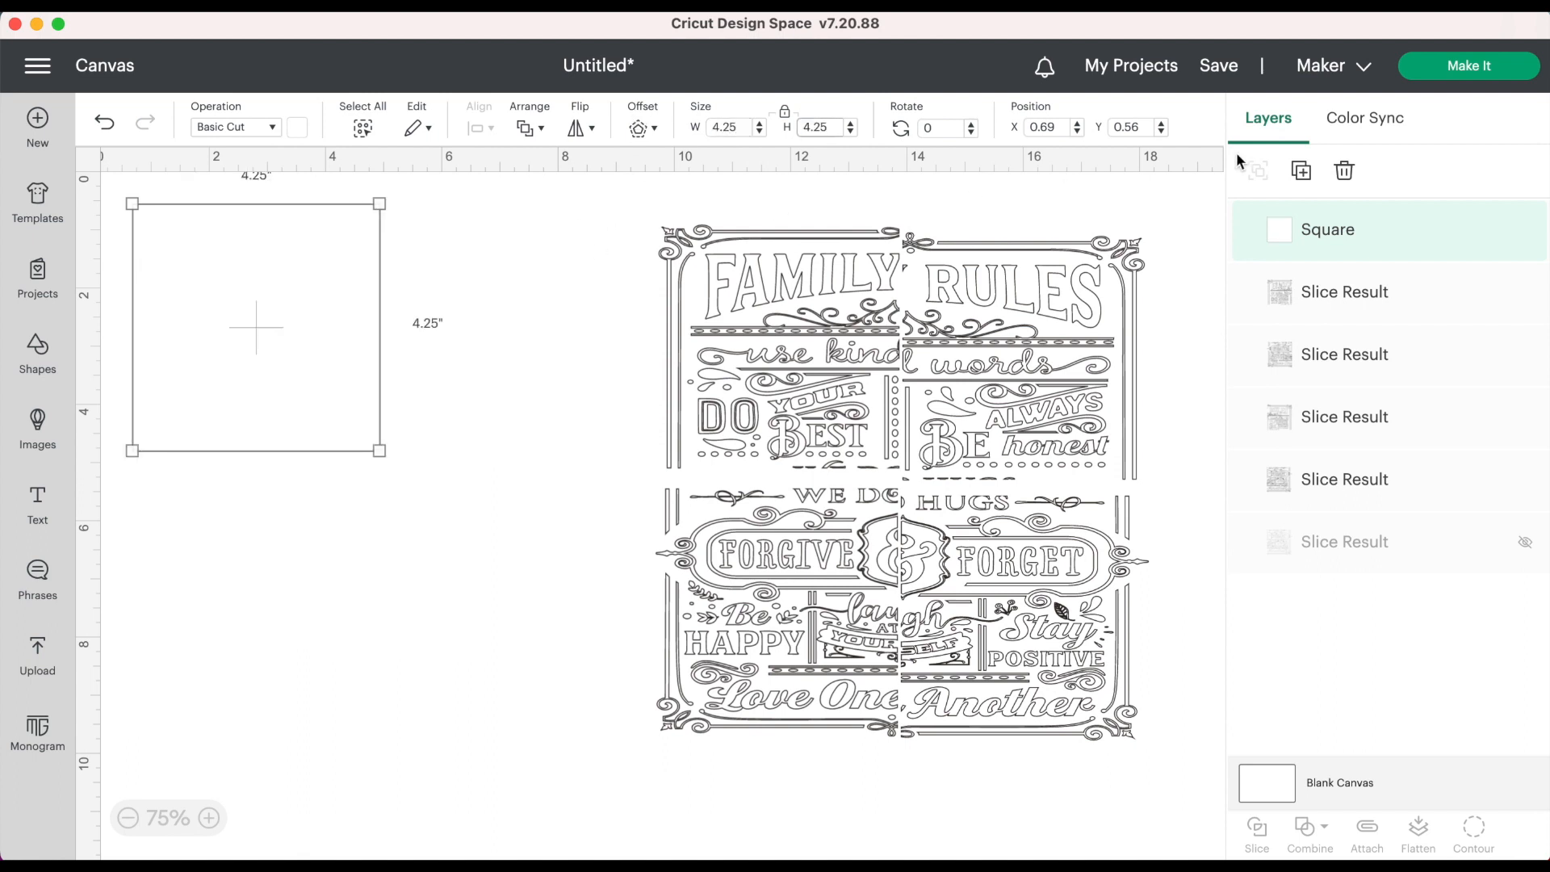
# Step: Duplicate the white 4.25-inch square three times to have one for each quarter
pyautogui.click(1302, 176)
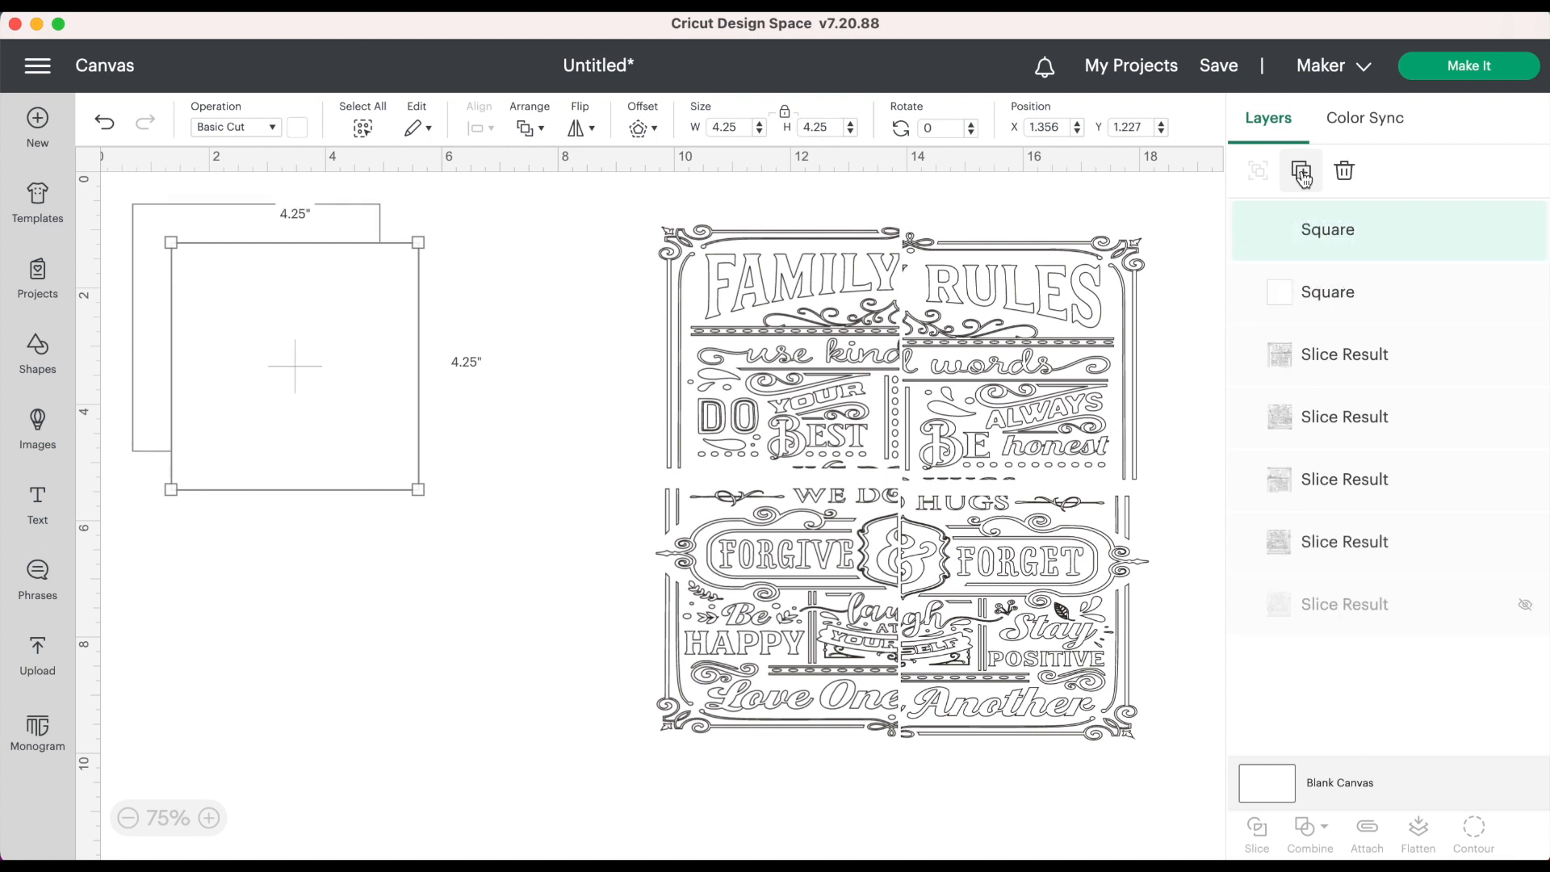
pyautogui.click(1303, 176)
pyautogui.click(1303, 176)
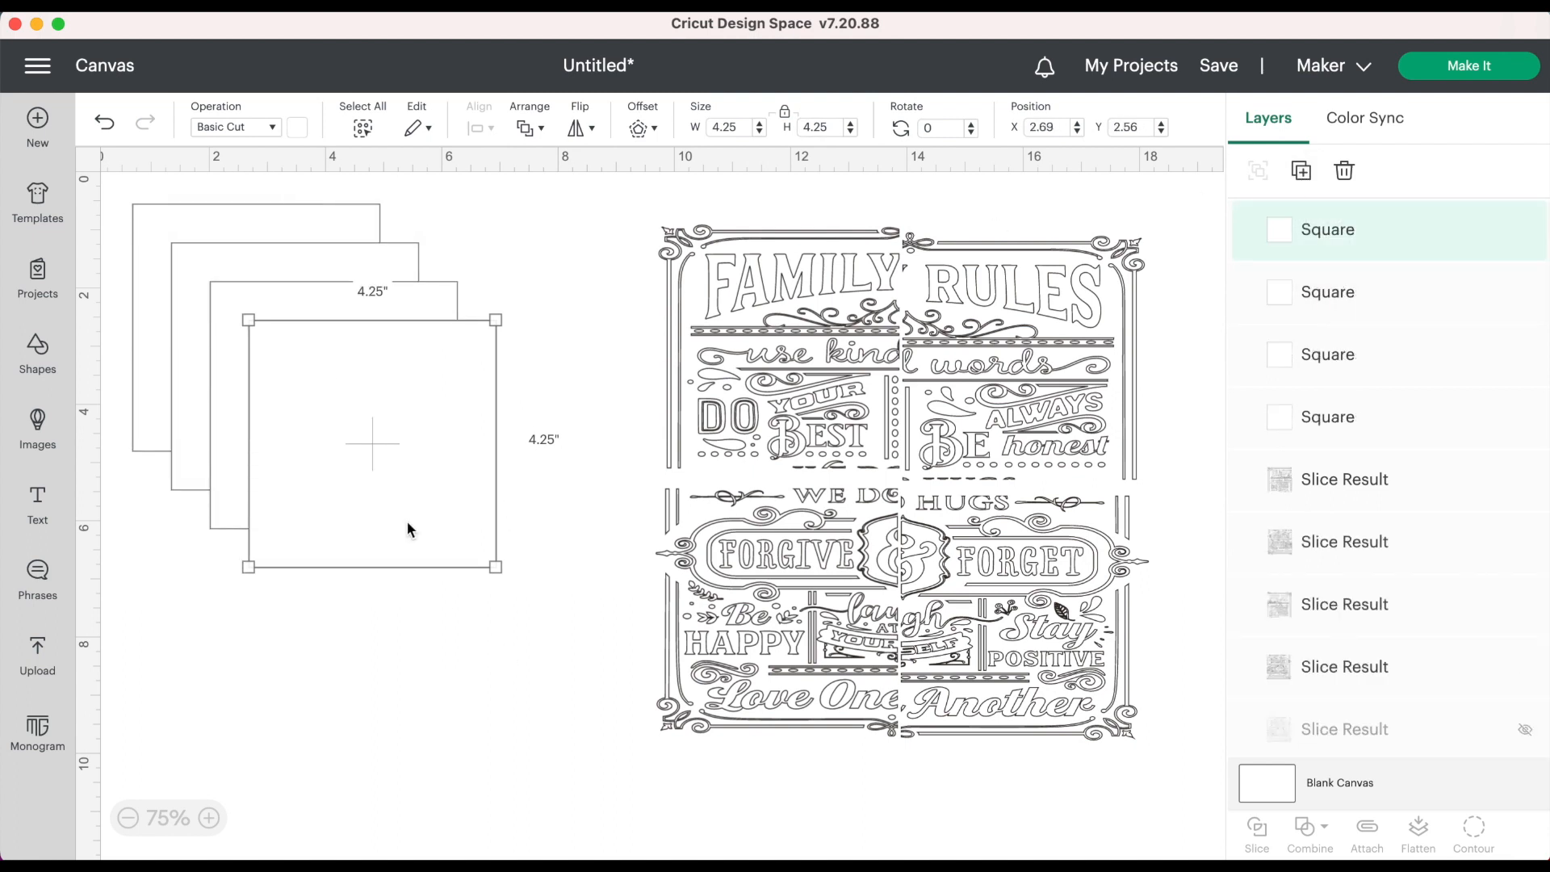
# Step: Send the frontmost square to the back and place the lower-left pen quarter over it in a clear area below
pyautogui.click(529, 126)
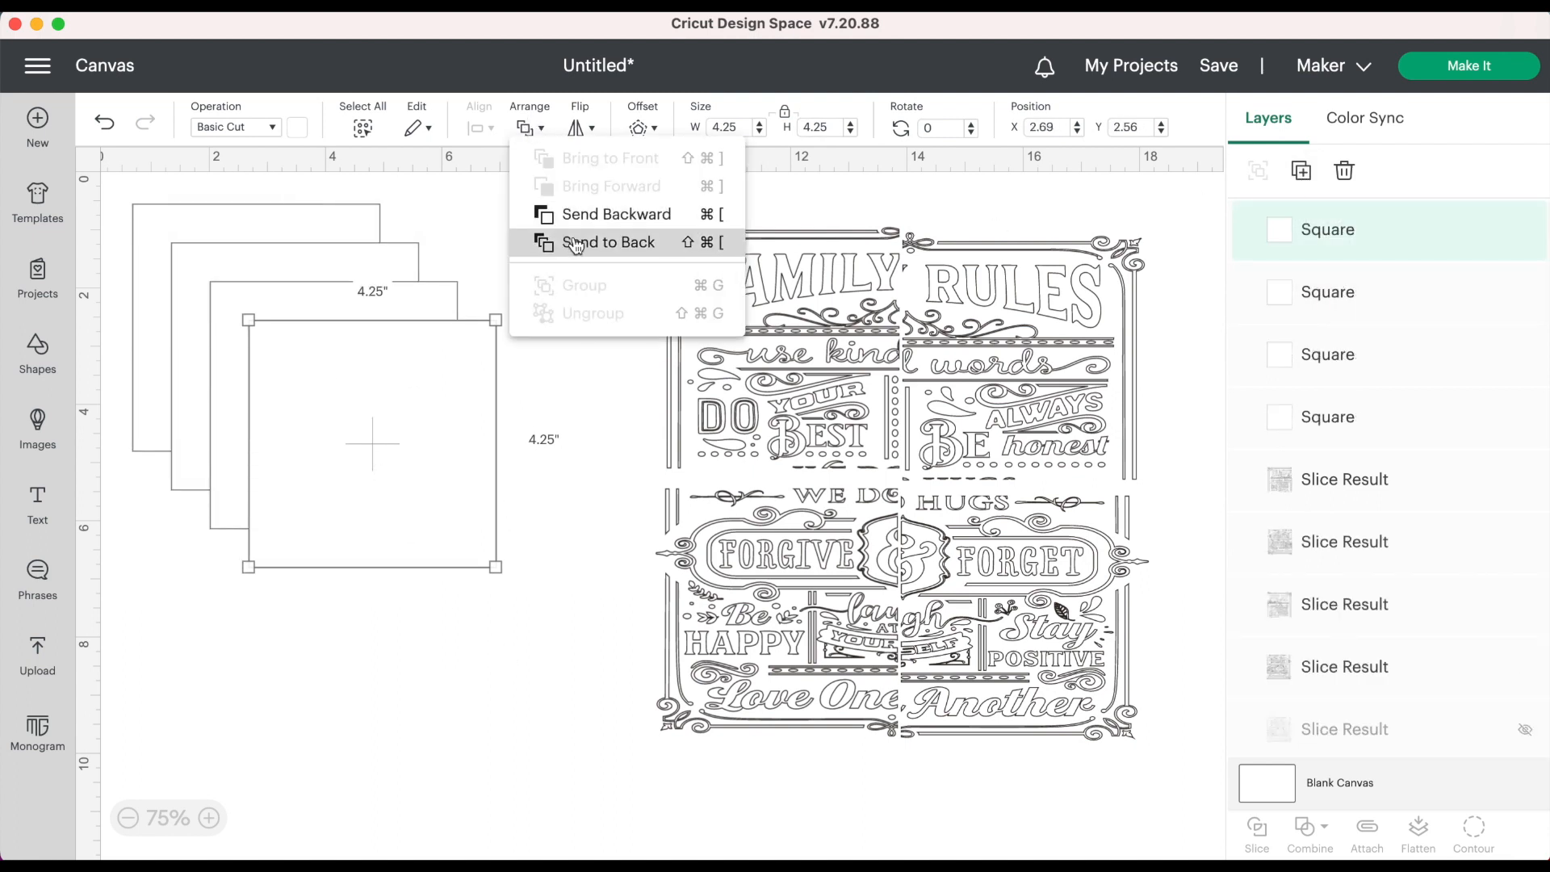
pyautogui.click(575, 240)
pyautogui.moveTo(419, 444); pyautogui.dragTo(544, 716)
pyautogui.moveTo(728, 612); pyautogui.dragTo(524, 747)
# Step: Attach the lower-left quarter centred on its square and move the tile to the lower-left of the canvas
pyautogui.moveTo(311, 650); pyautogui.dragTo(537, 676)
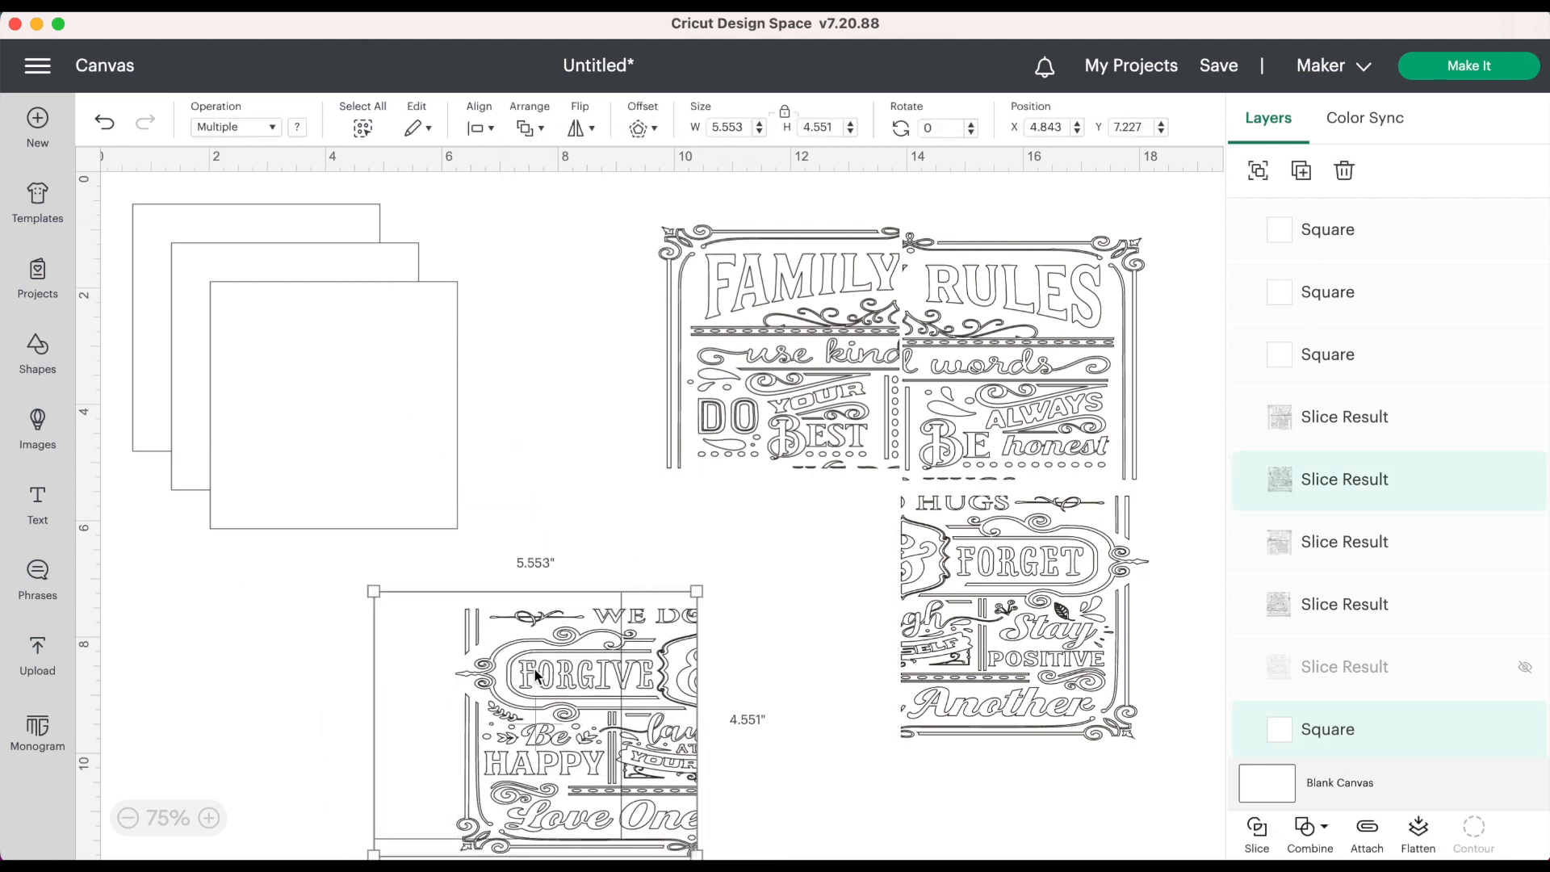
pyautogui.click(481, 127)
pyautogui.click(520, 350)
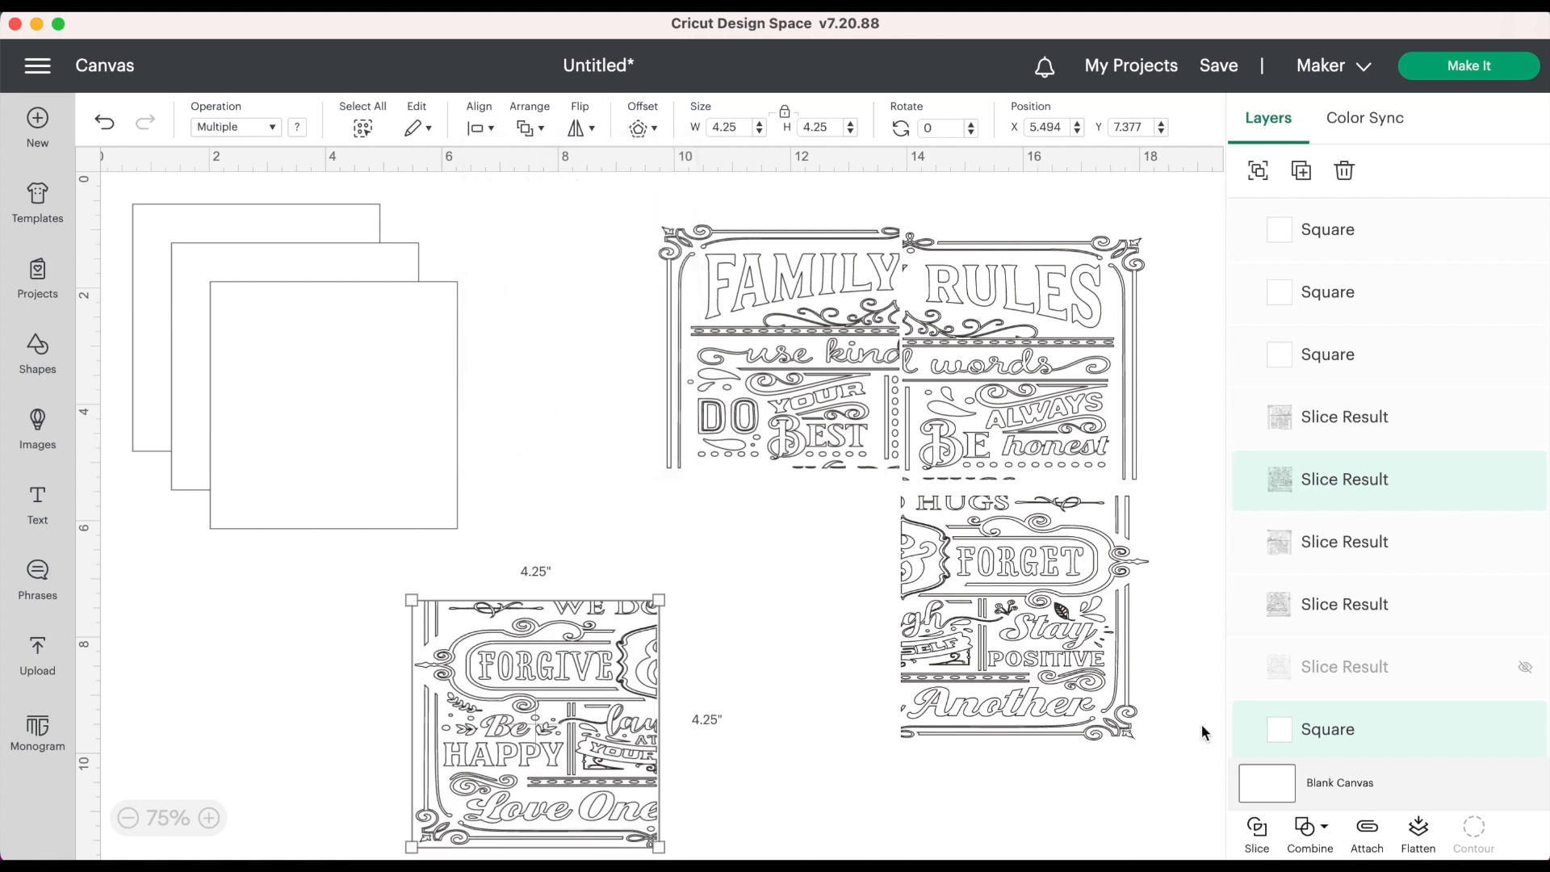
pyautogui.click(1367, 830)
pyautogui.moveTo(573, 704); pyautogui.dragTo(280, 690)
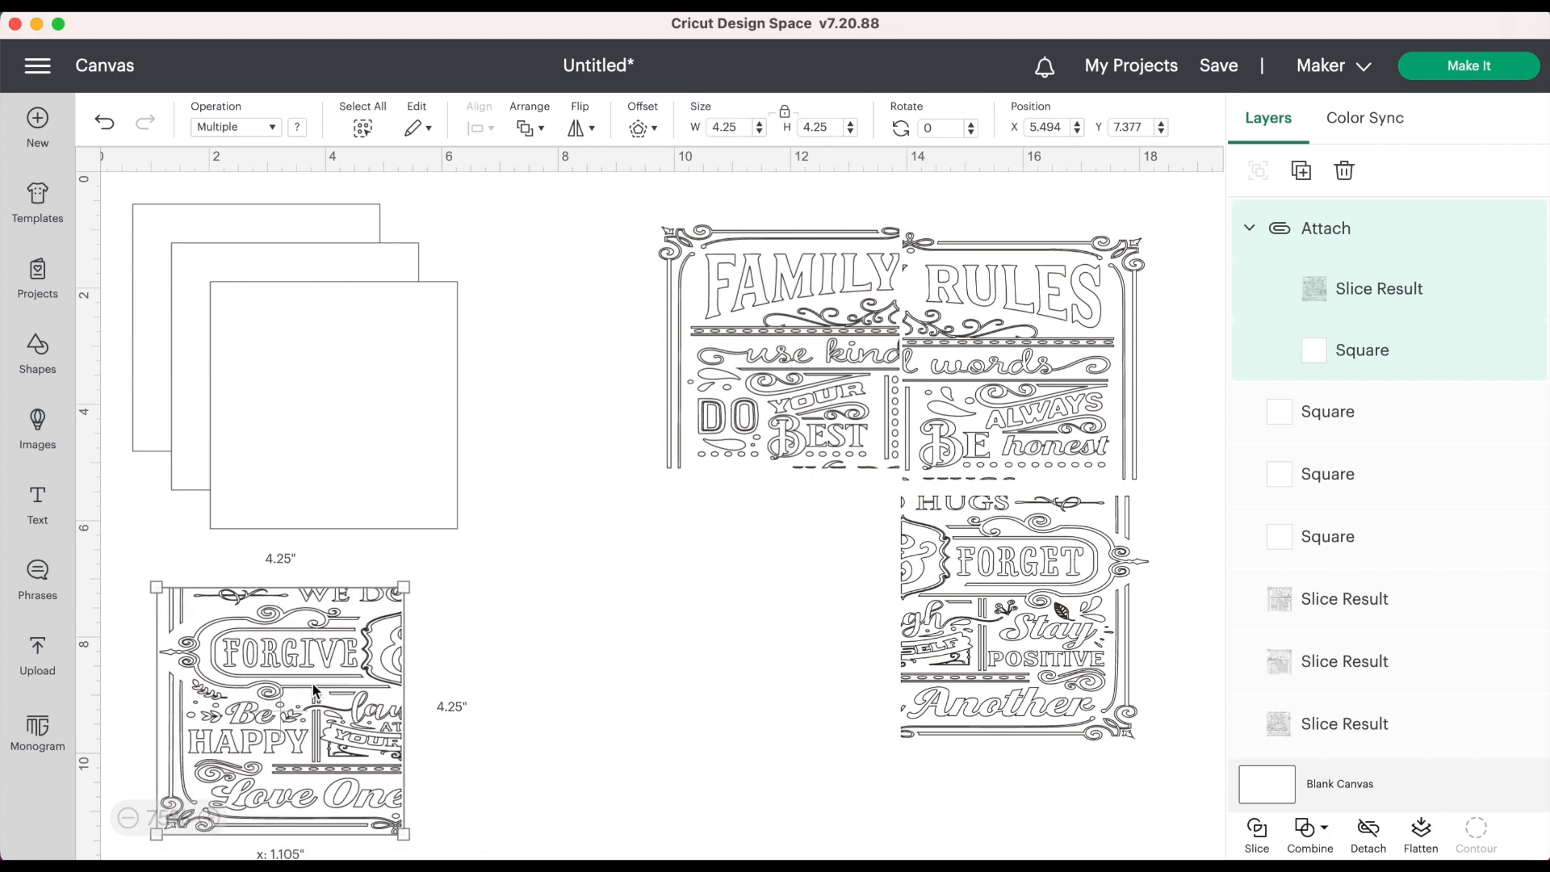
# Step: Send the frontmost remaining square to the back and place the lower-right "Forget" quarter over it
pyautogui.click(955, 623)
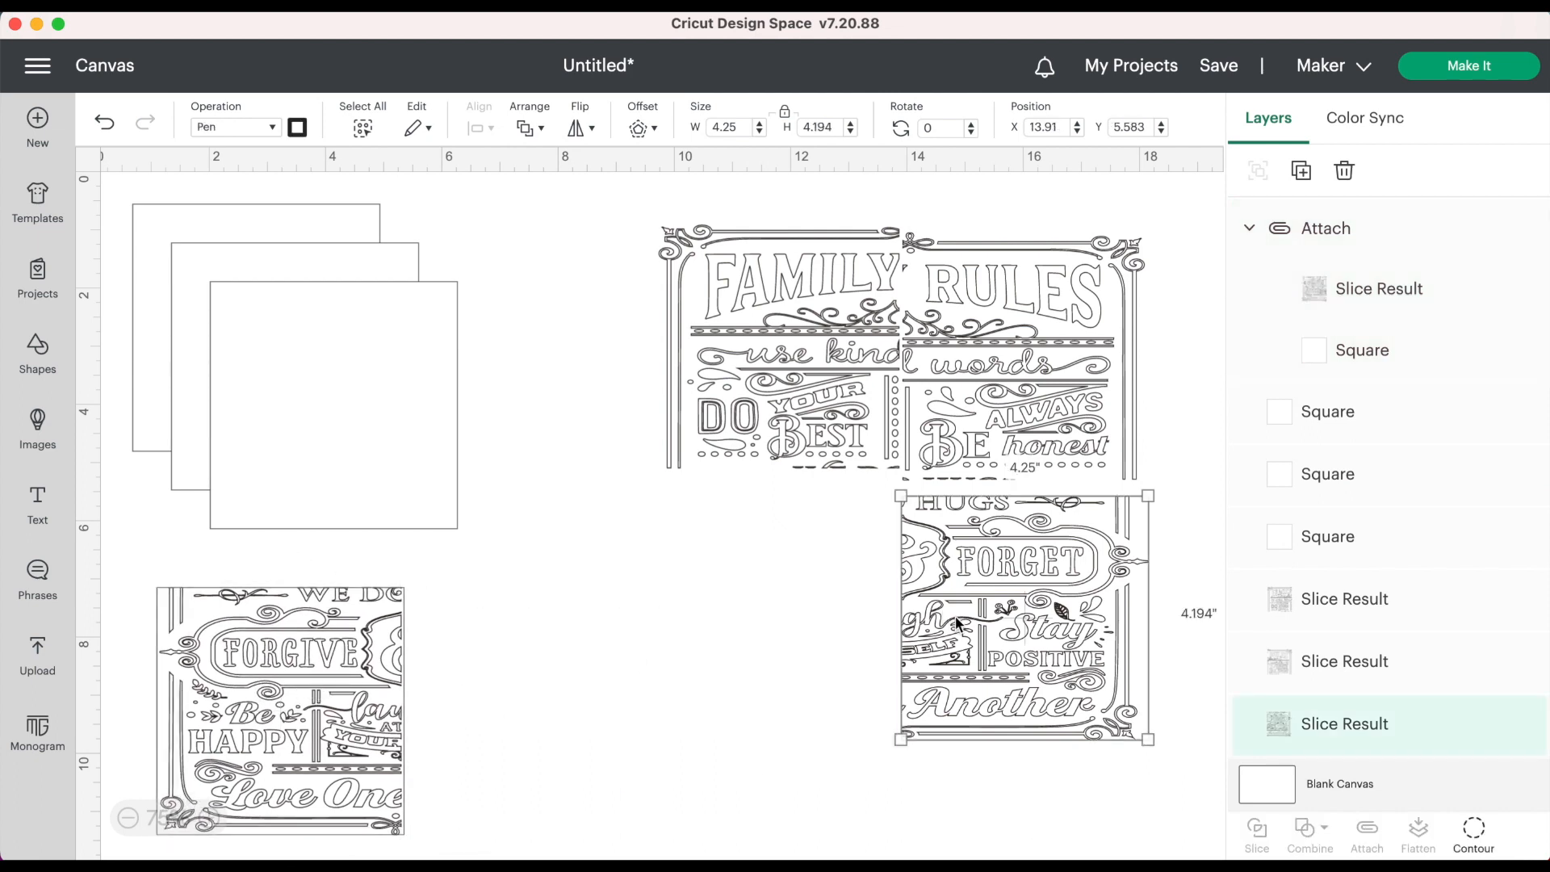
pyautogui.click(339, 403)
pyautogui.click(525, 131)
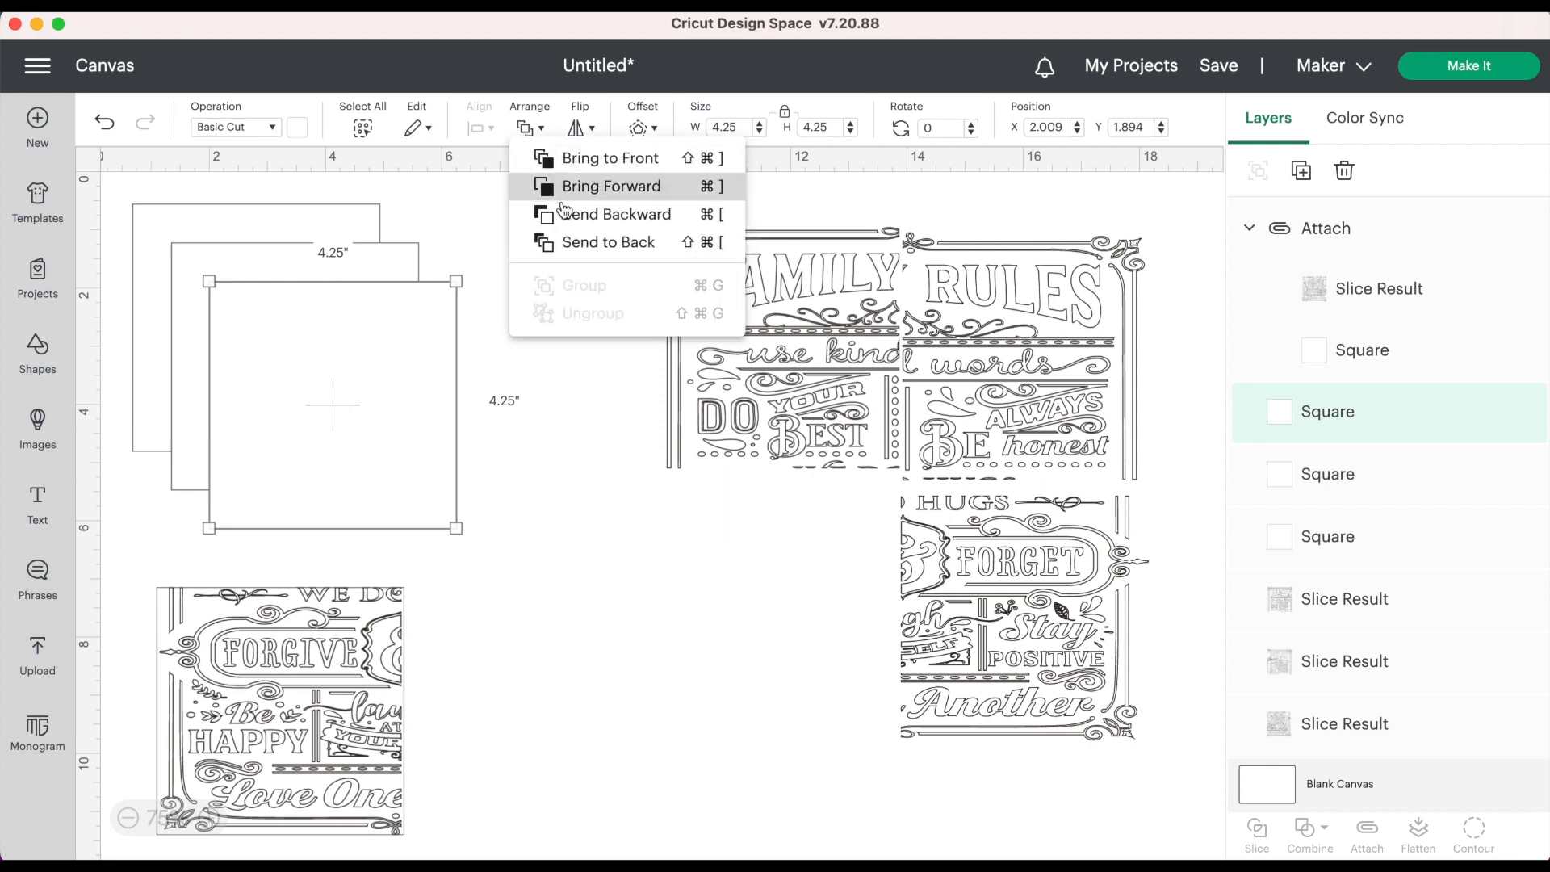
pyautogui.click(560, 243)
pyautogui.moveTo(447, 423); pyautogui.dragTo(754, 623)
pyautogui.moveTo(962, 604); pyautogui.dragTo(741, 670)
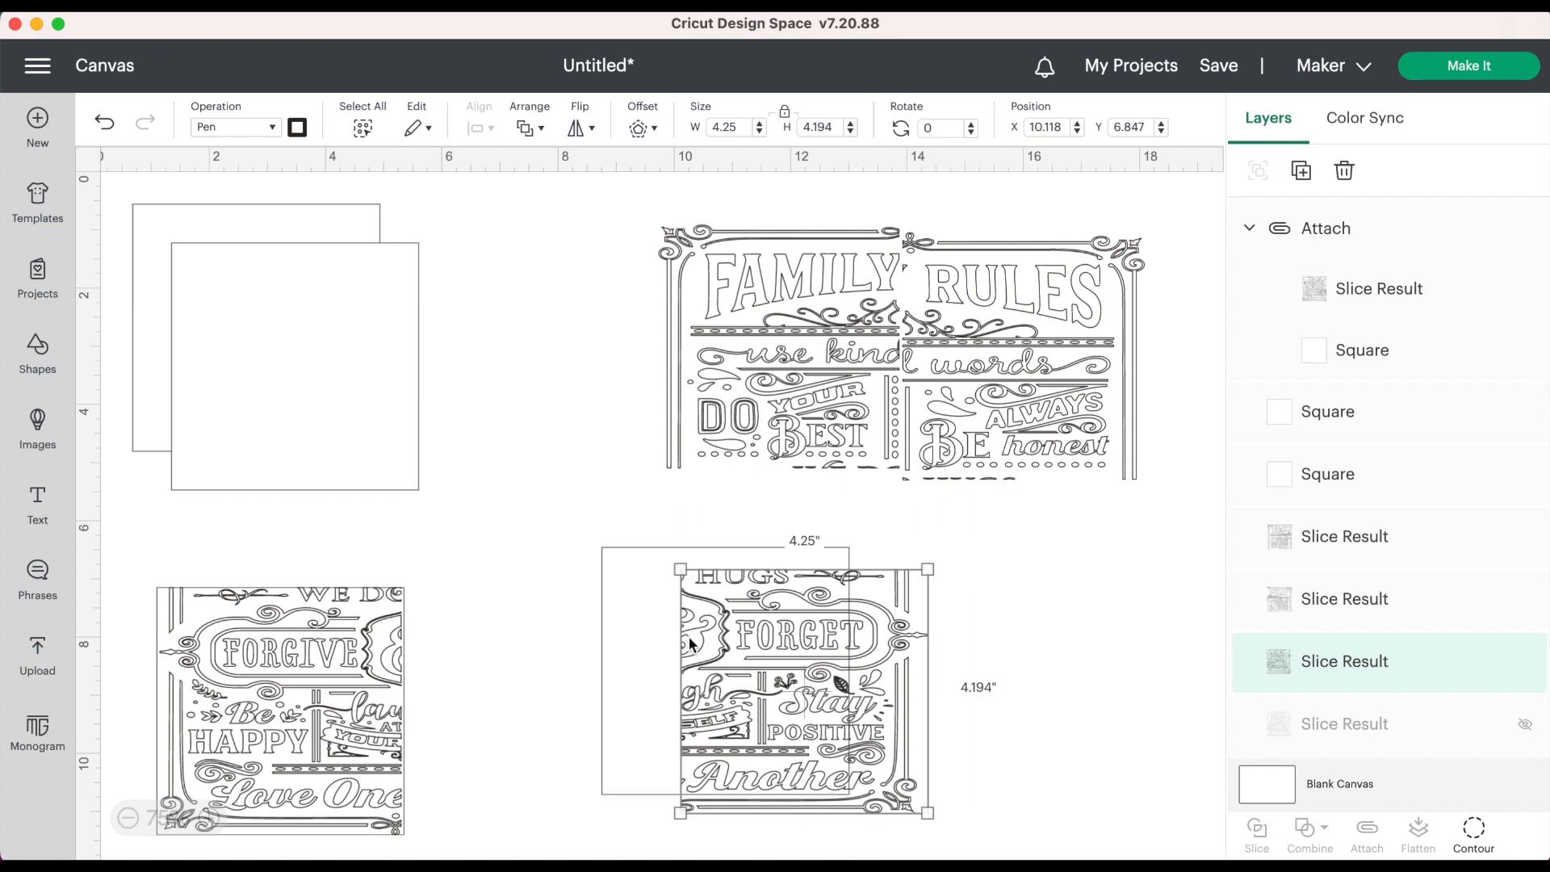
# Step: Attach the lower-right quarter centred on its square and move the tile beside the lower-left tile
pyautogui.moveTo(1013, 572); pyautogui.dragTo(768, 612)
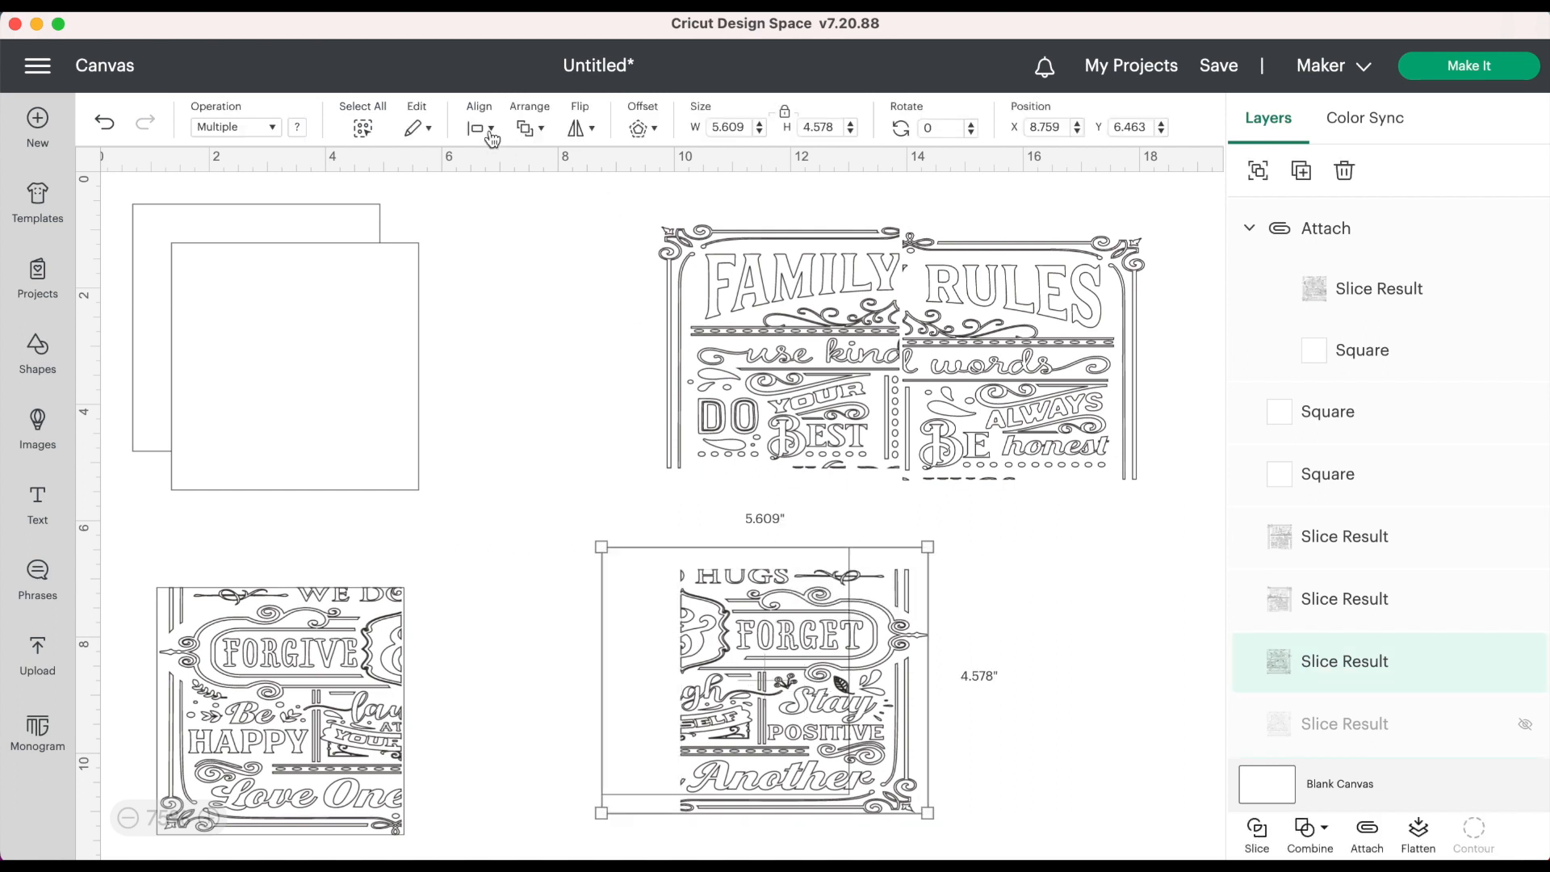
pyautogui.click(480, 128)
pyautogui.click(544, 356)
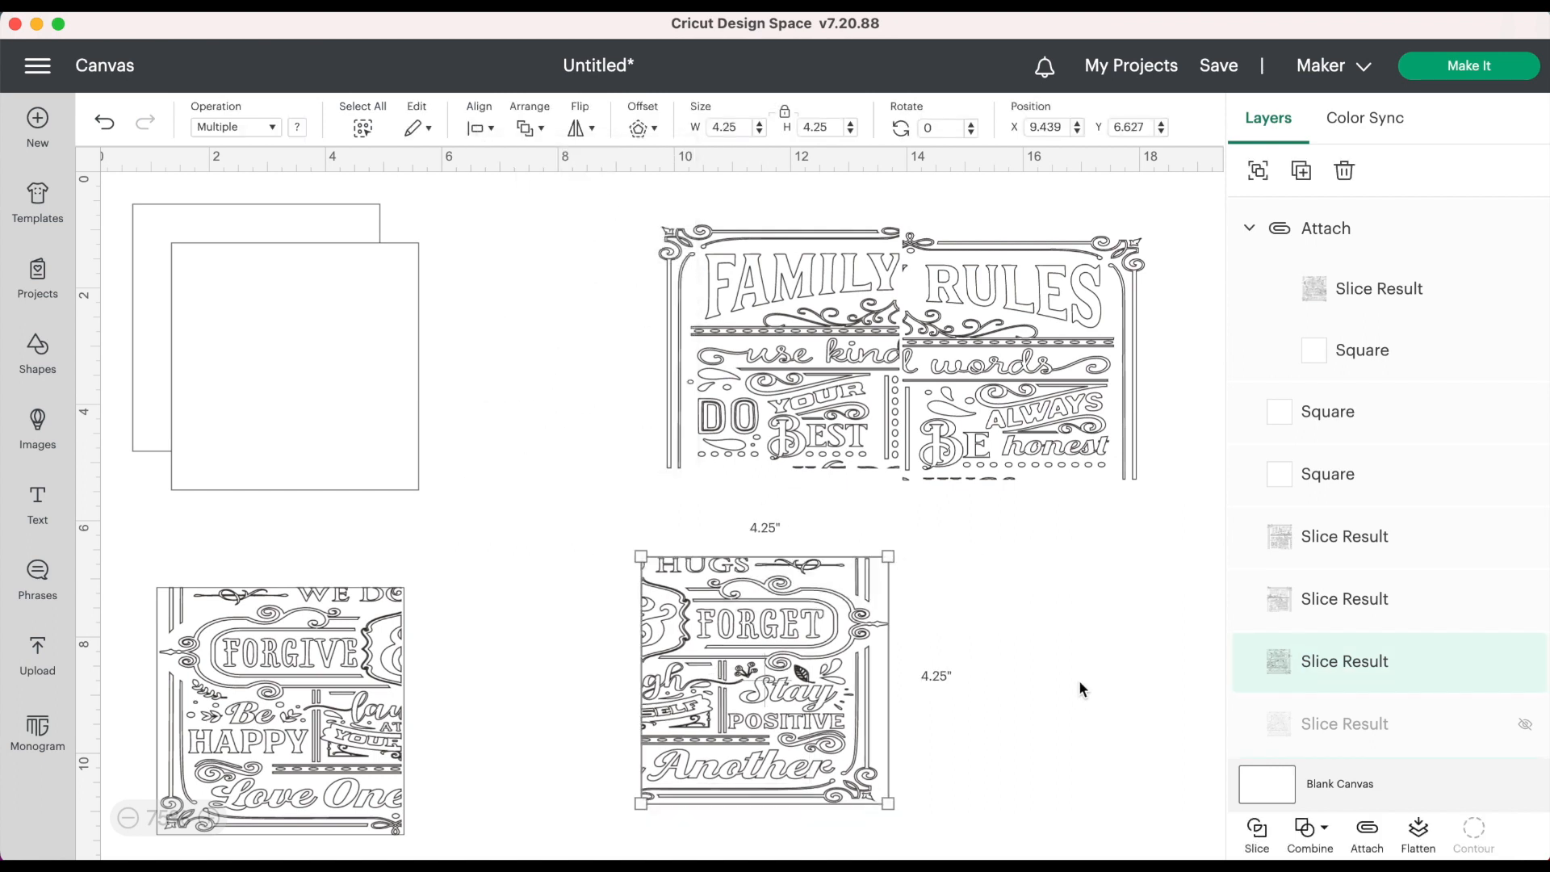
pyautogui.click(1367, 832)
pyautogui.moveTo(841, 677); pyautogui.dragTo(617, 709)
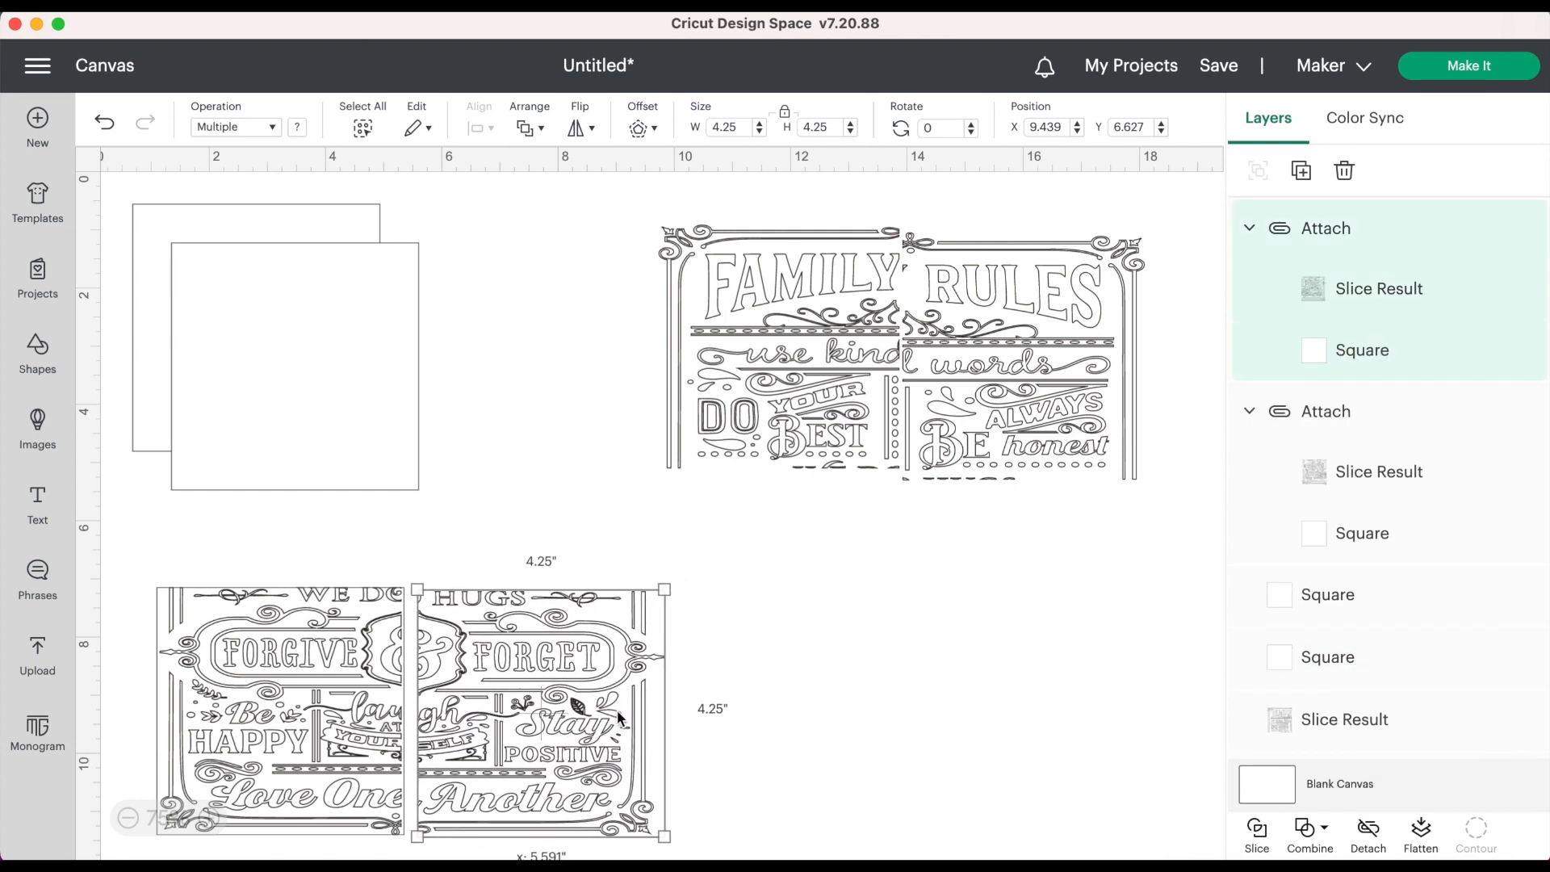
# Step: Send the front one of the two remaining squares to the back and place the upper-right "Rules" quarter over it
pyautogui.click(396, 436)
pyautogui.click(529, 127)
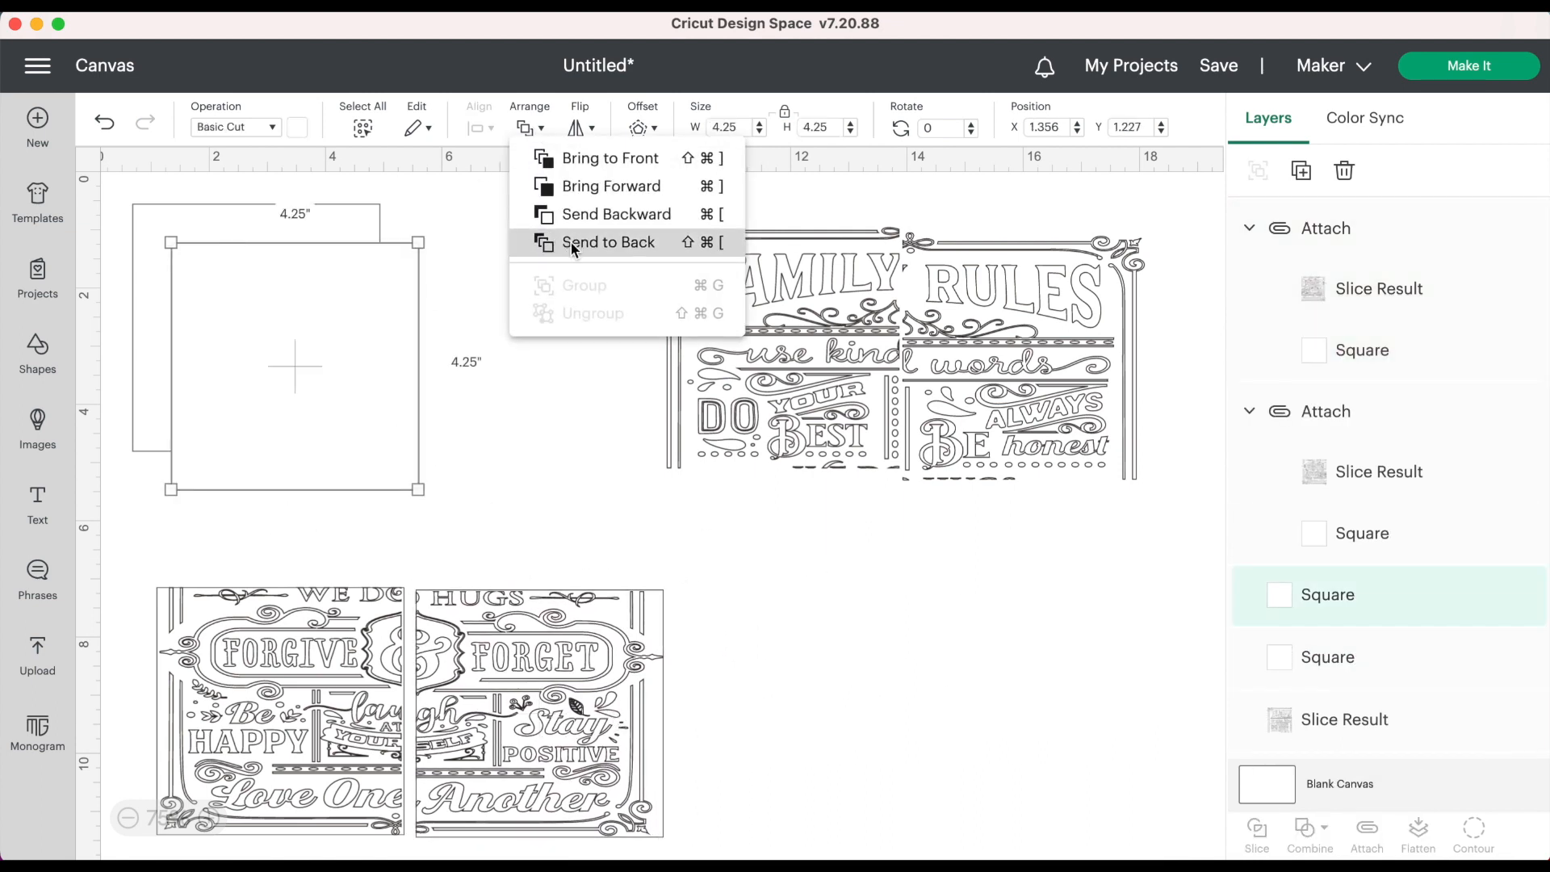
pyautogui.click(573, 244)
pyautogui.moveTo(417, 467); pyautogui.dragTo(930, 711)
pyautogui.moveTo(1027, 457); pyautogui.dragTo(888, 715)
# Step: Centre the upper-right "Rules" quarter on its square and attach the two
pyautogui.moveTo(933, 787); pyautogui.dragTo(832, 693)
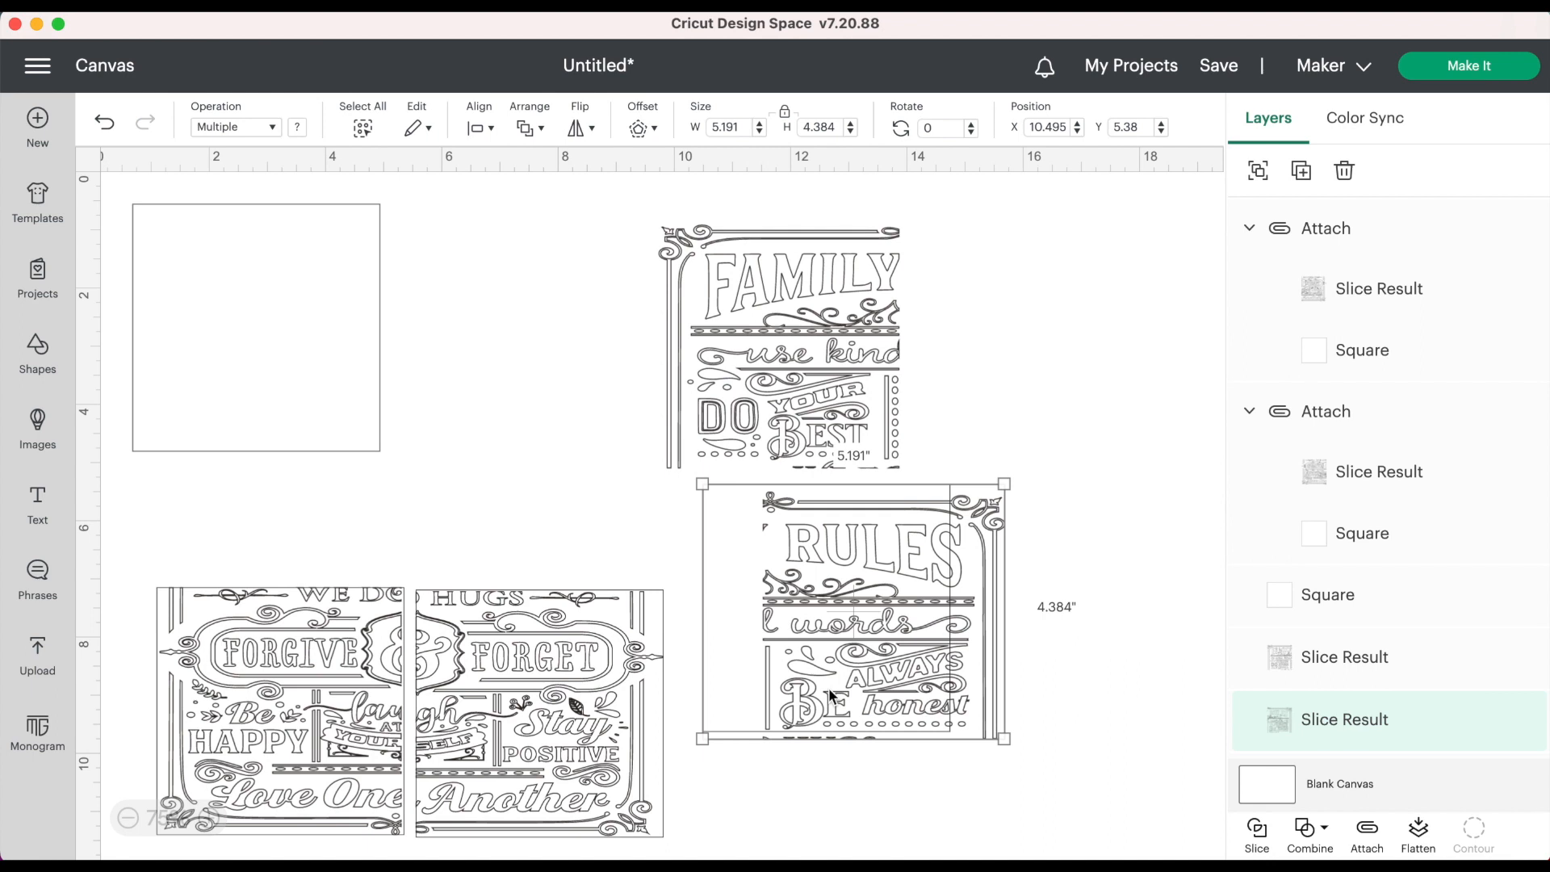
pyautogui.click(480, 128)
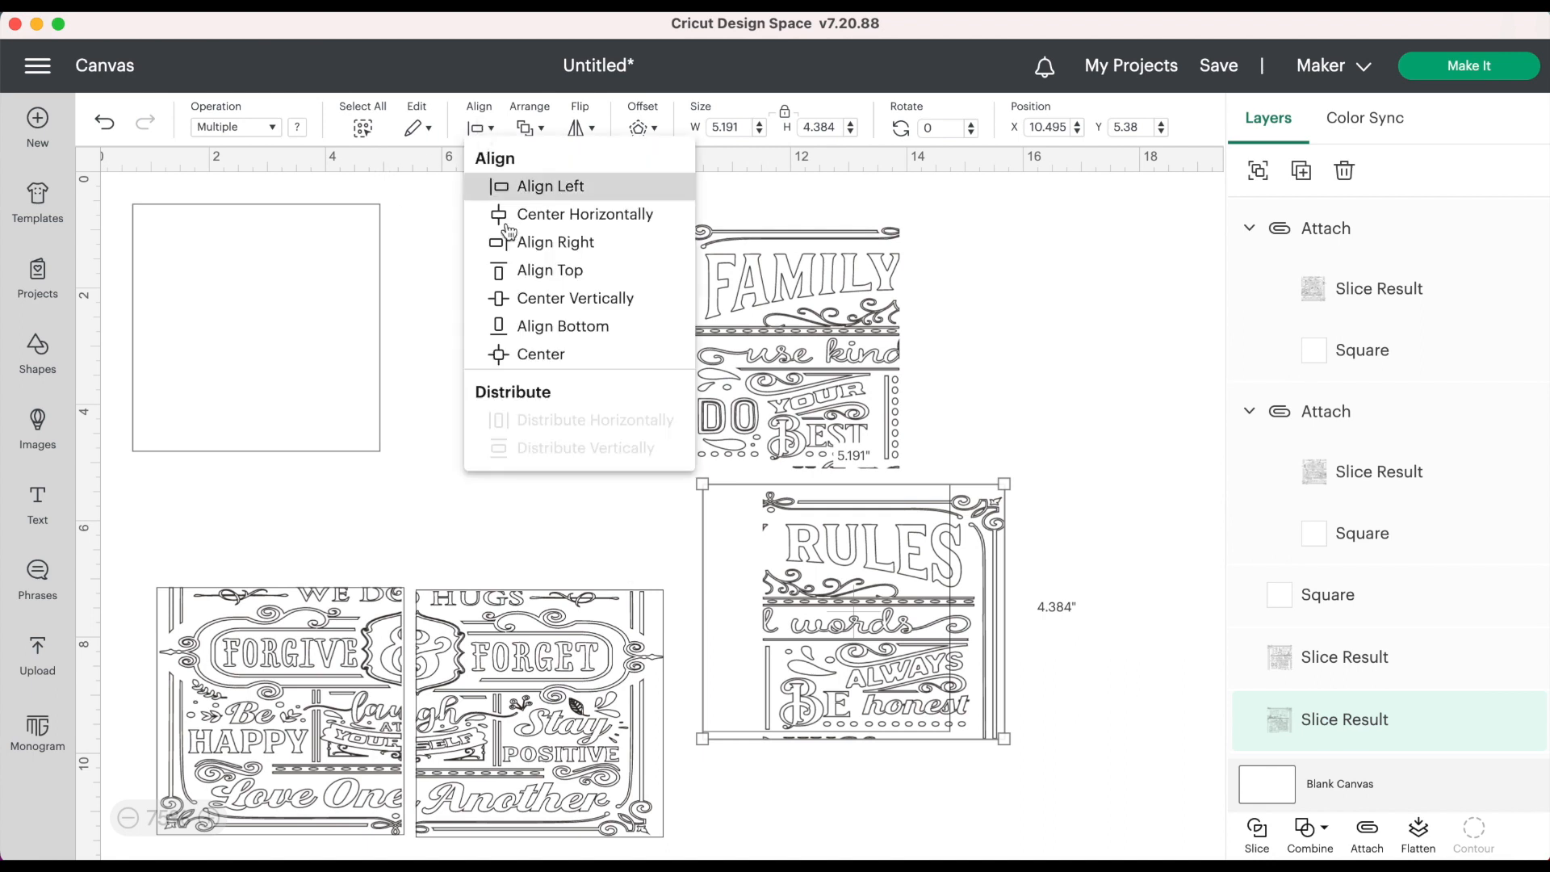
pyautogui.click(547, 355)
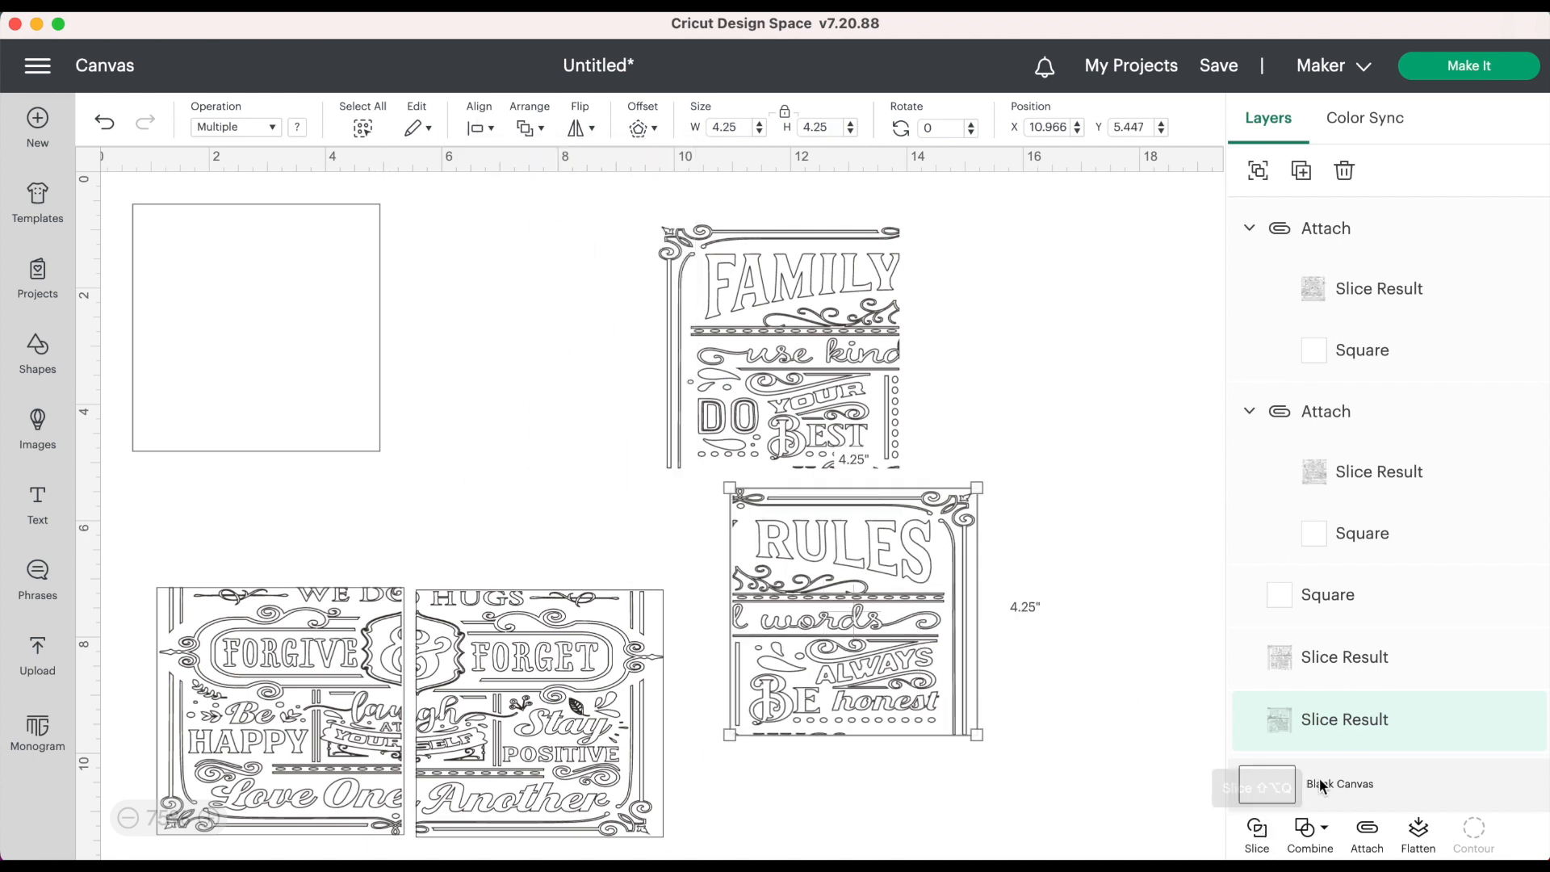
pyautogui.click(1367, 830)
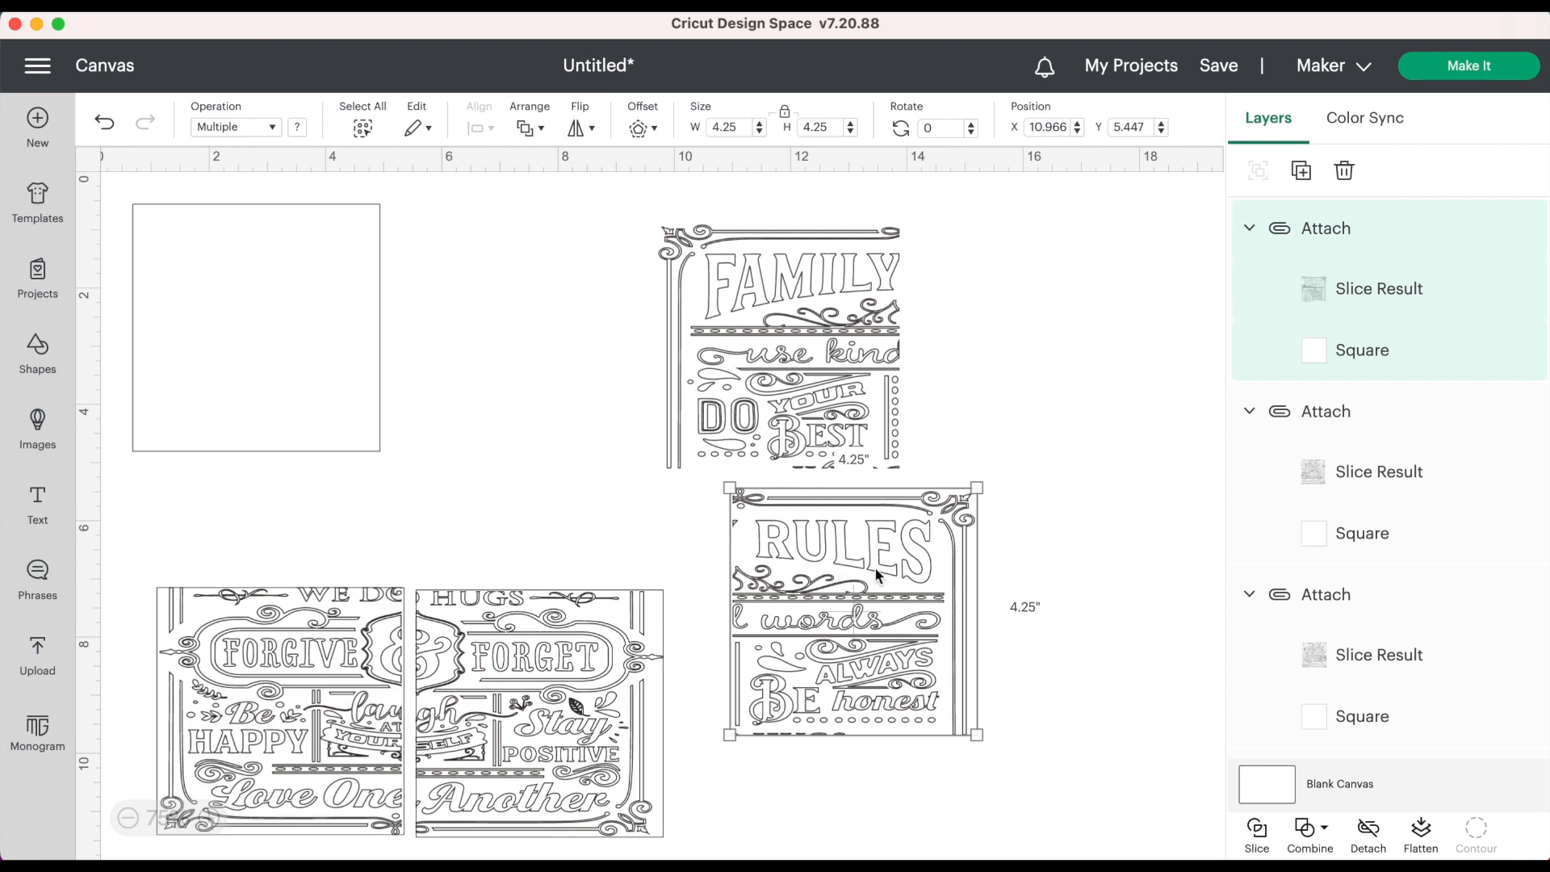
# Step: Send the last square to the back and place the upper-left "Family" quarter over it
pyautogui.click(300, 285)
pyautogui.click(530, 127)
pyautogui.click(581, 246)
pyautogui.moveTo(859, 332); pyautogui.dragTo(412, 331)
# Step: Centre the upper-left "Family" quarter on its square and attach the two
pyautogui.moveTo(531, 301); pyautogui.dragTo(264, 257)
pyautogui.click(485, 128)
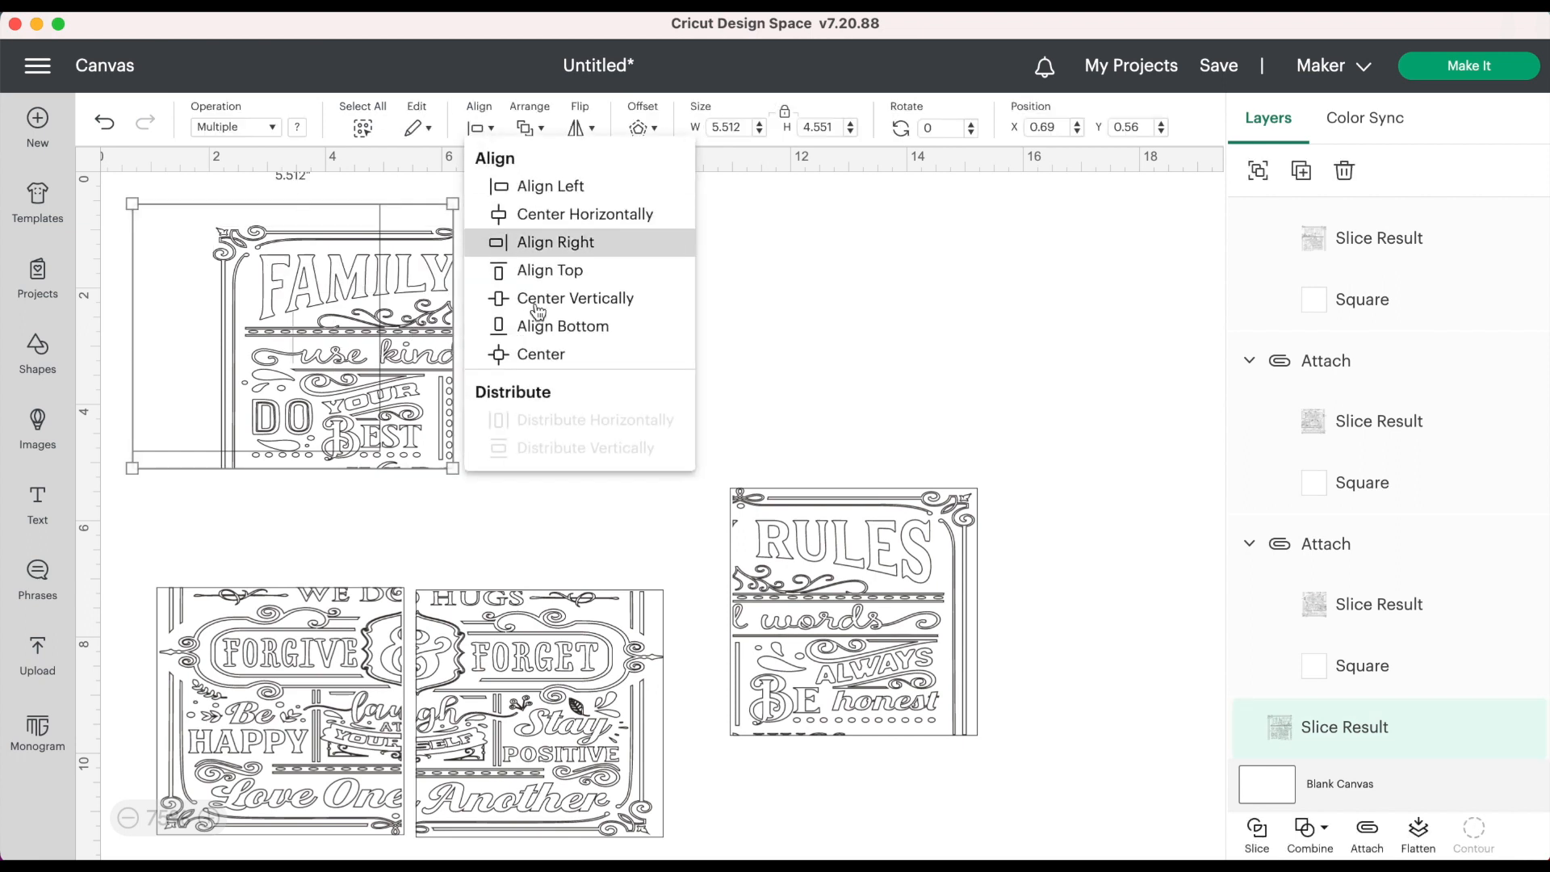
pyautogui.click(541, 351)
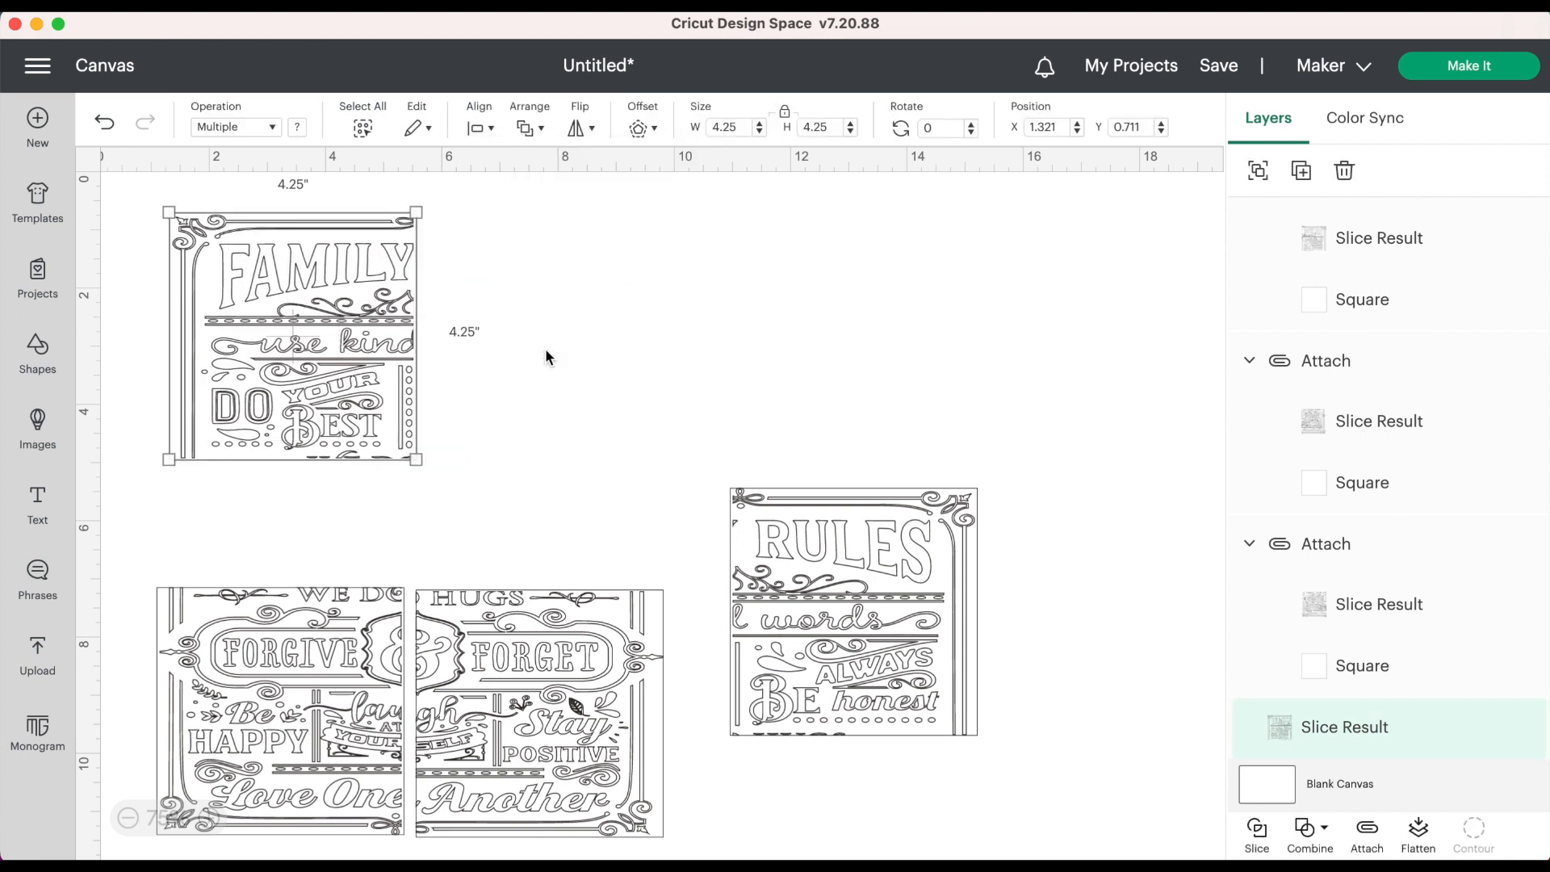
pyautogui.click(1367, 829)
pyautogui.click(426, 287)
# Step: Arrange the four attached tiles in a two-by-two grid that reassembles the Family Rules design
pyautogui.moveTo(311, 283); pyautogui.dragTo(308, 402)
pyautogui.moveTo(818, 512); pyautogui.dragTo(511, 366)
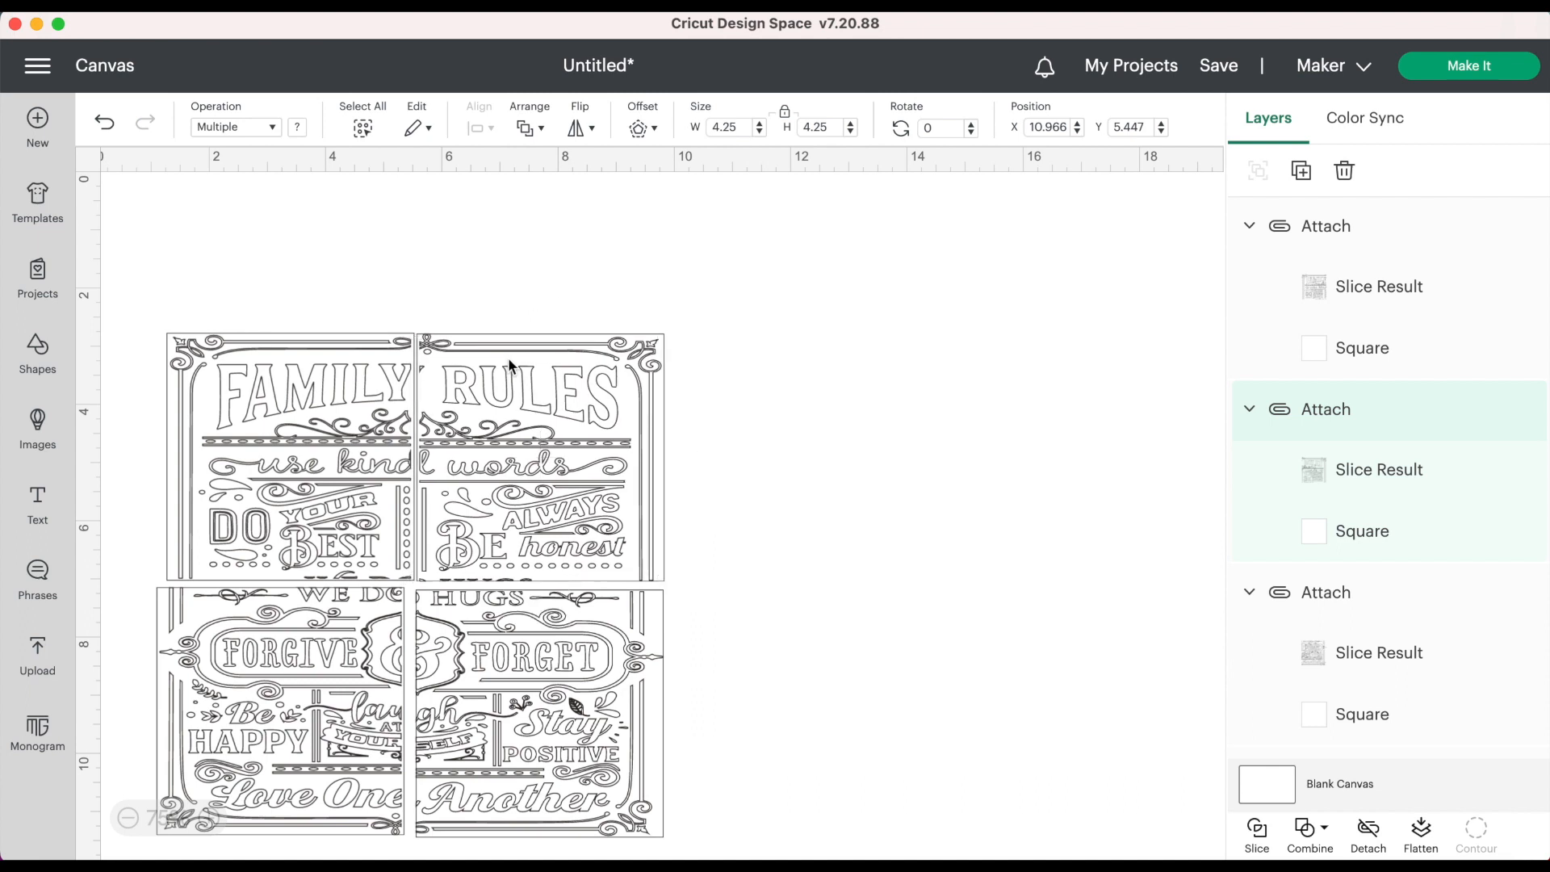
pyautogui.moveTo(387, 371); pyautogui.dragTo(373, 377)
pyautogui.moveTo(506, 390); pyautogui.dragTo(504, 399)
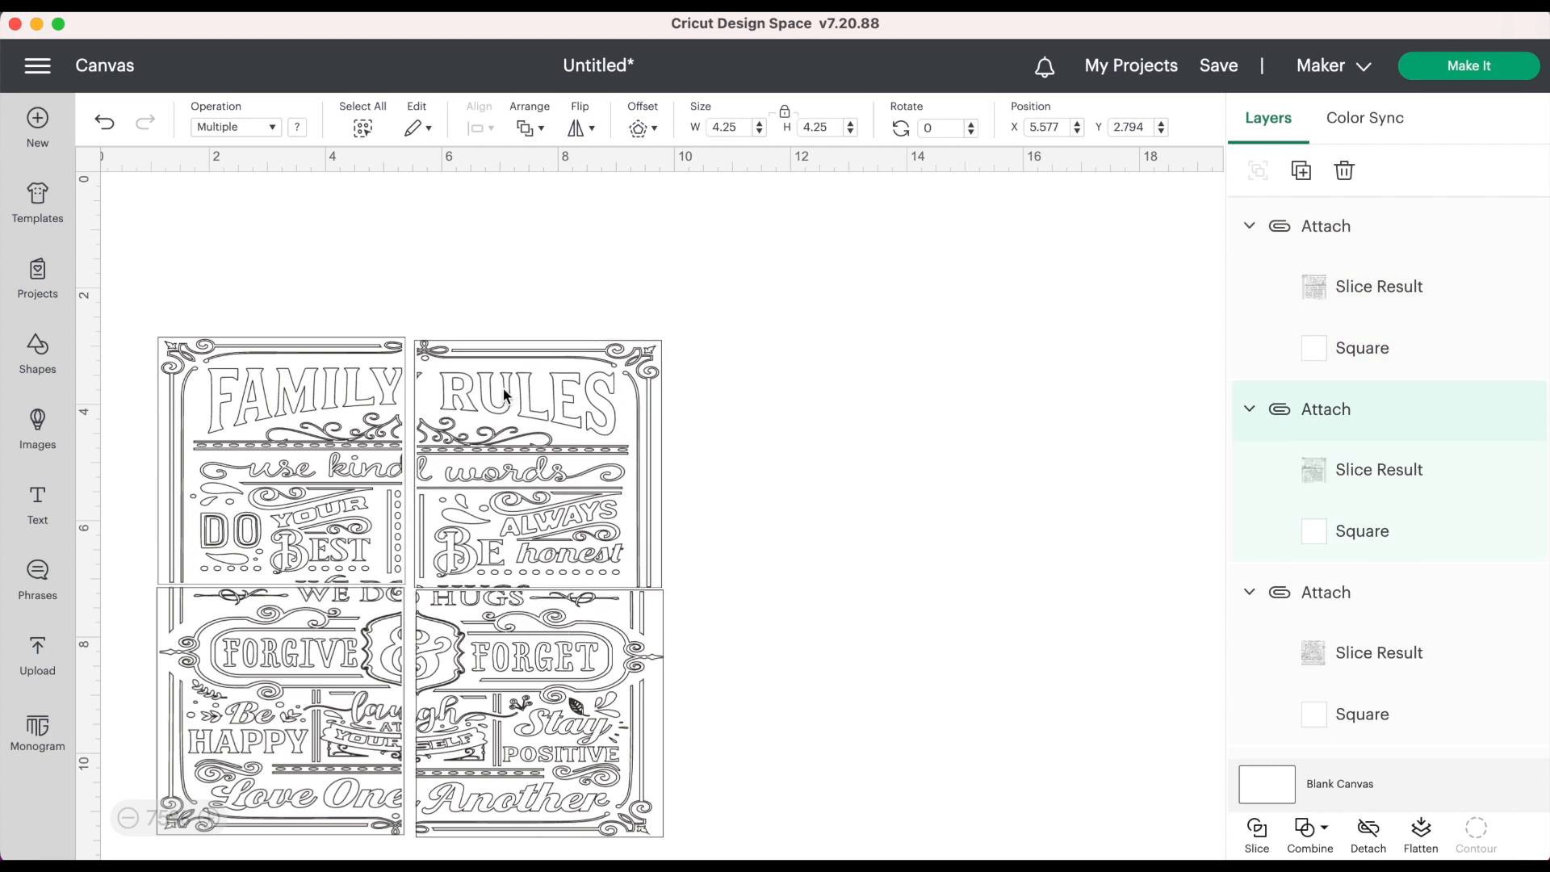
pyautogui.moveTo(543, 633); pyautogui.dragTo(533, 634)
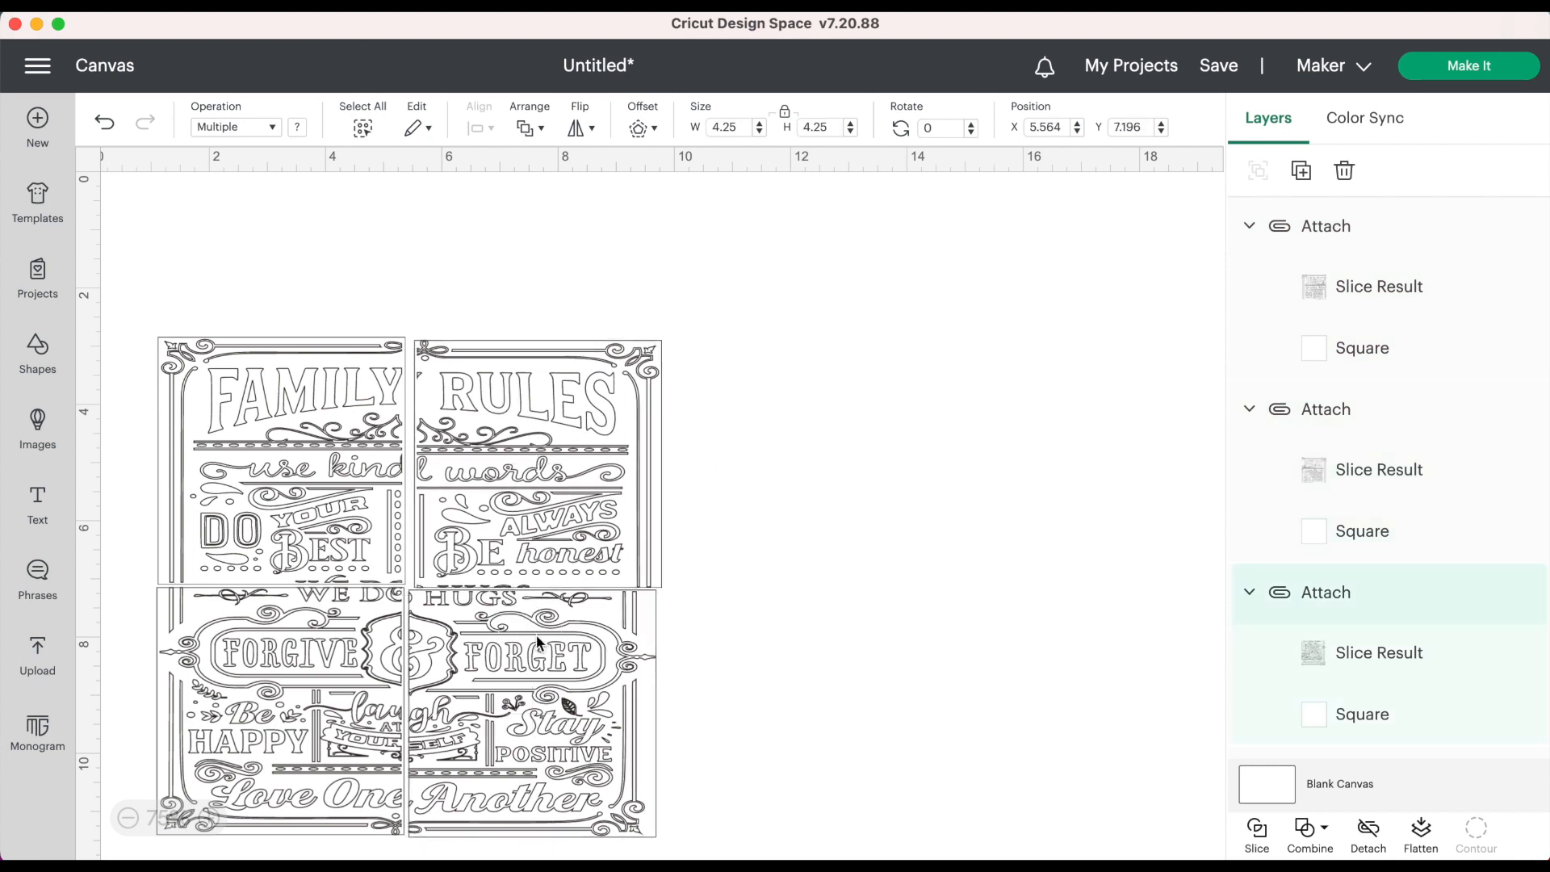
pyautogui.click(787, 462)
# Step: Save the project as "Family Rules Trivet Coaster Gift Idea" in the Christmas and Home Decor collections
pyautogui.click(1210, 71)
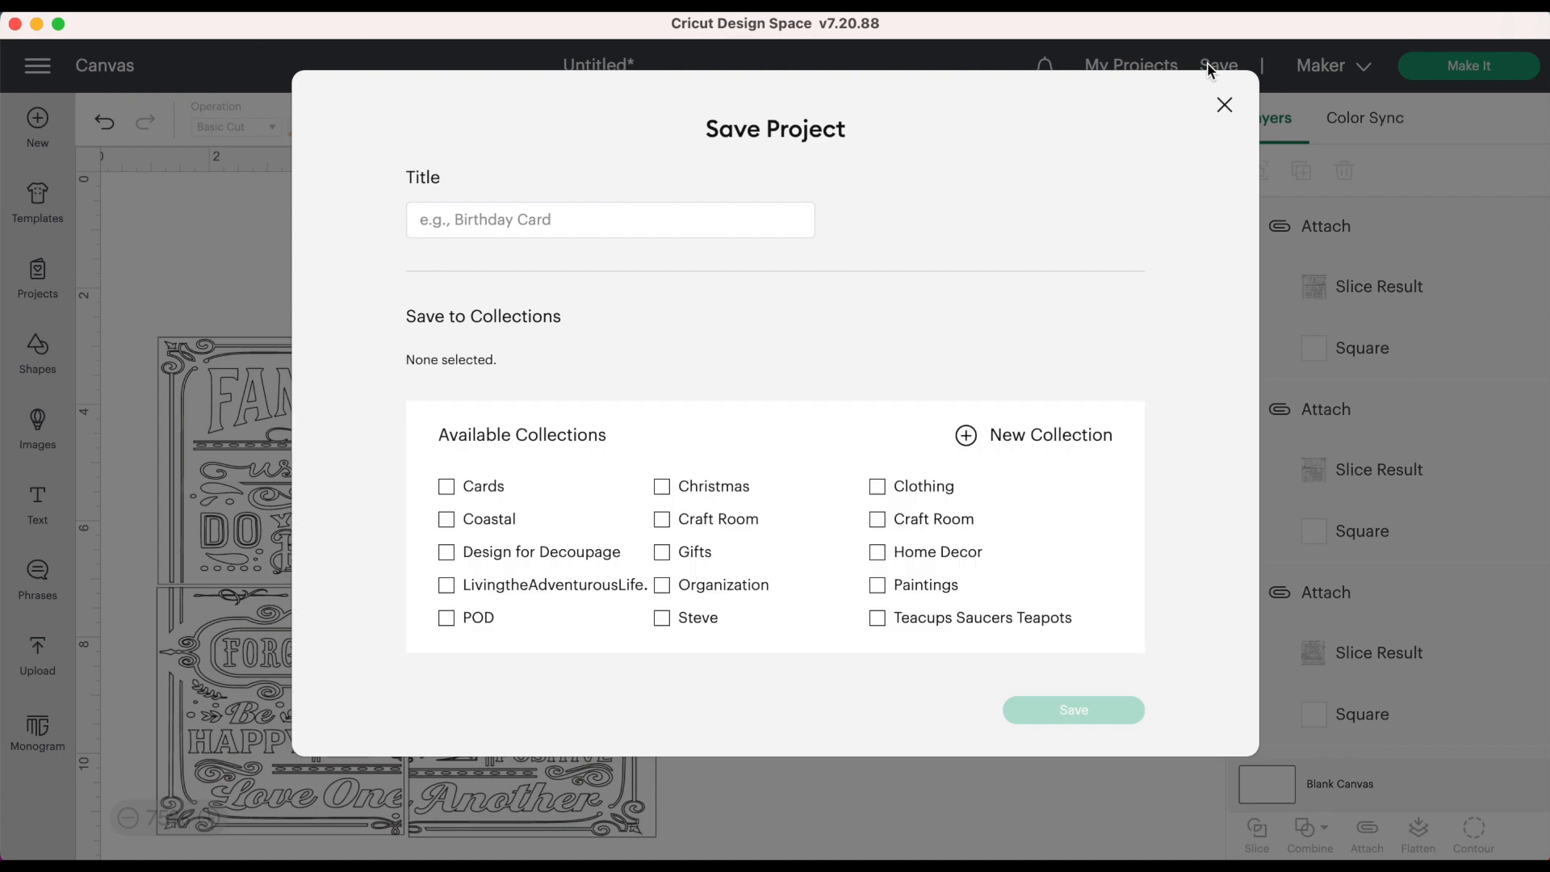
pyautogui.click(632, 223)
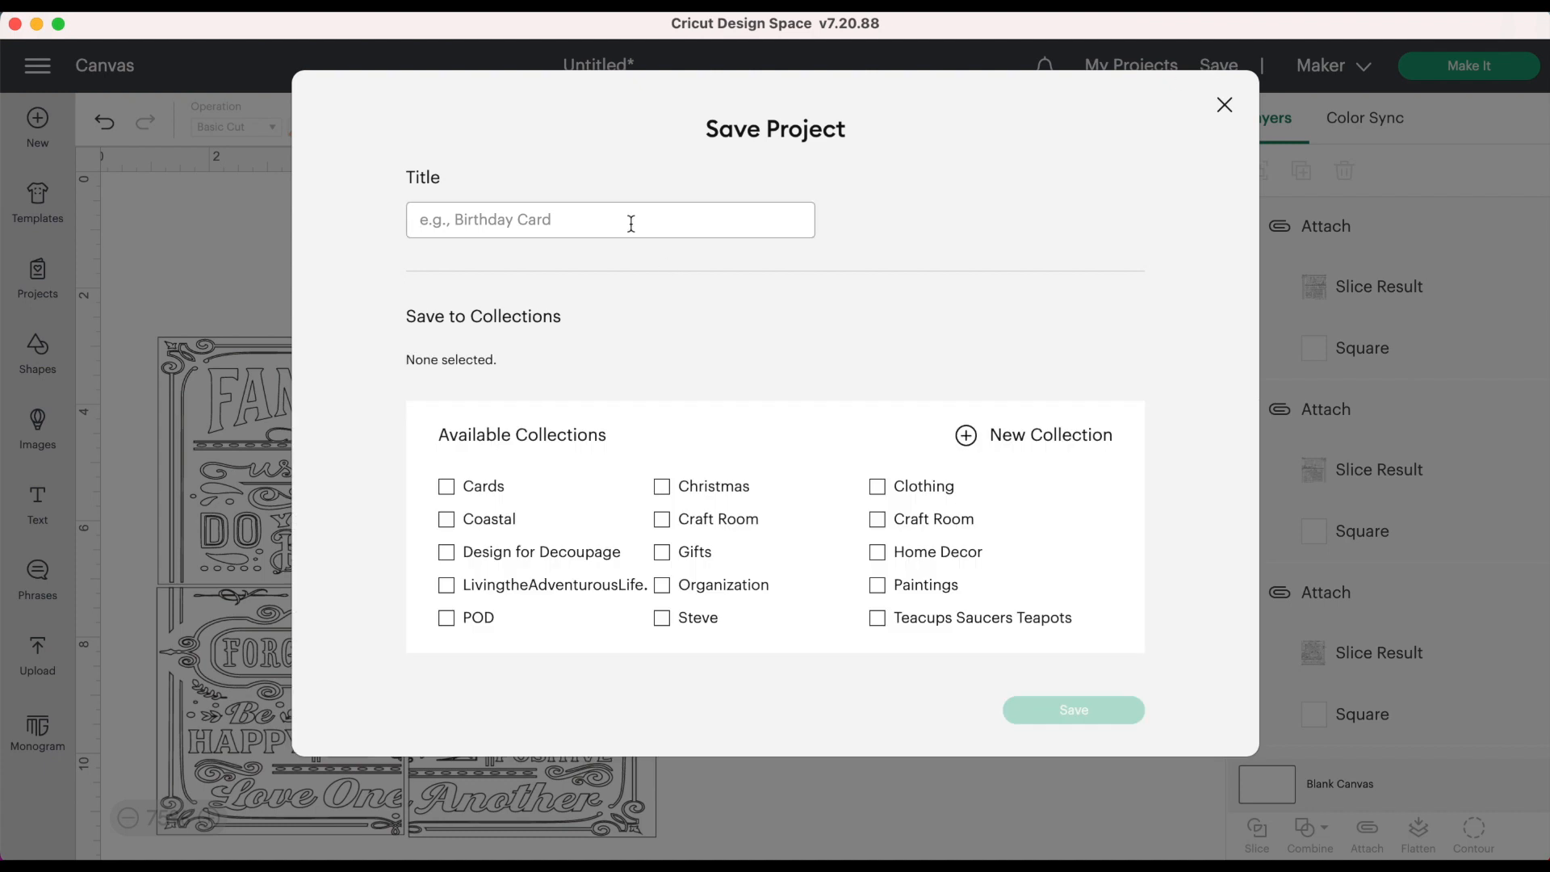
pyautogui.write('F')
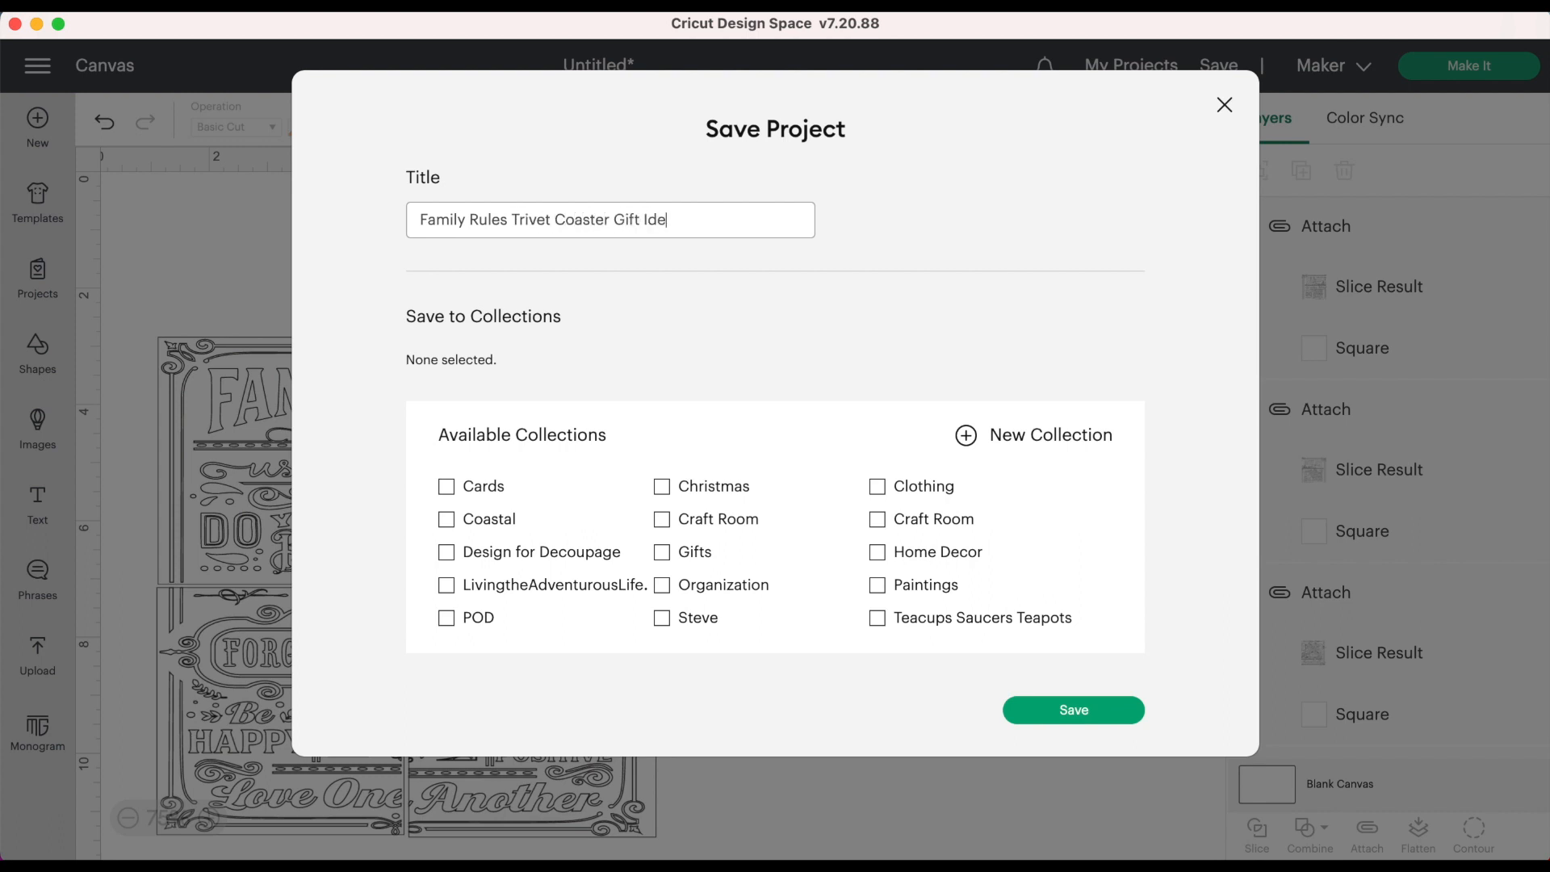
pyautogui.click(658, 487)
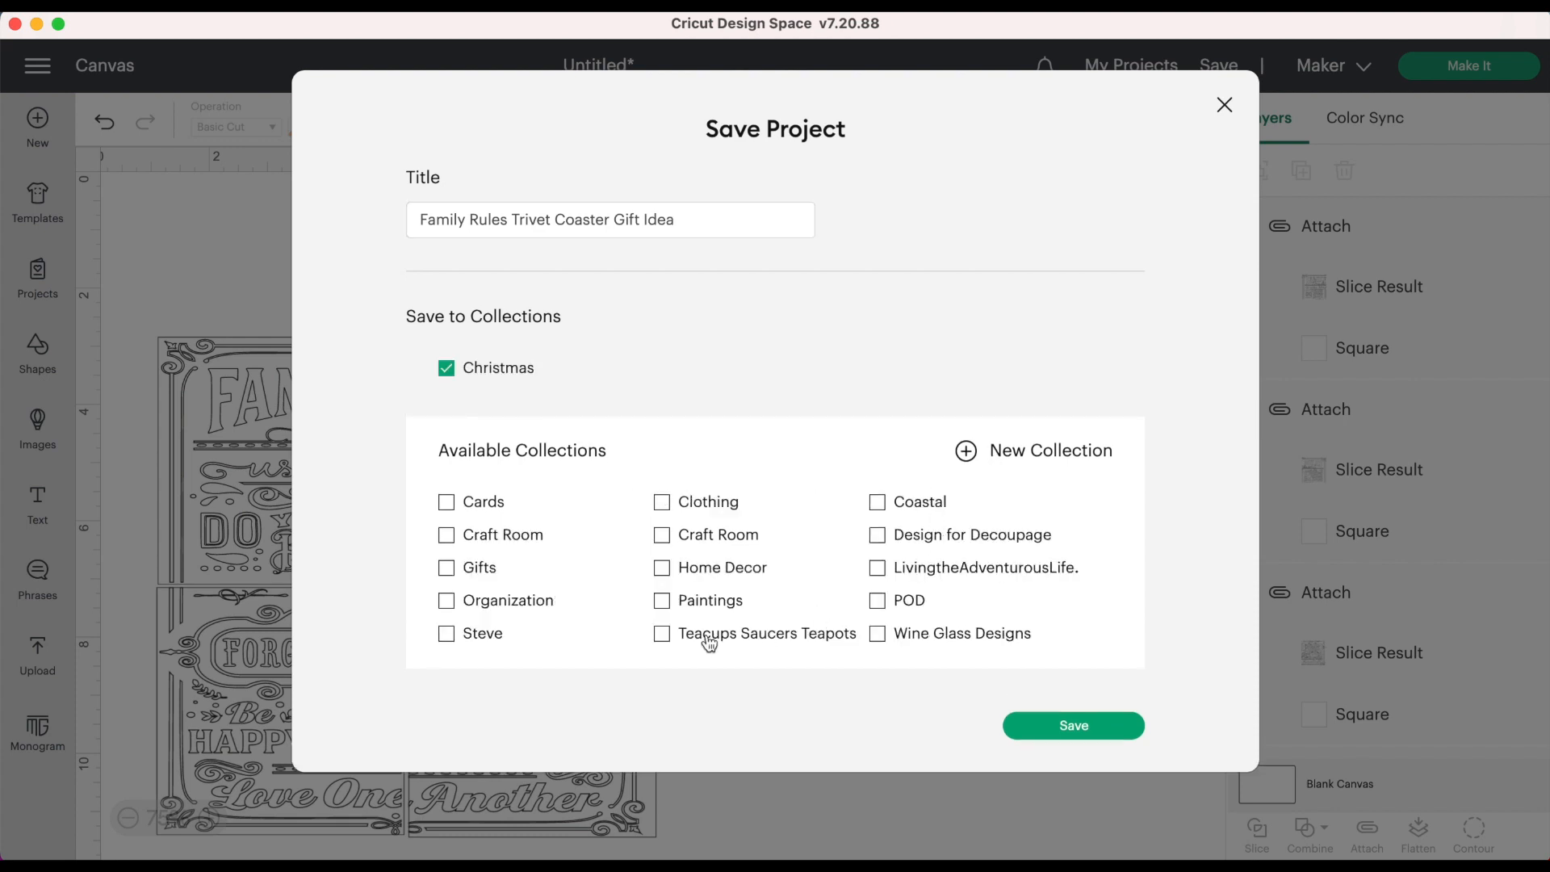
pyautogui.click(661, 568)
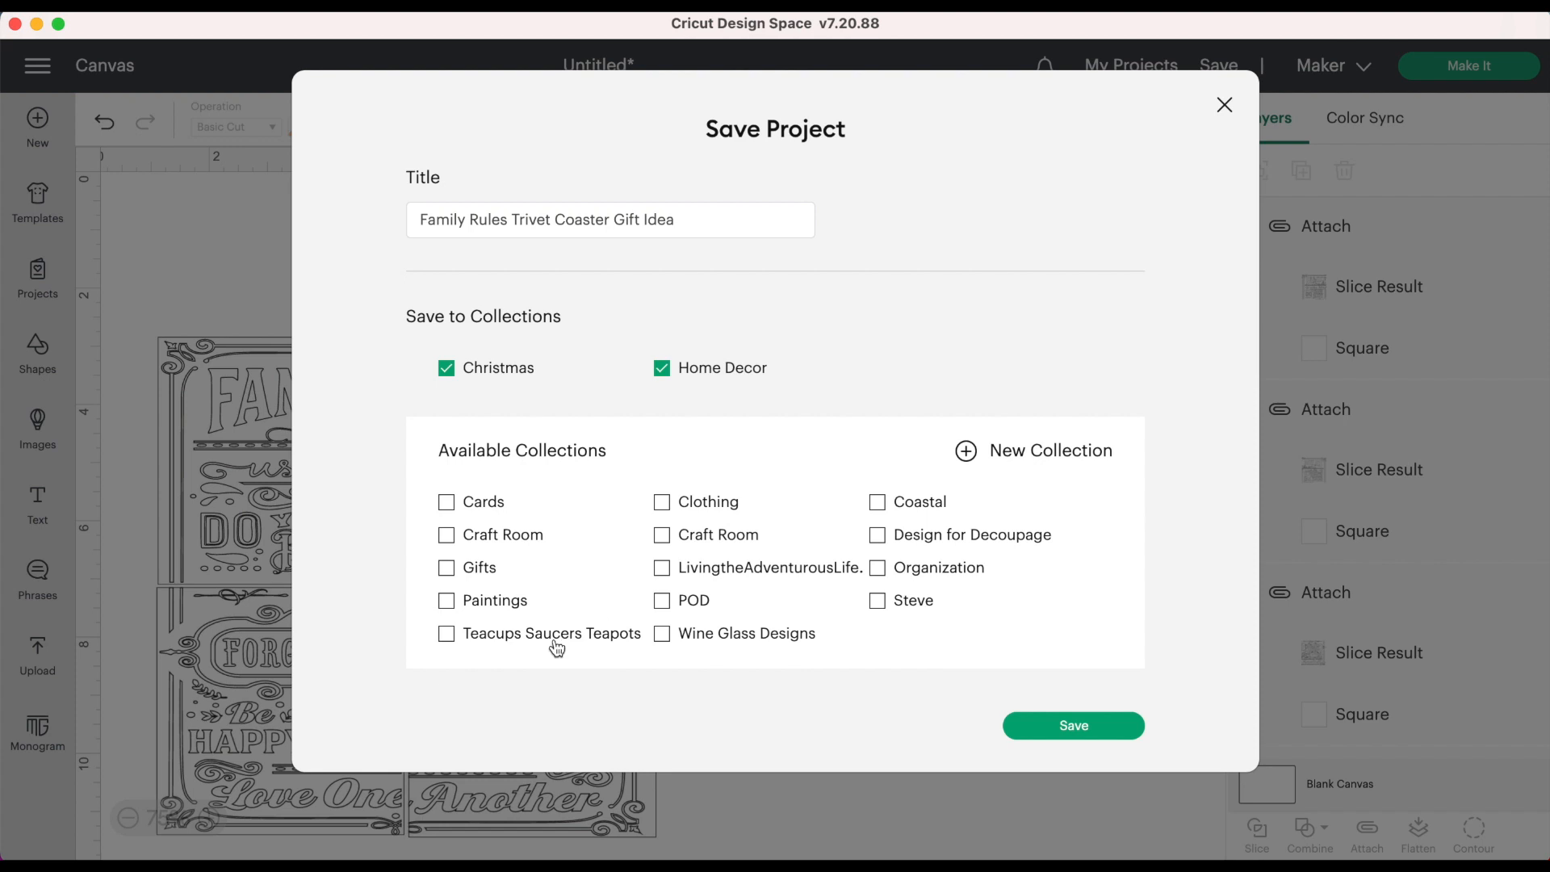
pyautogui.click(1052, 729)
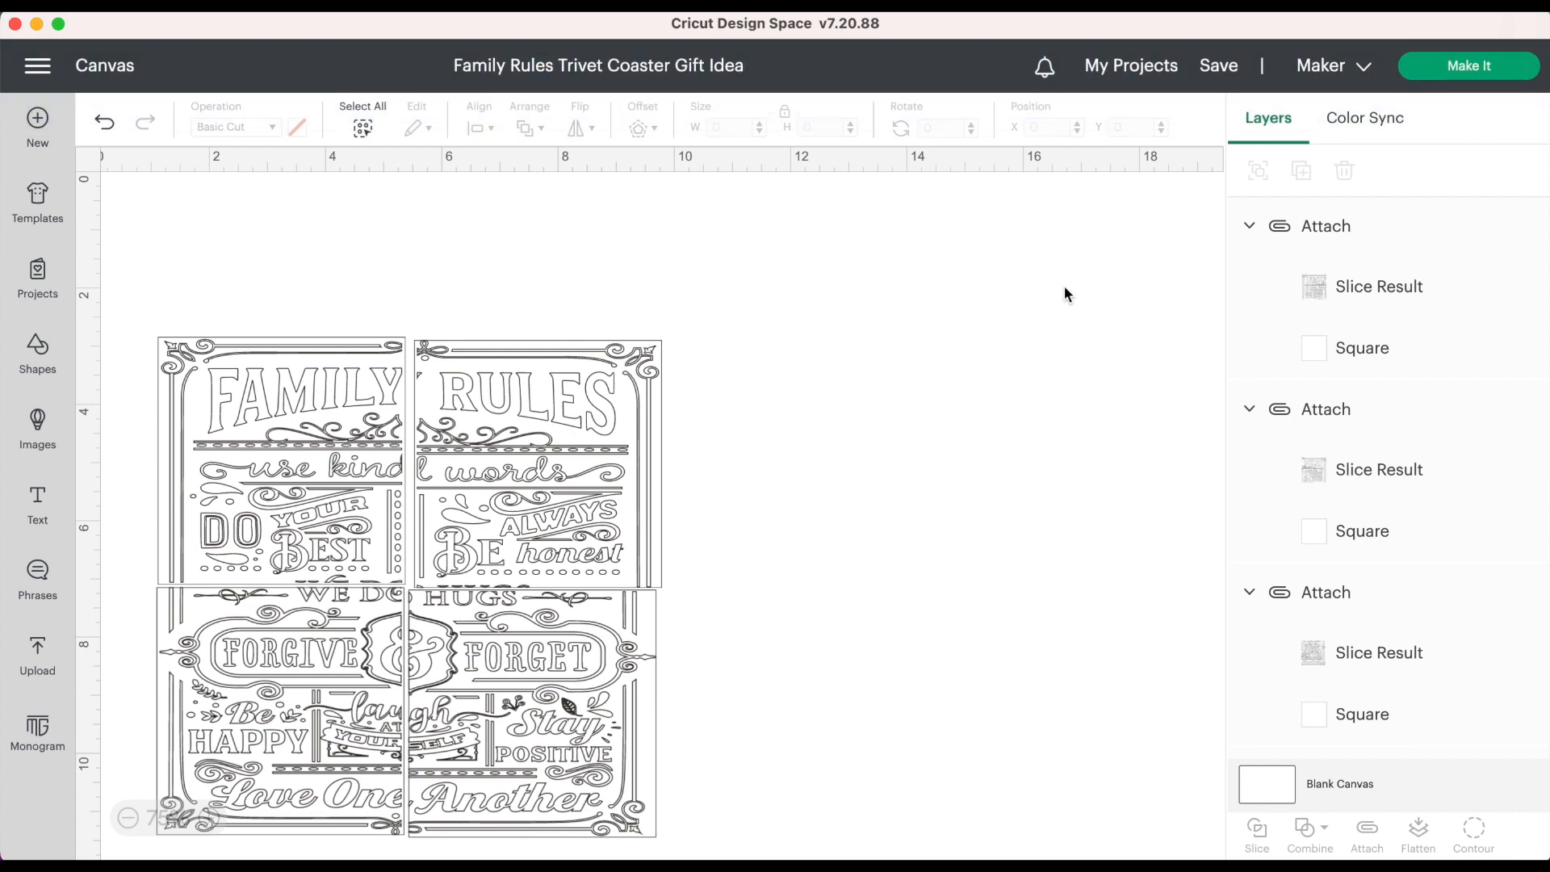
# Step: Check the operation types assigned to the drawing and the square in the upper-right "Rules" tile
pyautogui.click(564, 477)
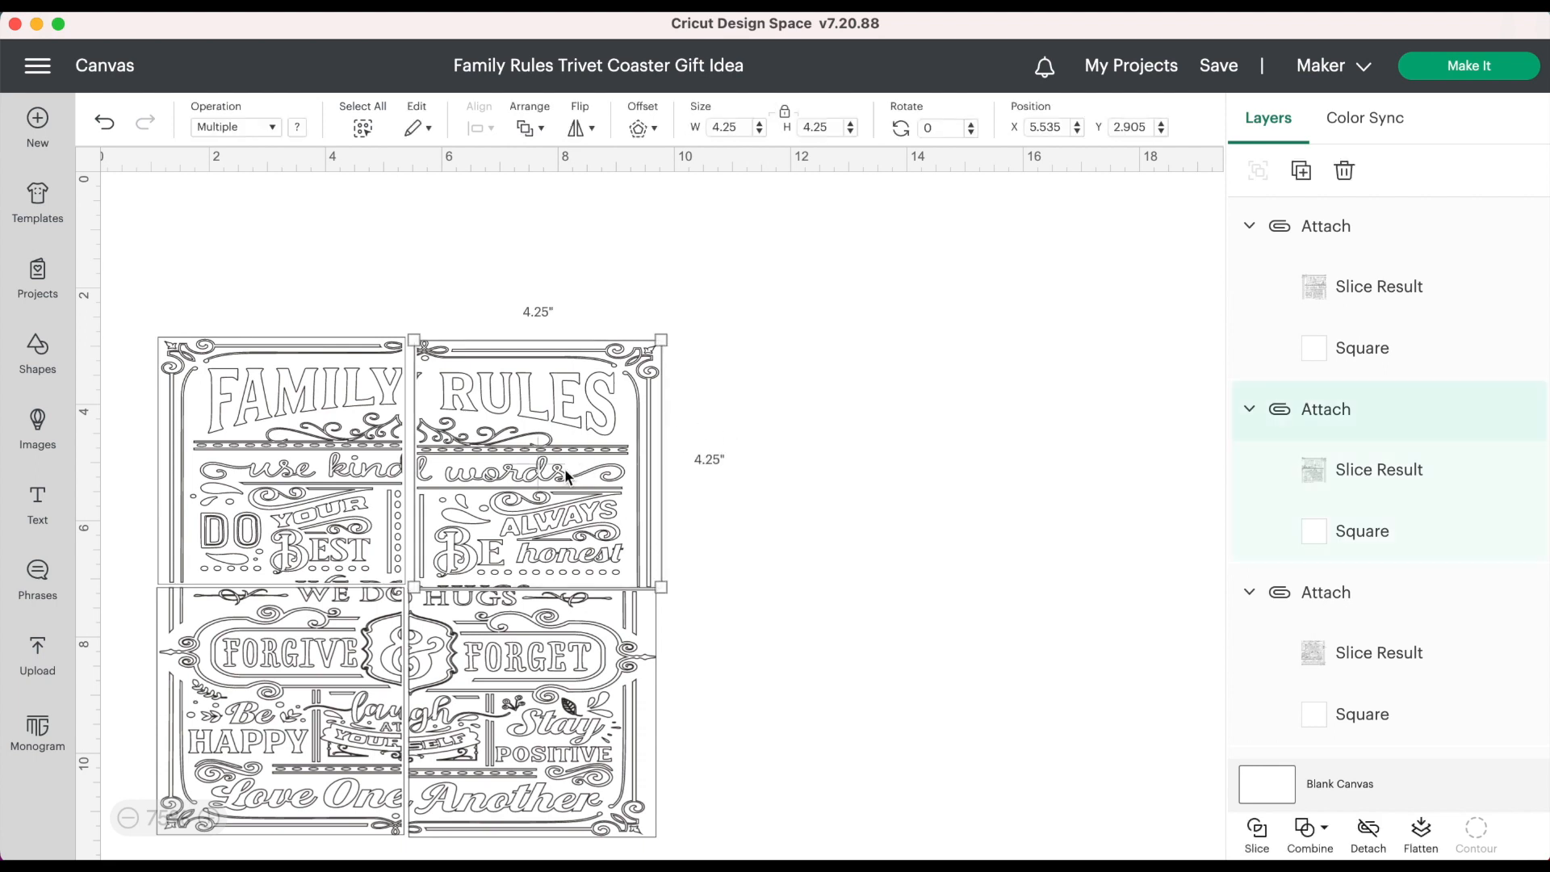
pyautogui.click(1312, 485)
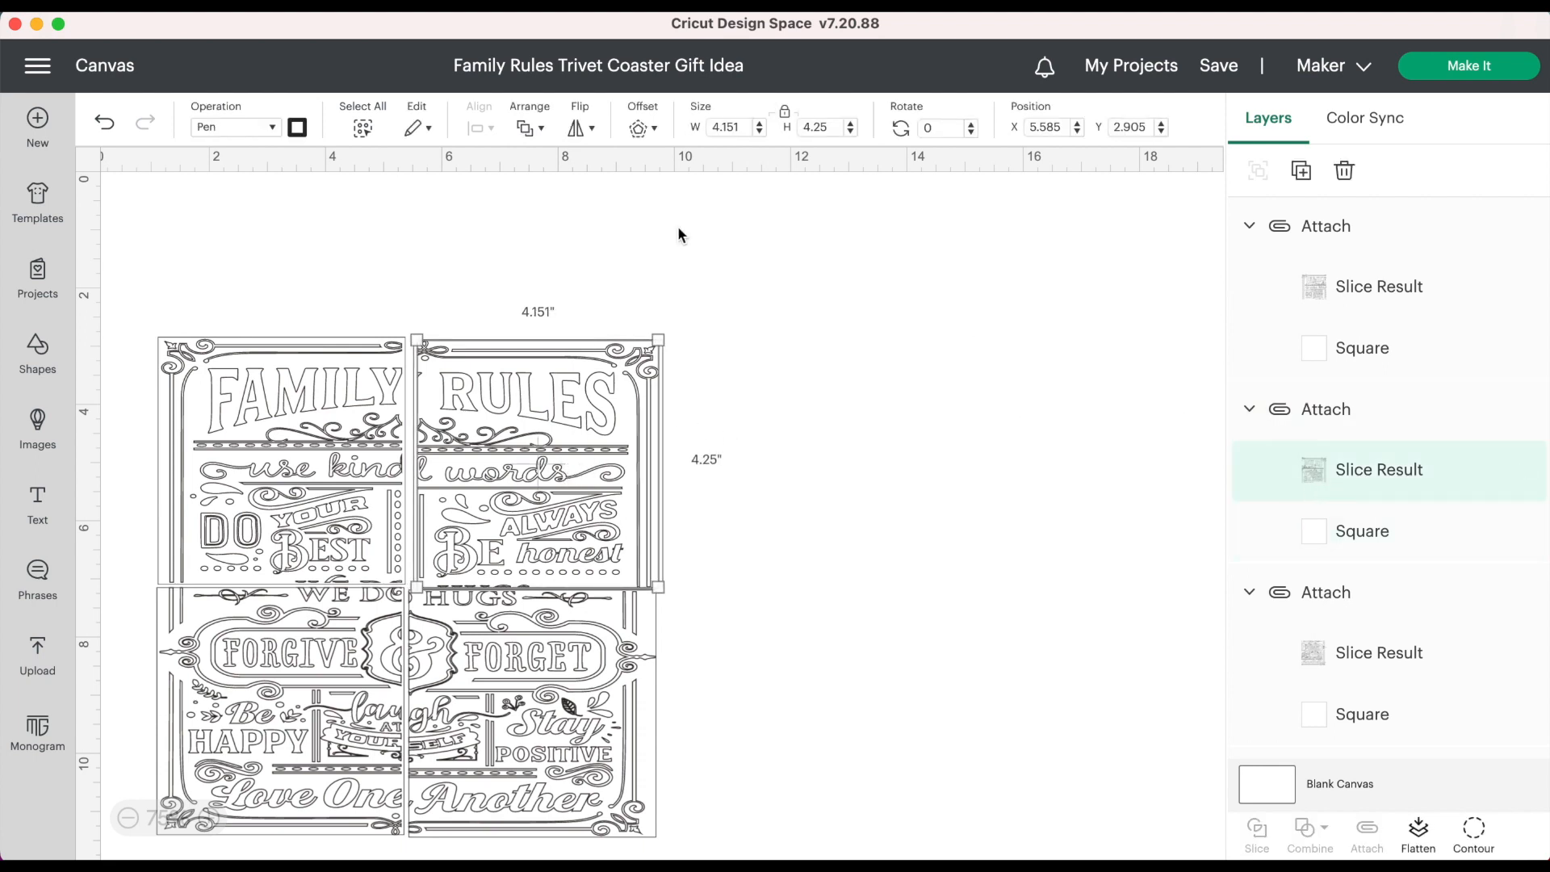
pyautogui.click(273, 128)
pyautogui.click(521, 195)
pyautogui.click(1364, 532)
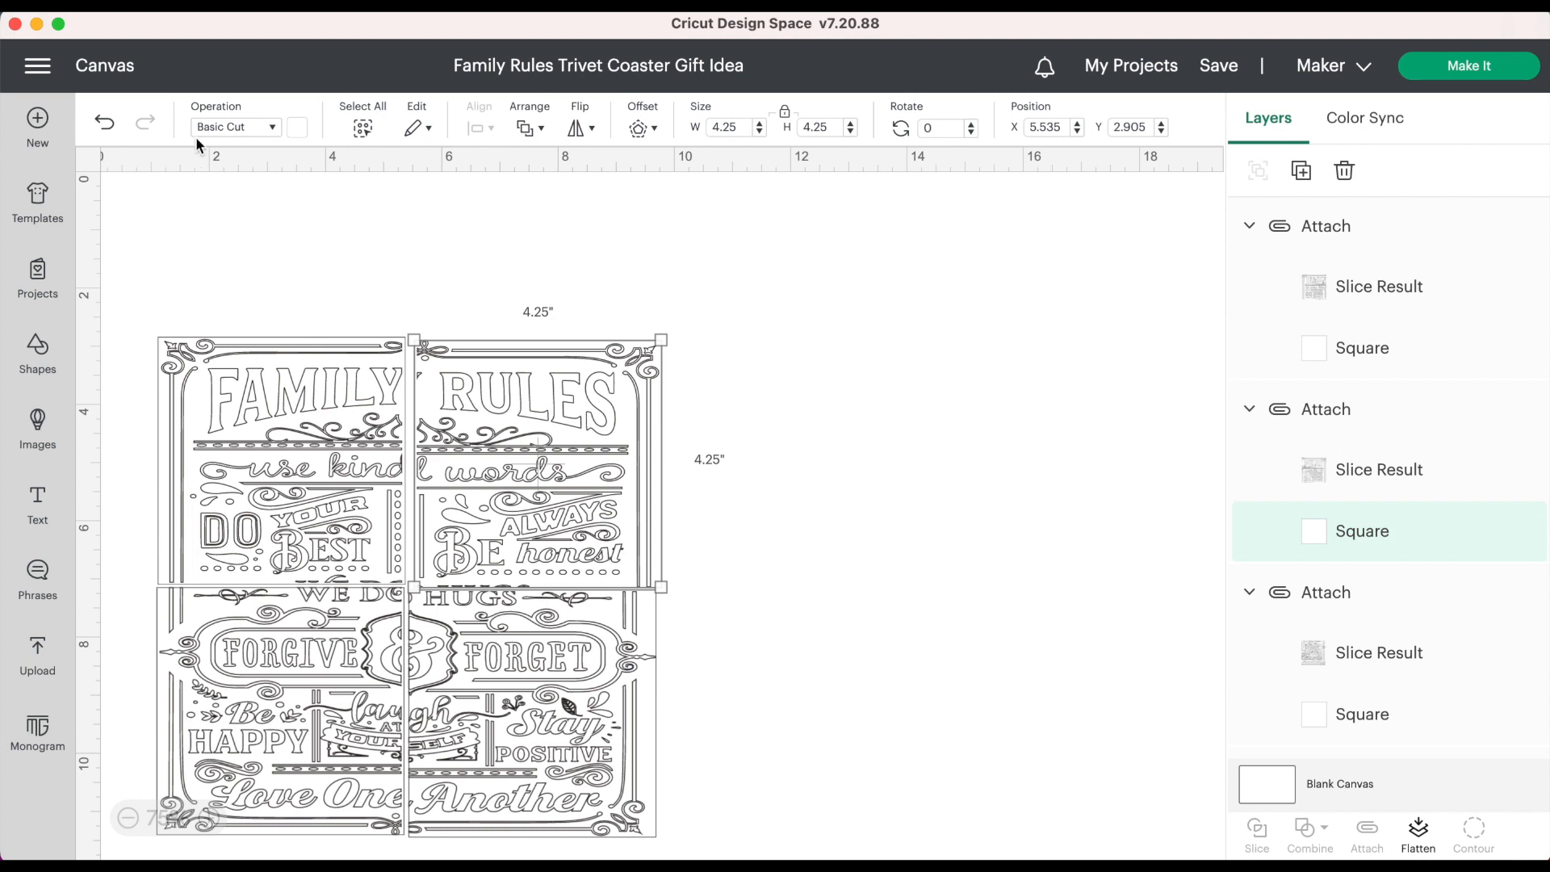
pyautogui.click(1125, 370)
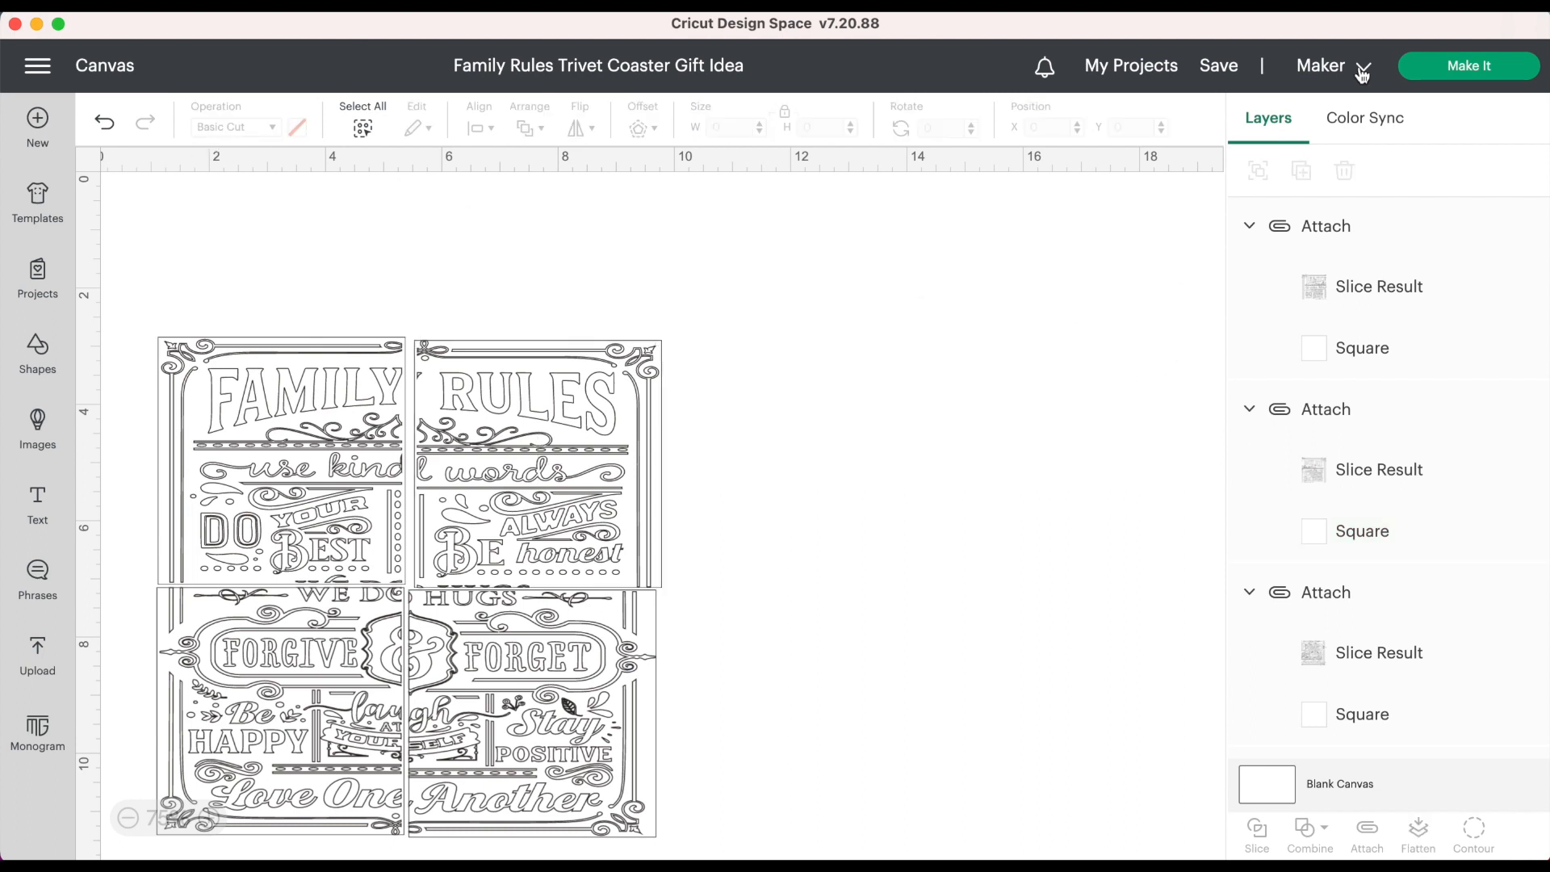
# Step: Send the project to mat preparation with On Mat loading and set the material size to 8.5 in x 11 in (Letter)
pyautogui.click(1467, 72)
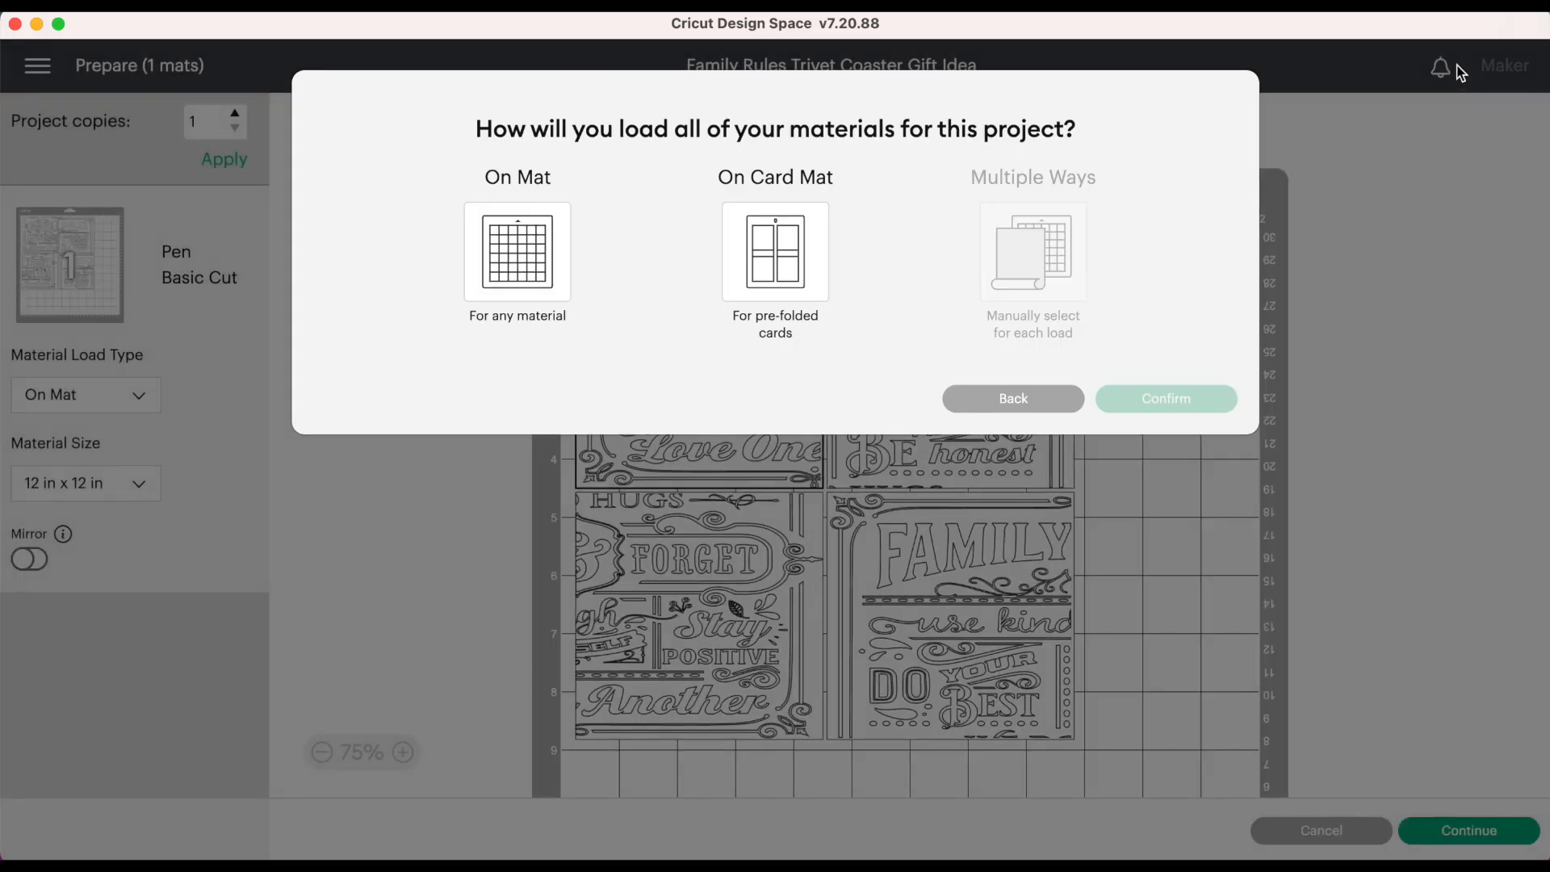
pyautogui.click(532, 260)
pyautogui.click(1131, 475)
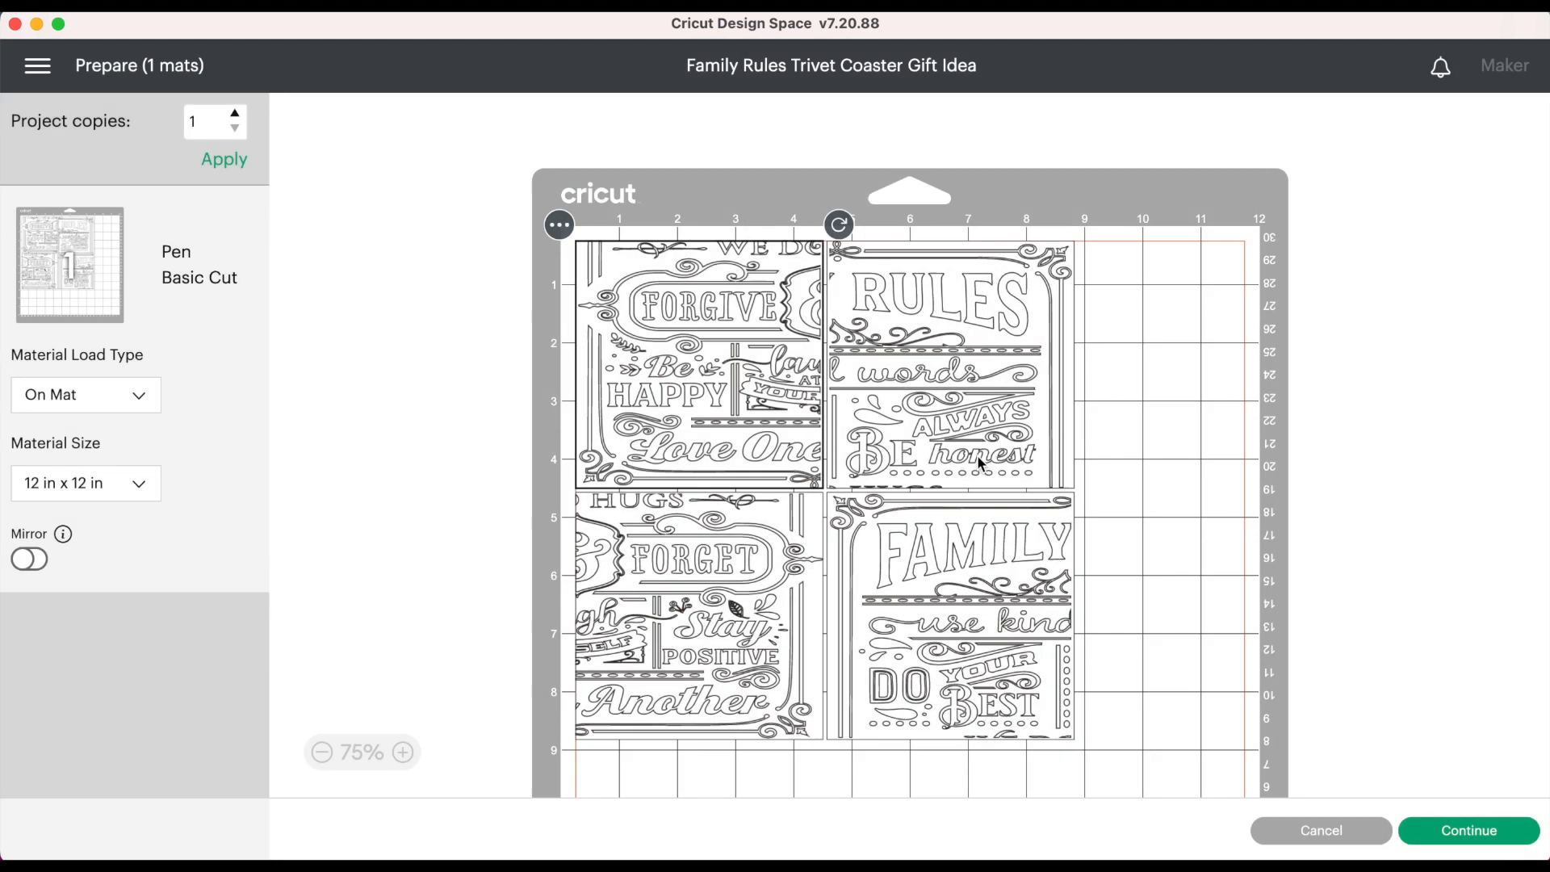
pyautogui.click(90, 483)
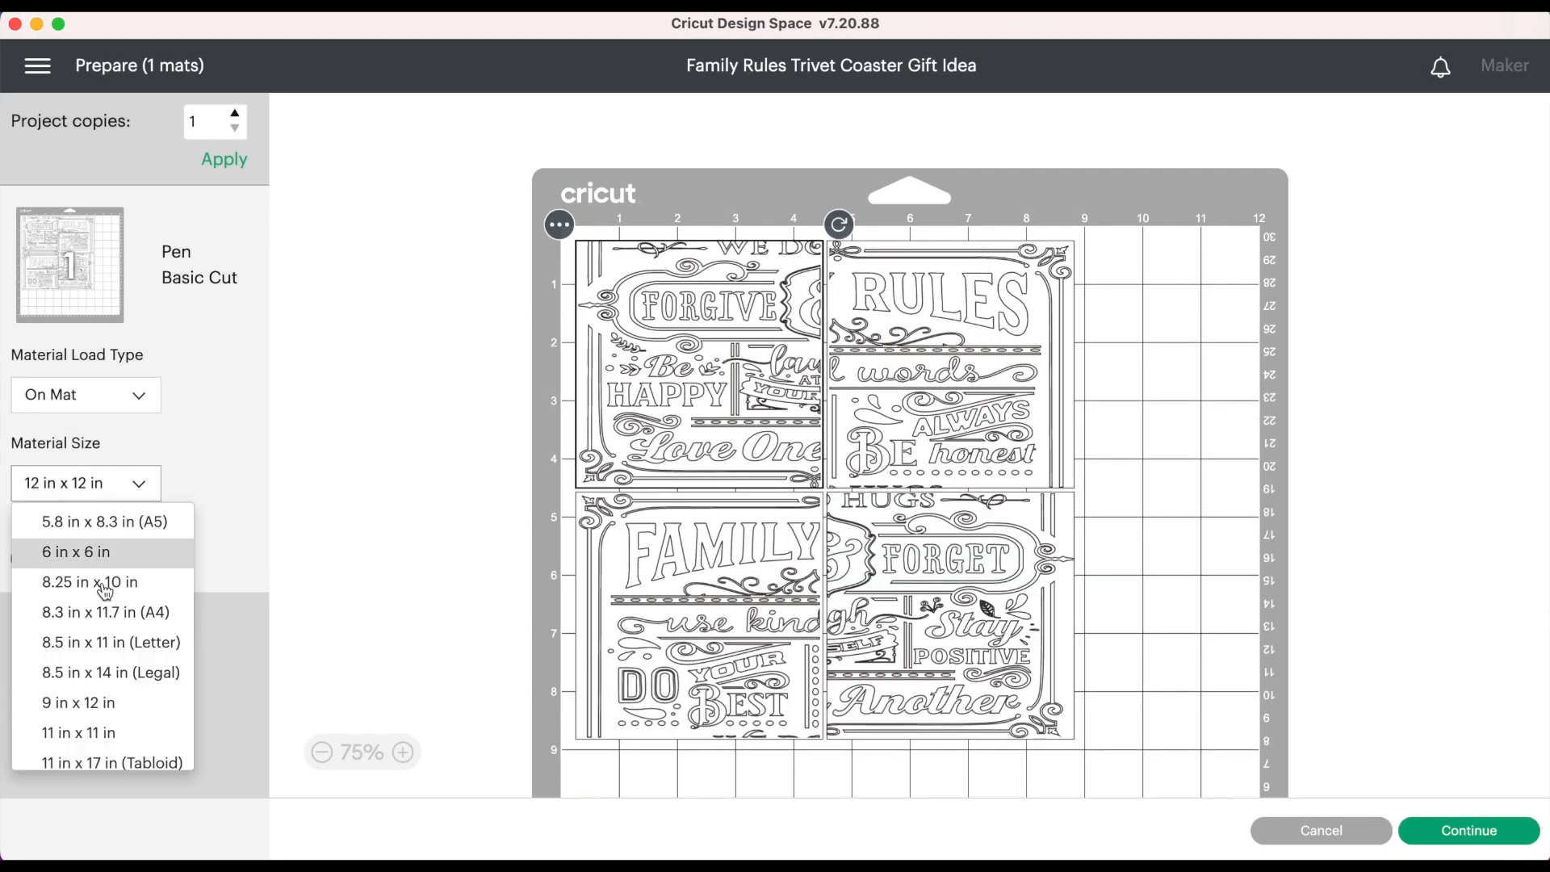
pyautogui.click(105, 644)
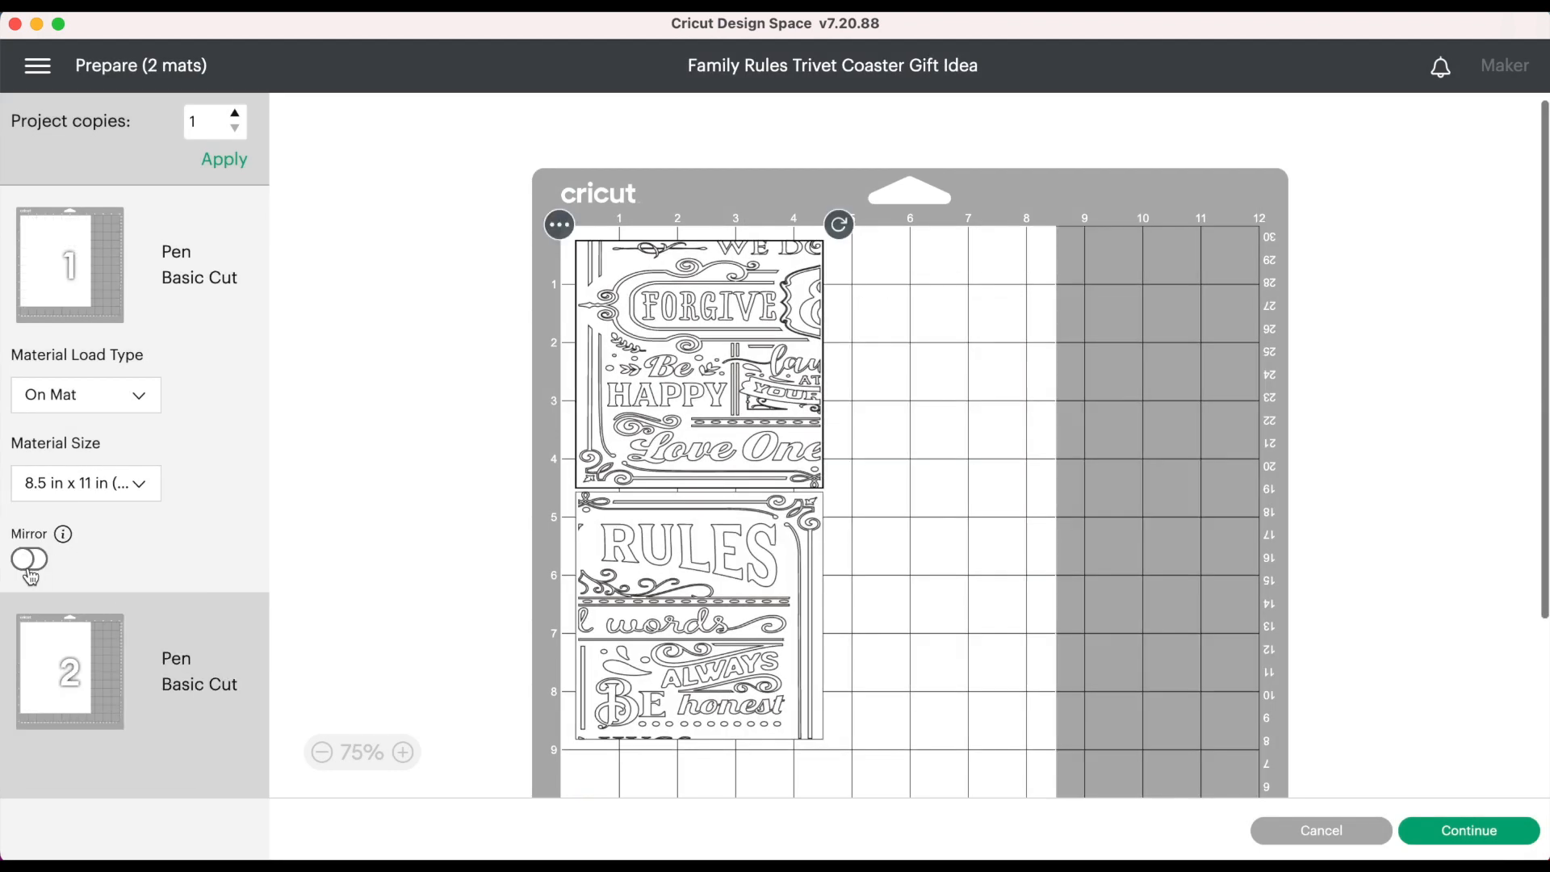
# Step: Turn on mirroring for both mats and return to the first mat's preview
pyautogui.click(32, 560)
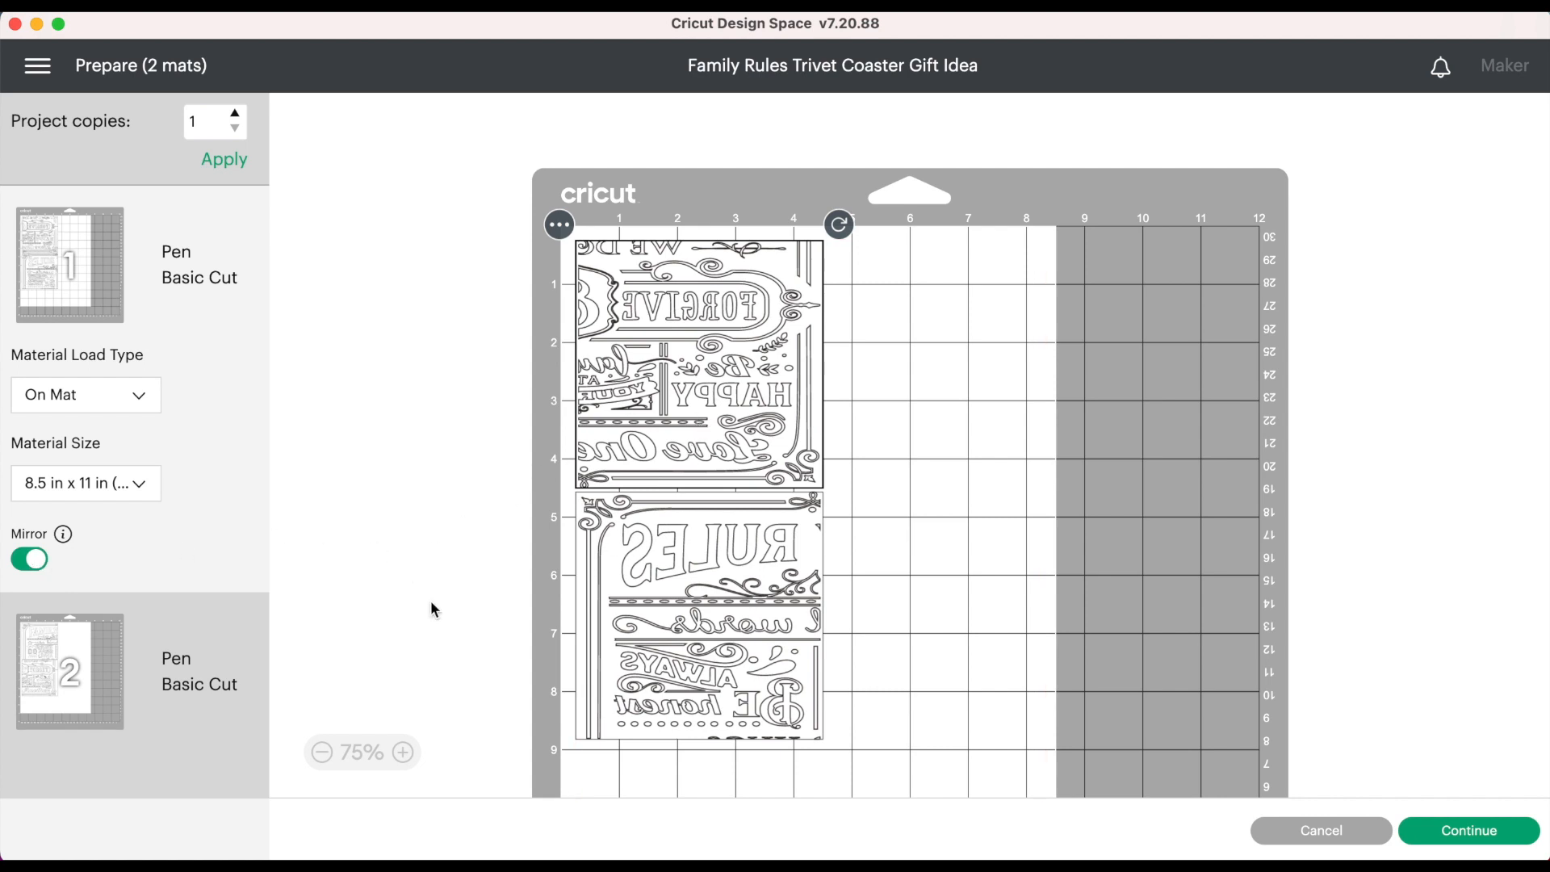
pyautogui.click(156, 629)
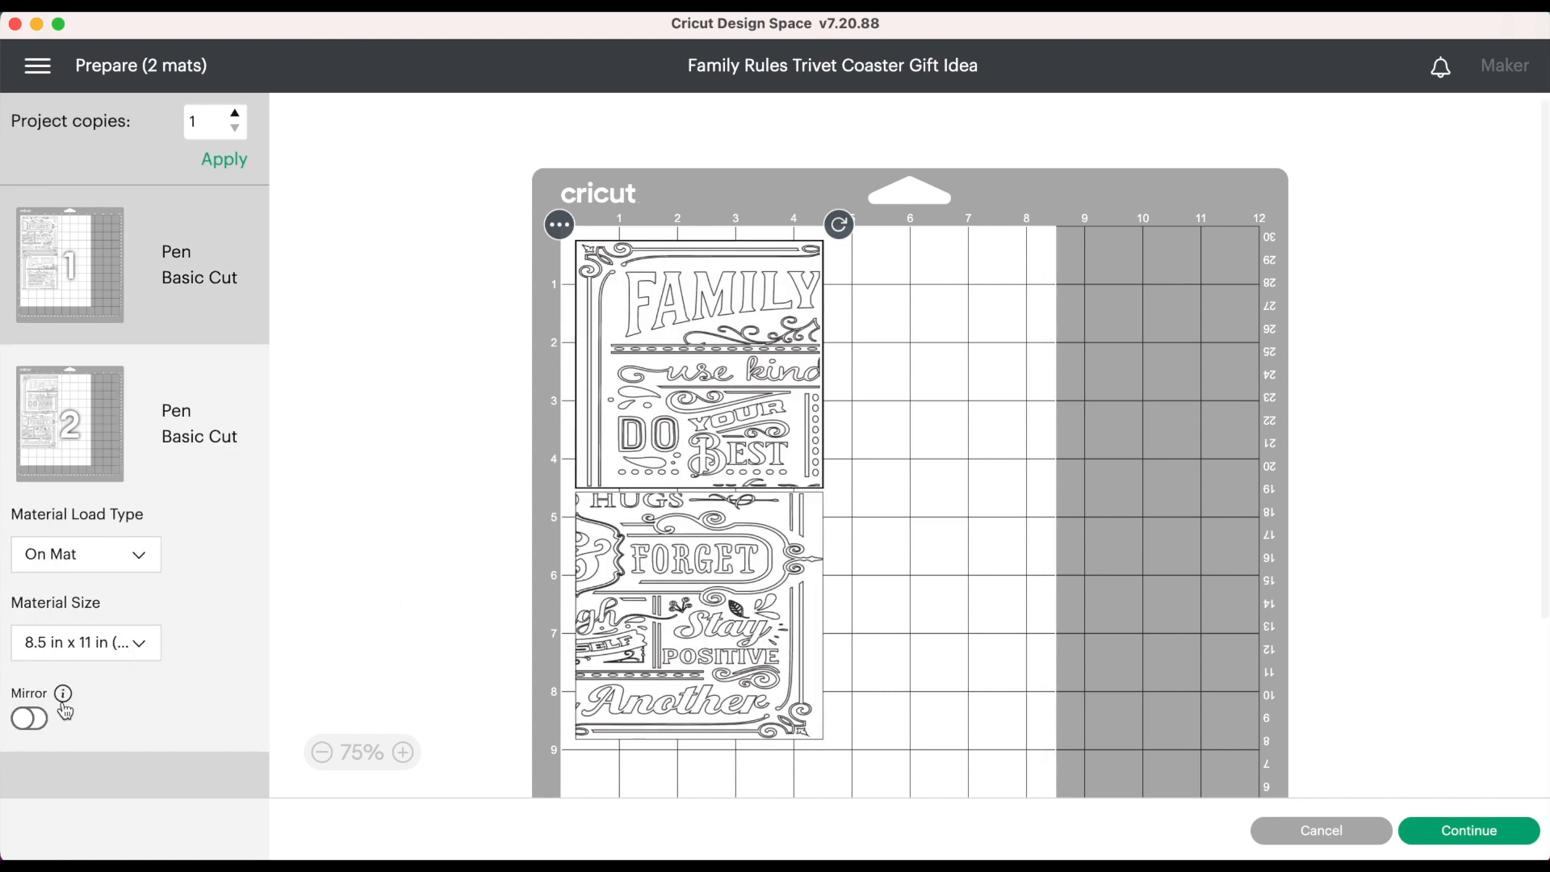
pyautogui.click(32, 719)
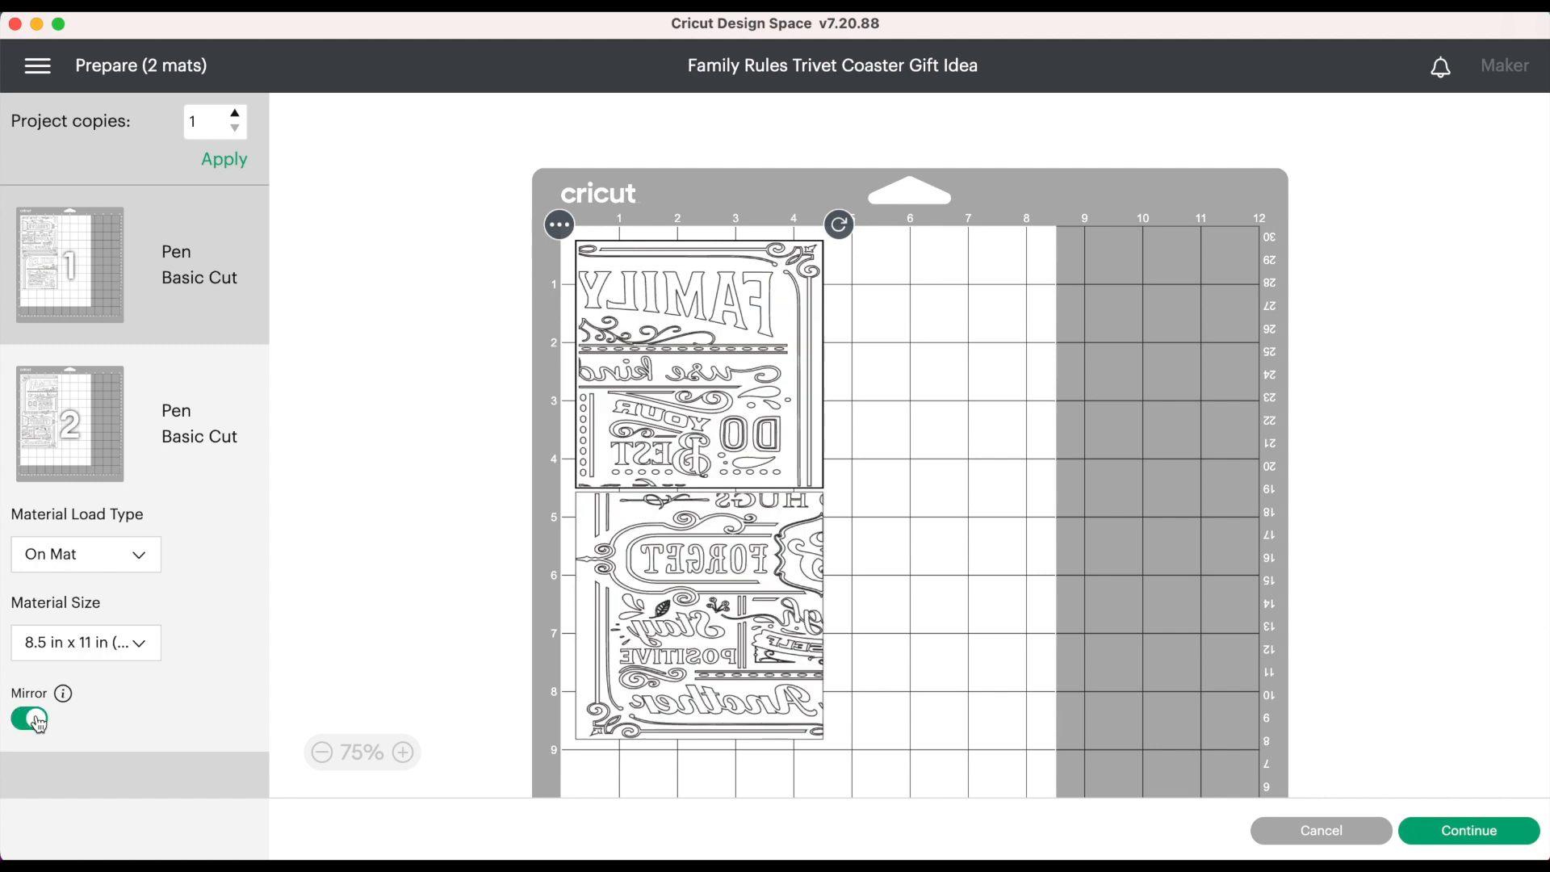
pyautogui.click(164, 216)
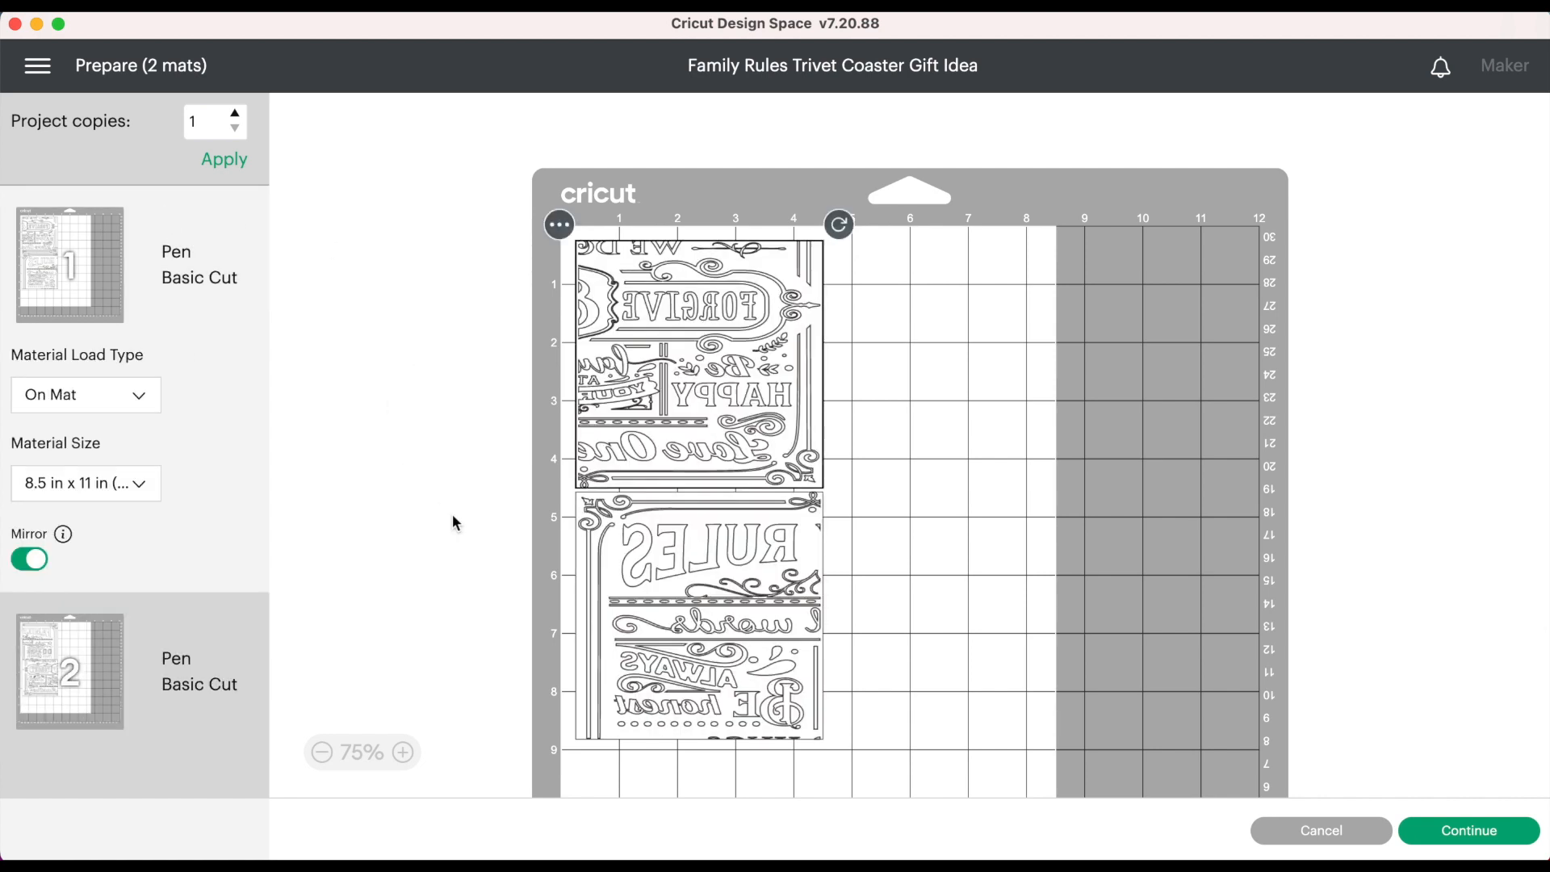
# Step: Continue to the make stage and set the base material to Copy Paper – 20 lb (75 gsm)
pyautogui.click(1436, 840)
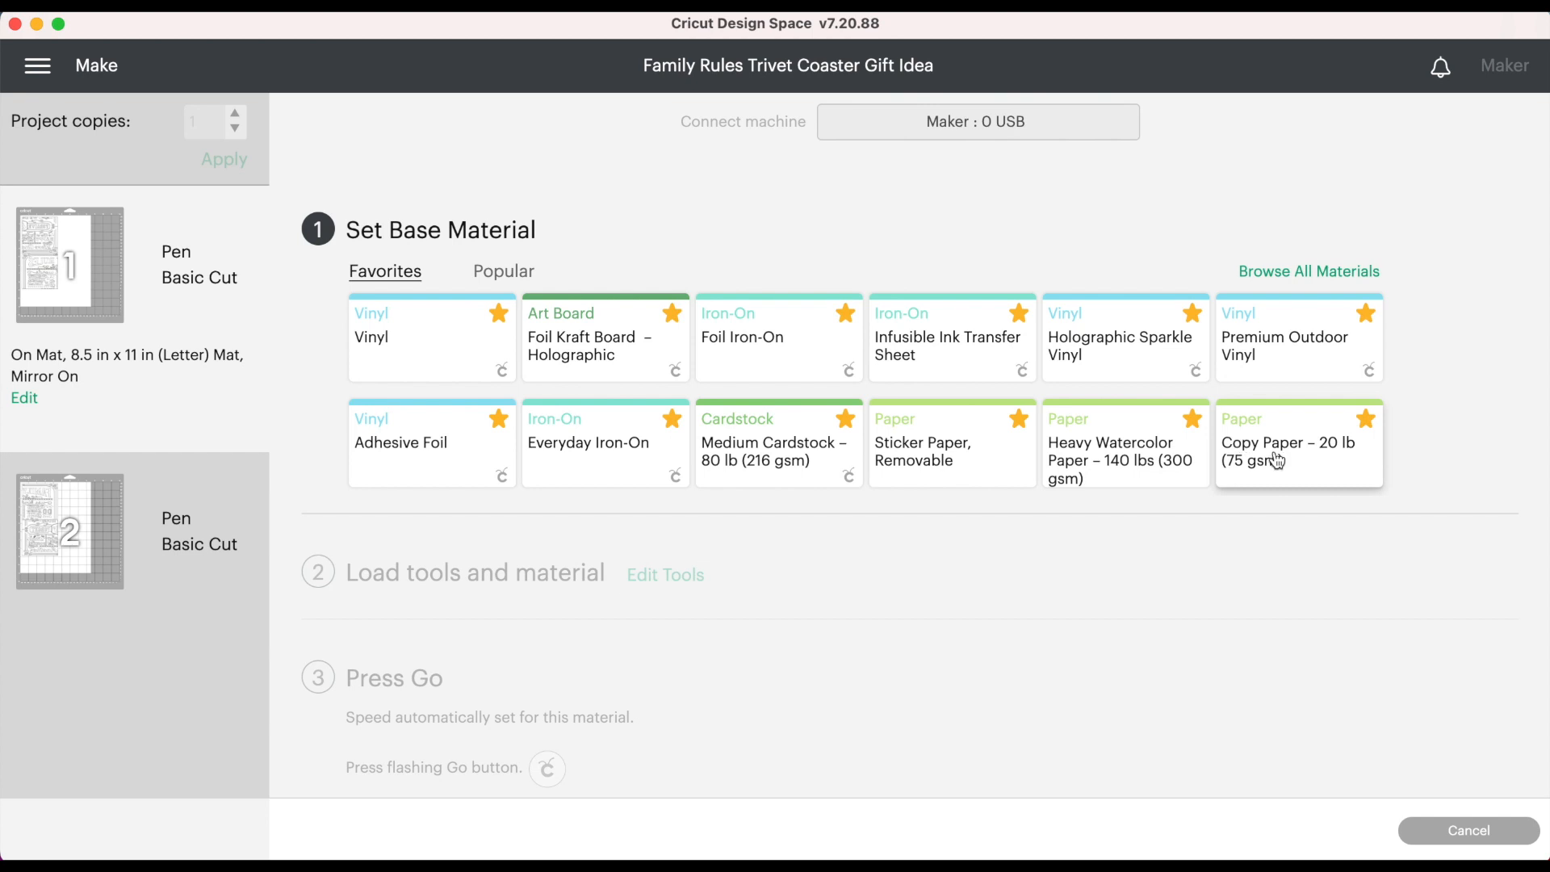
pyautogui.click(1276, 461)
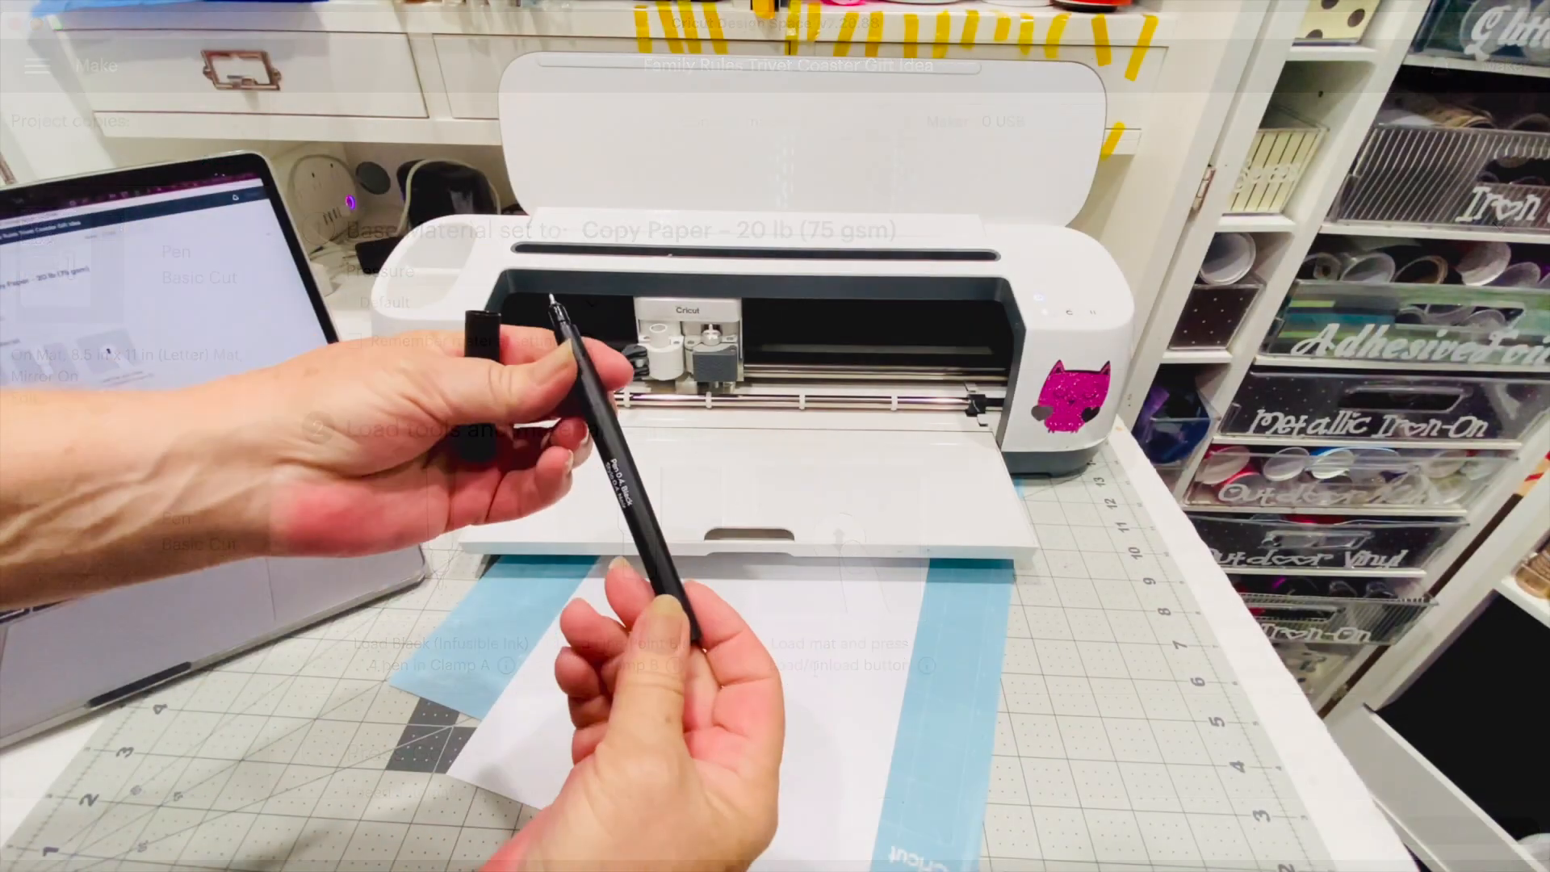